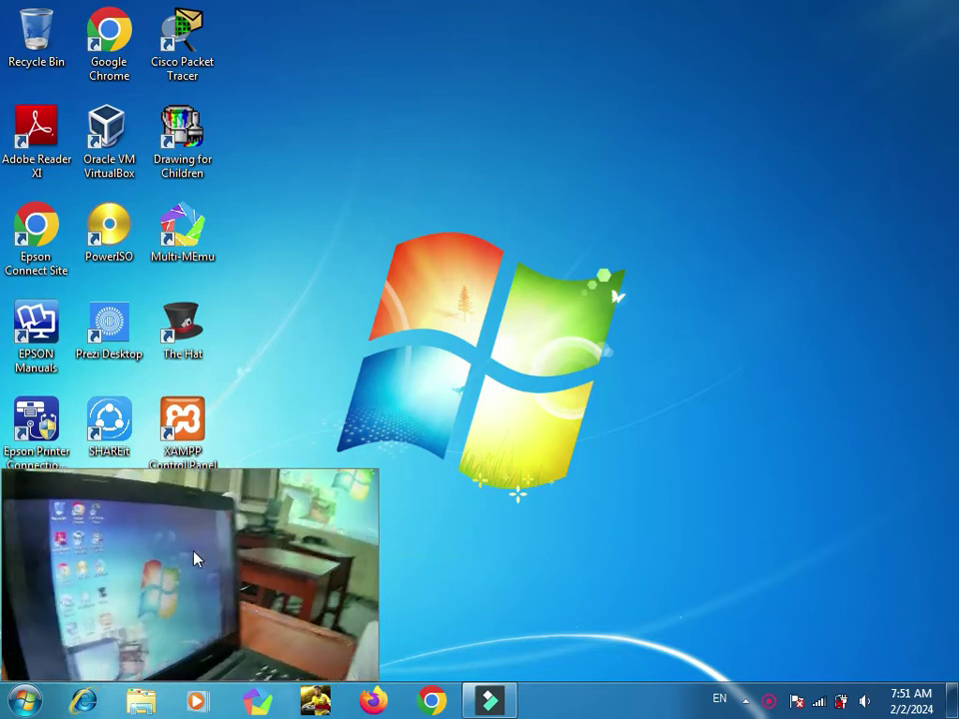
Step: Open Computer and browse into Local Disk (D:), briefly entering and leaving the SMK folder
left_click(18, 711)
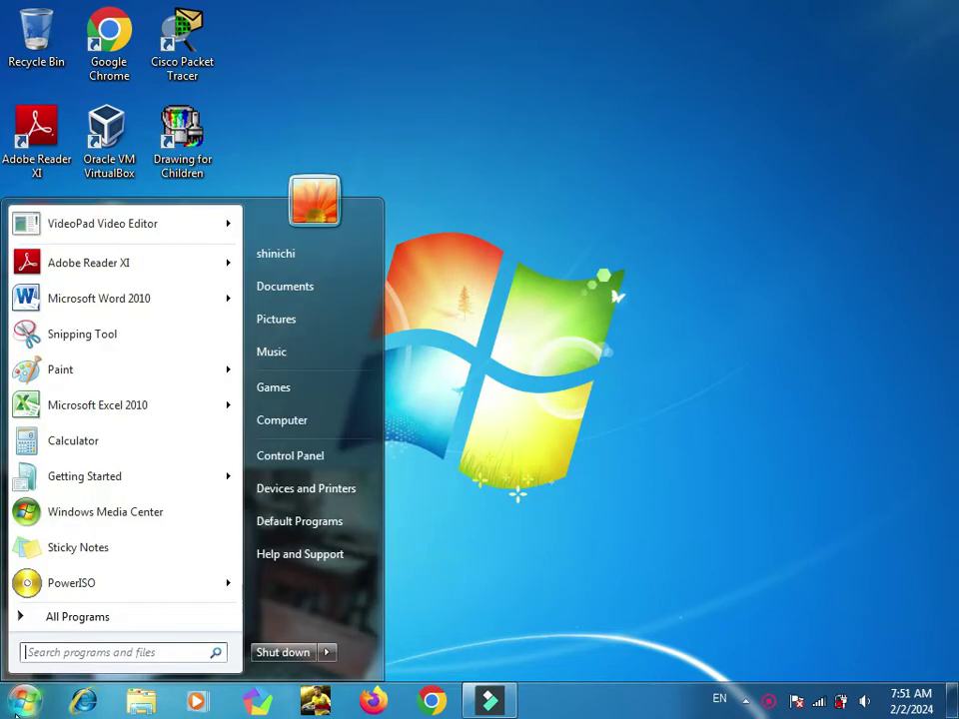
key("super+e")
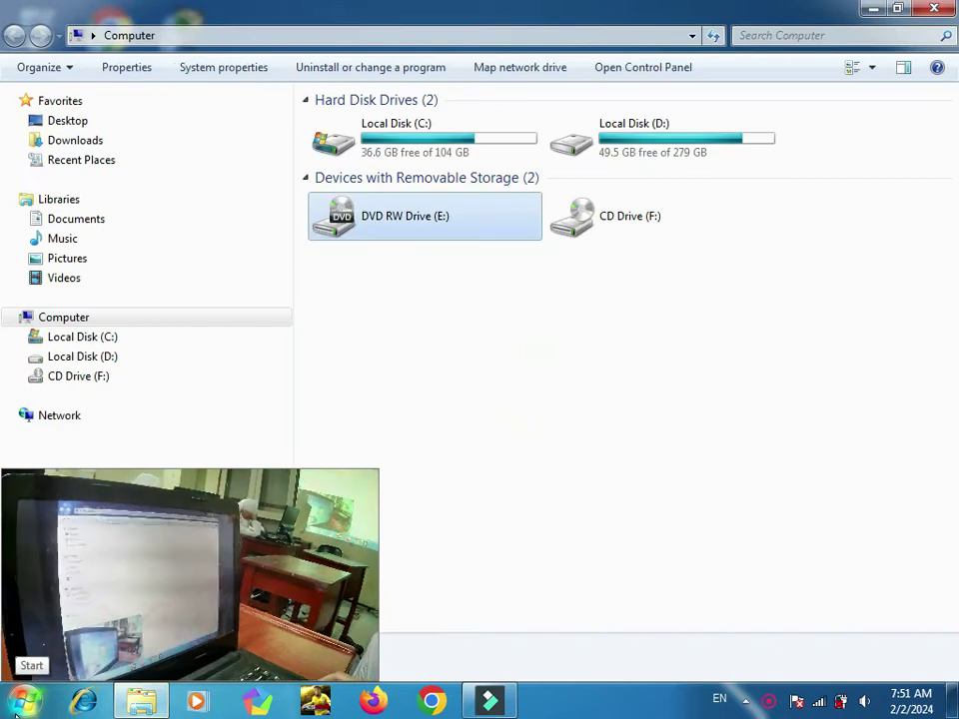
key("Up")
key("Up")
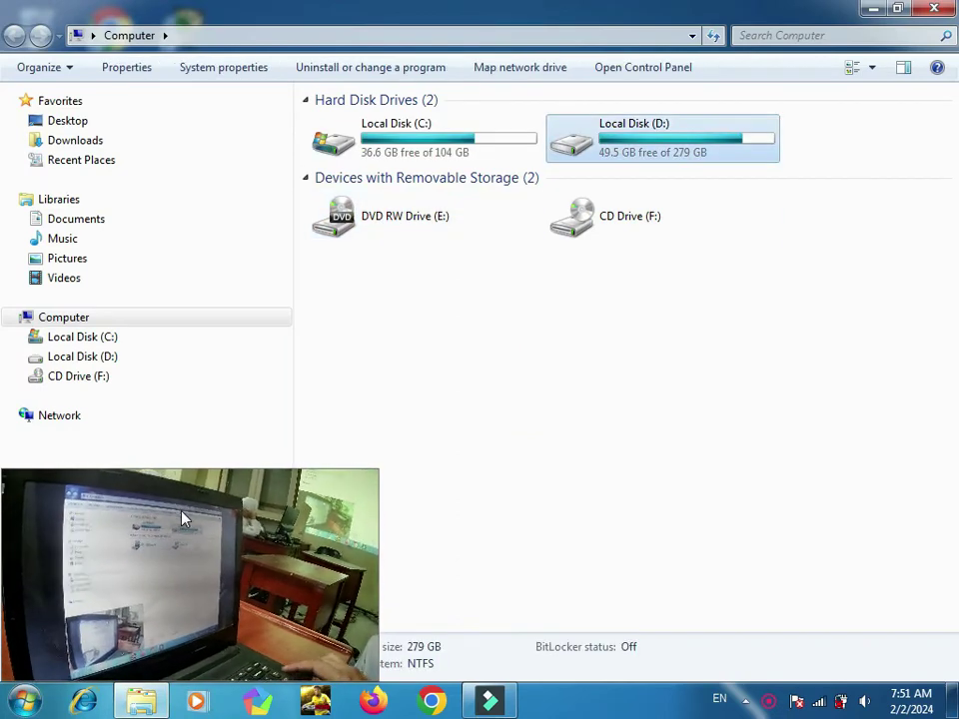
key("Return")
key("Down")
key("Down")
key("Down")
key("Down")
key("Down")
key("Down")
key("Down")
key("Down")
key("Down")
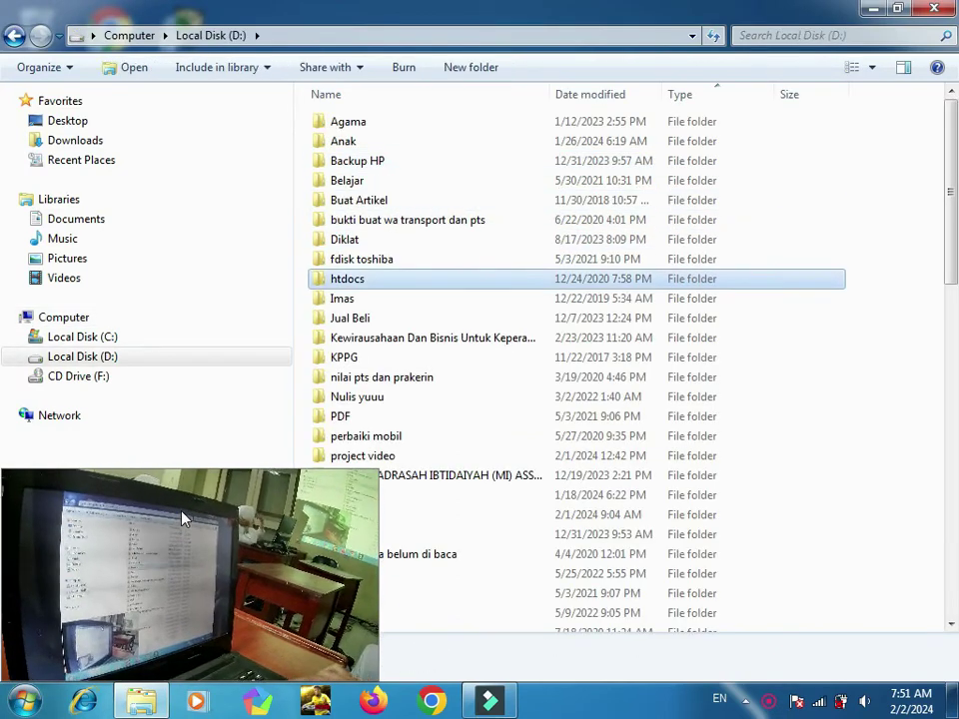
key("Down")
key("Down")
key("Down")
key("Down")
key("Down")
key("Down")
key("Down")
key("Down")
key("Down")
key("Down")
key("Down")
key("Down")
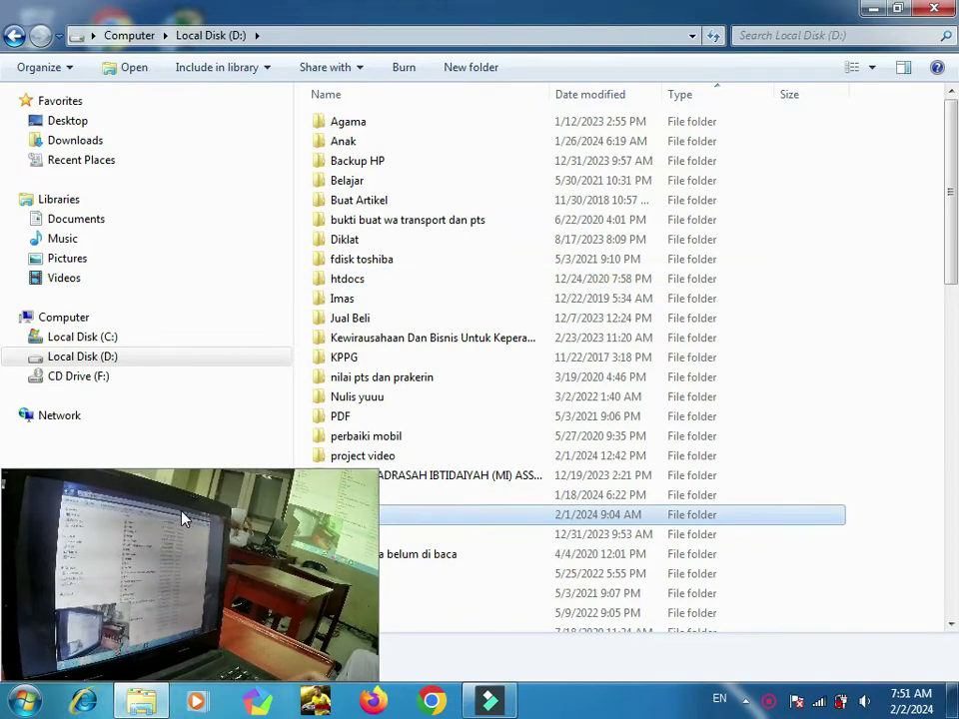
key("Return")
key("BackSpace")
key("Down")
key("Down")
Step: Open the software folder, then its winbox subfolder
left_click_drag(145, 607, 769, 603)
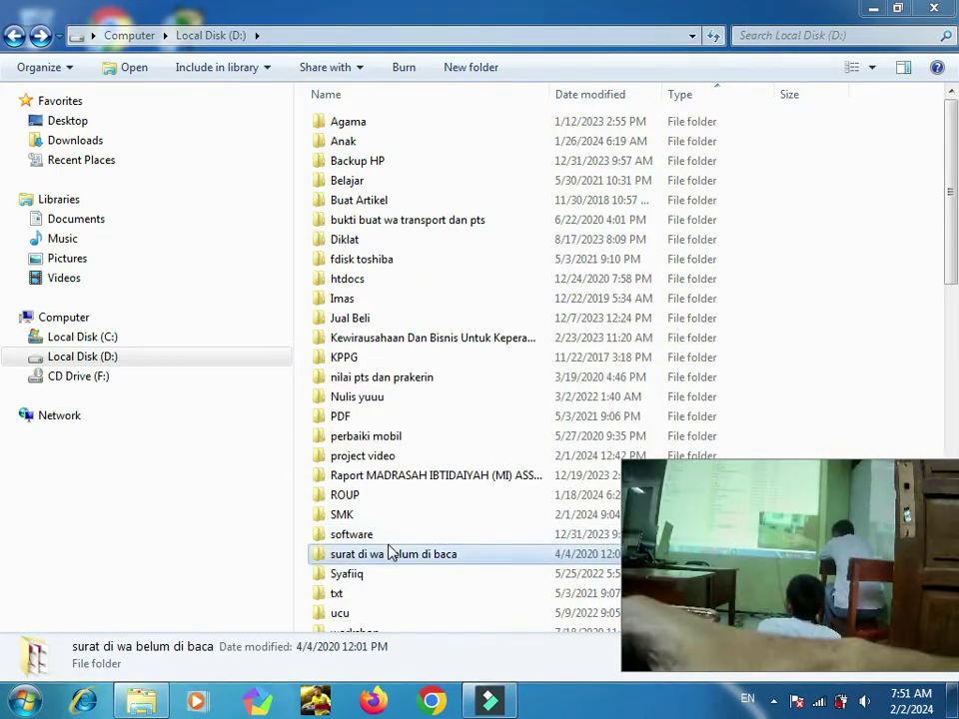
double_click(387, 540)
key("b")
key("c")
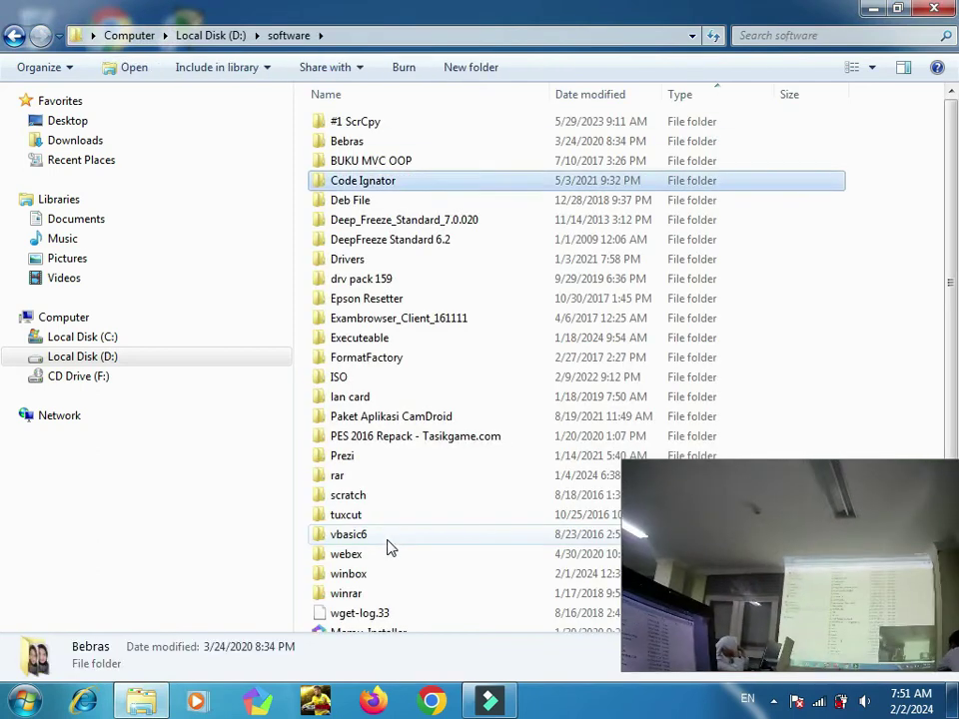
key("w")
key("w")
key("Return")
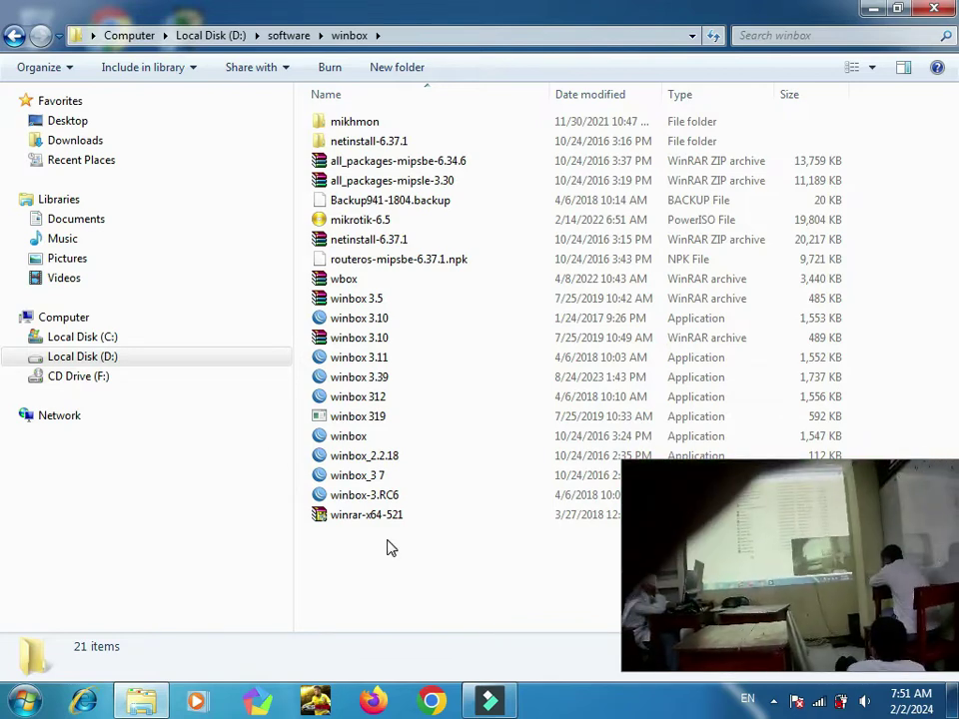
Step: Launch WinBox 3.39, allow it through the firewall, and try connecting to the Neighbors router
double_click(387, 384)
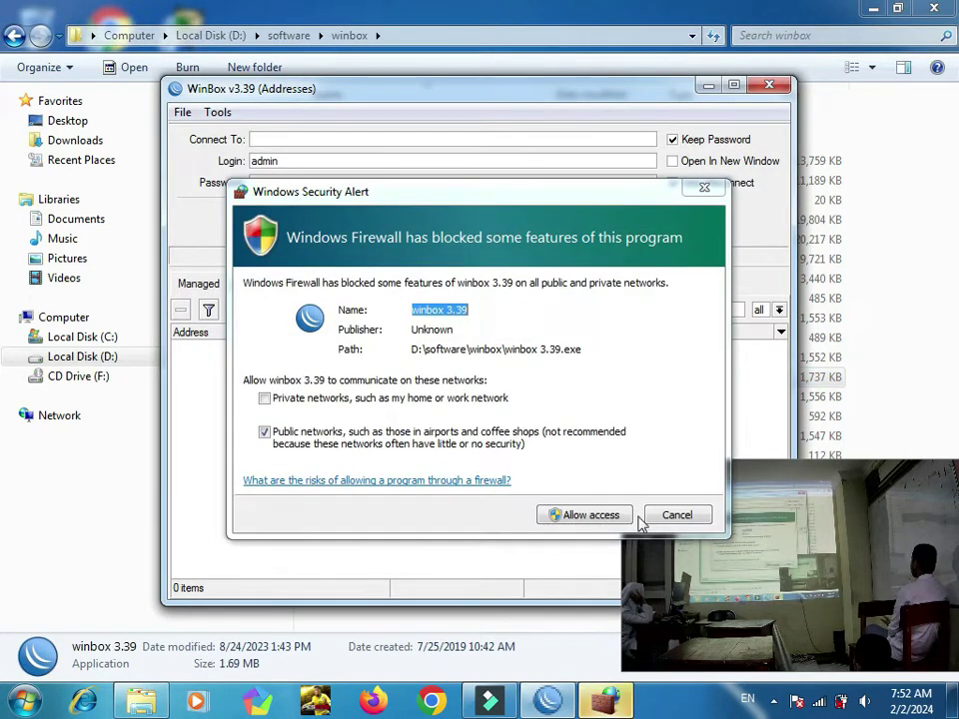
left_click(626, 516)
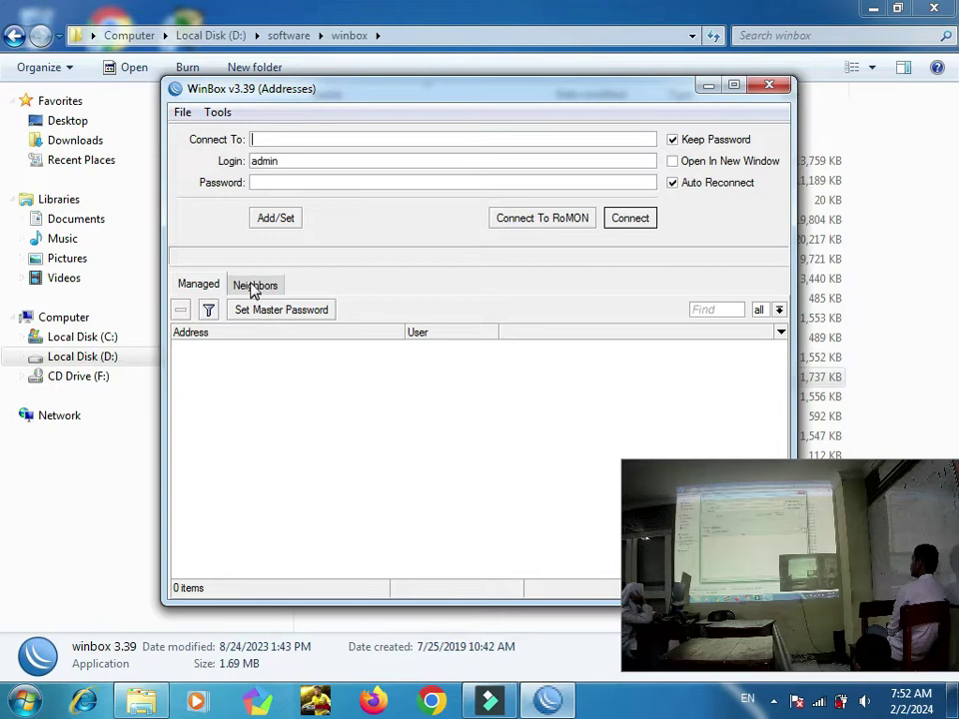
left_click(253, 285)
left_click(215, 310)
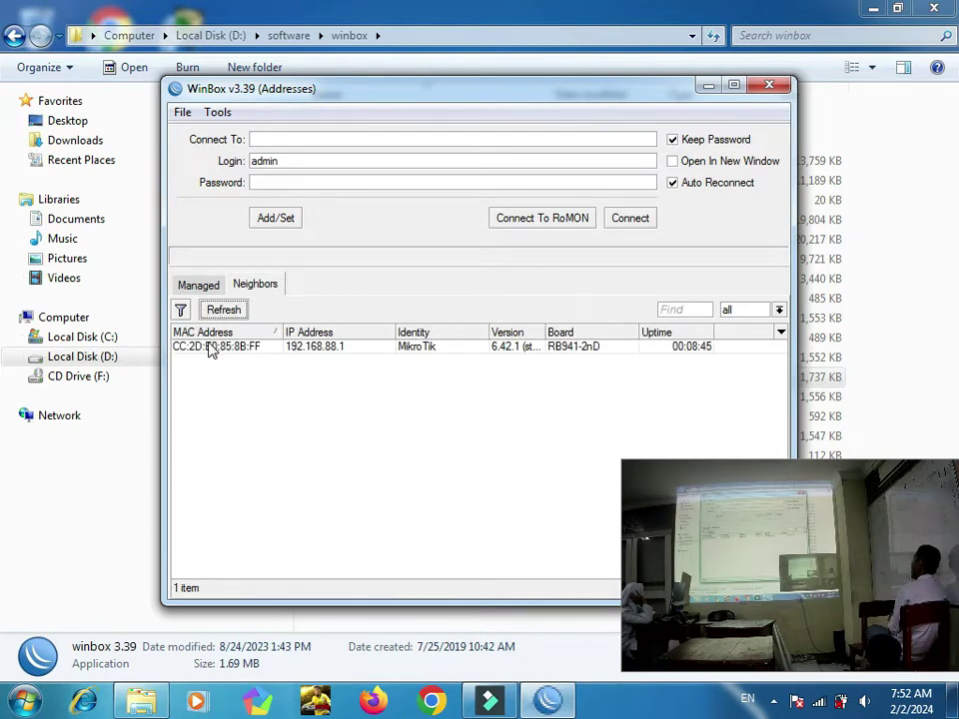
left_click(210, 346)
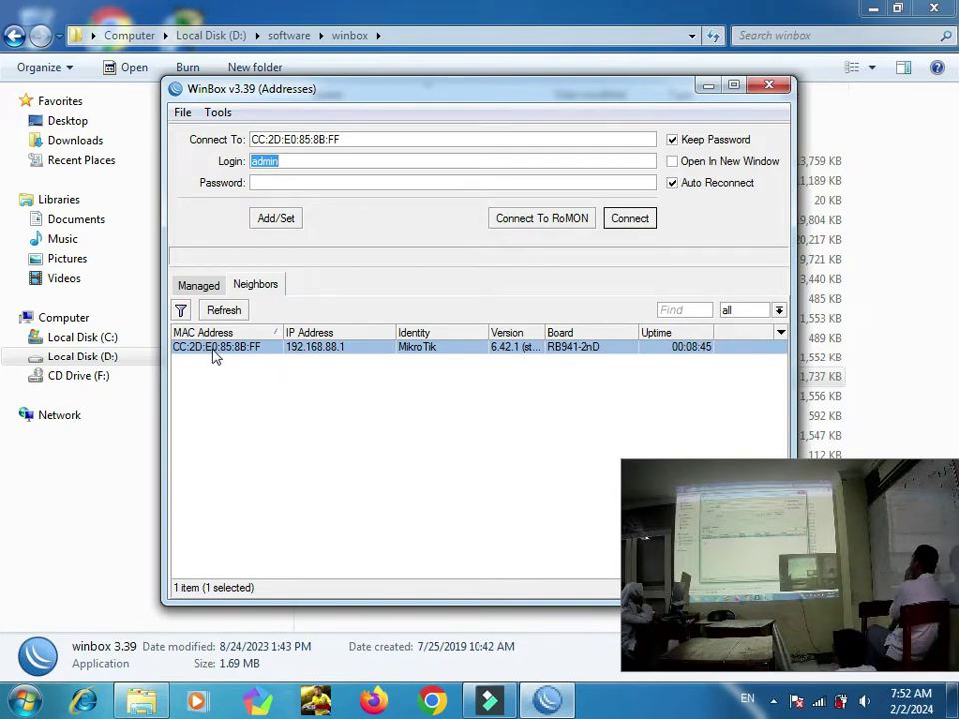
left_click(316, 351)
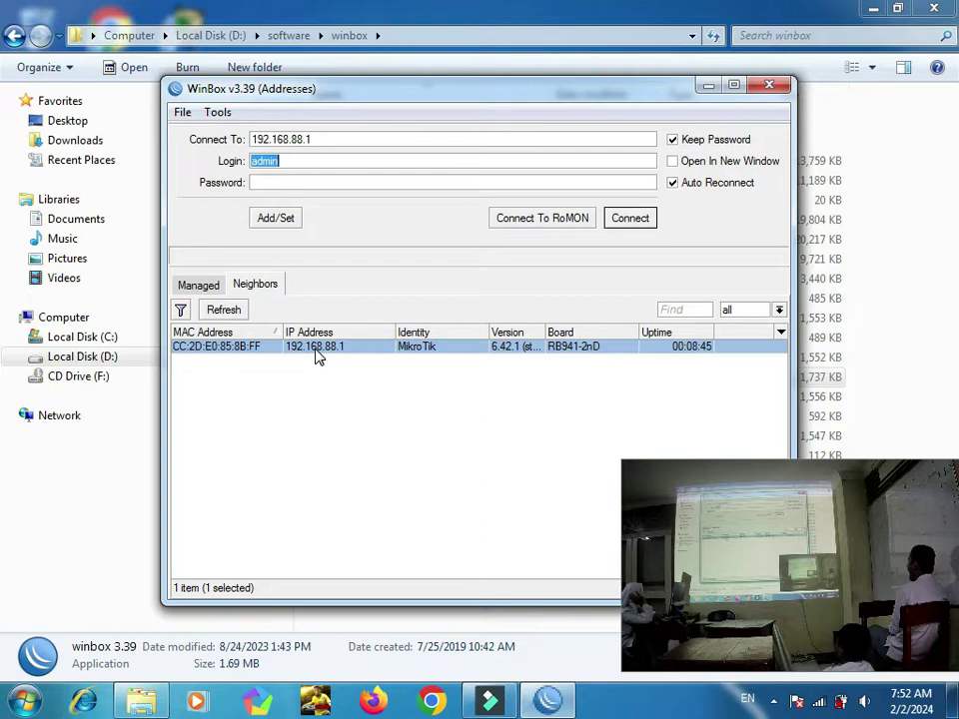
left_click(236, 349)
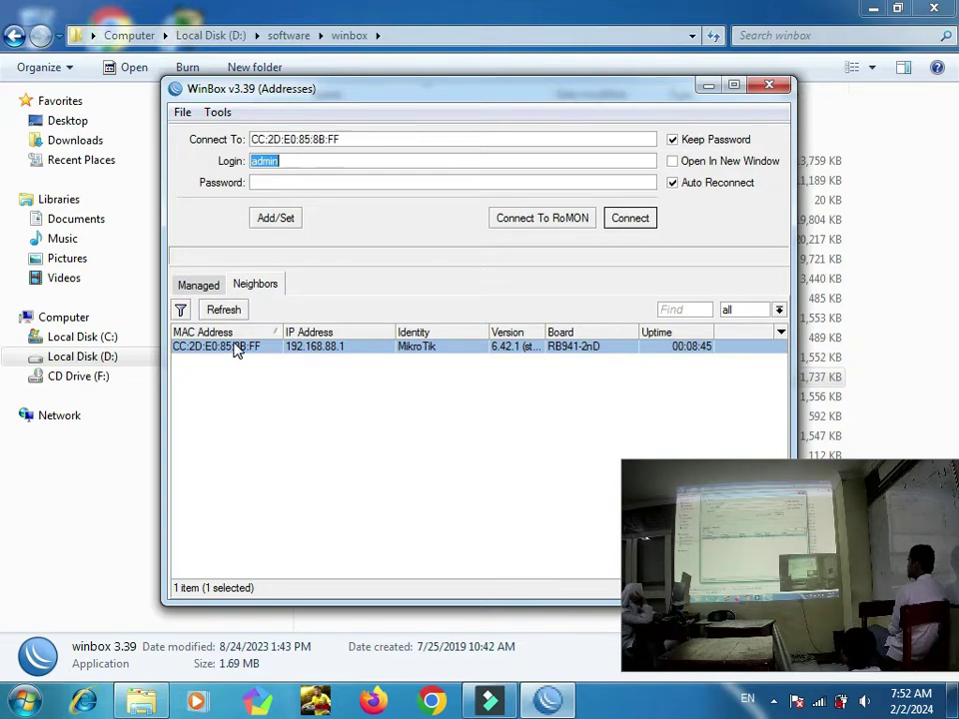
left_click(636, 218)
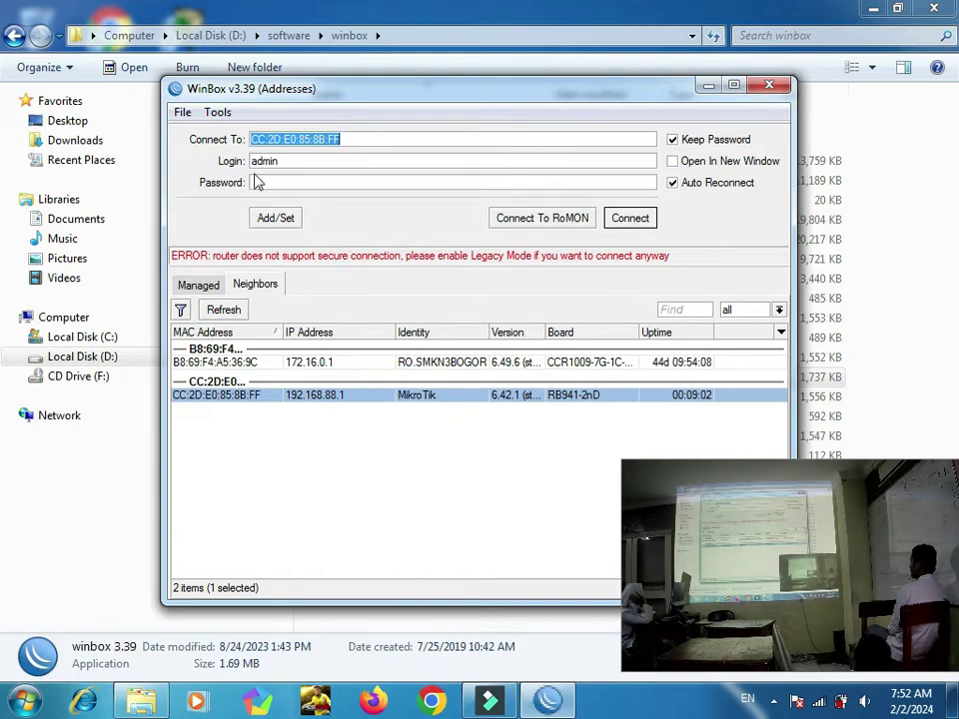
Step: Enable Tools > Legacy Mode, reselect the hAP lite router and connect as admin
left_click(216, 111)
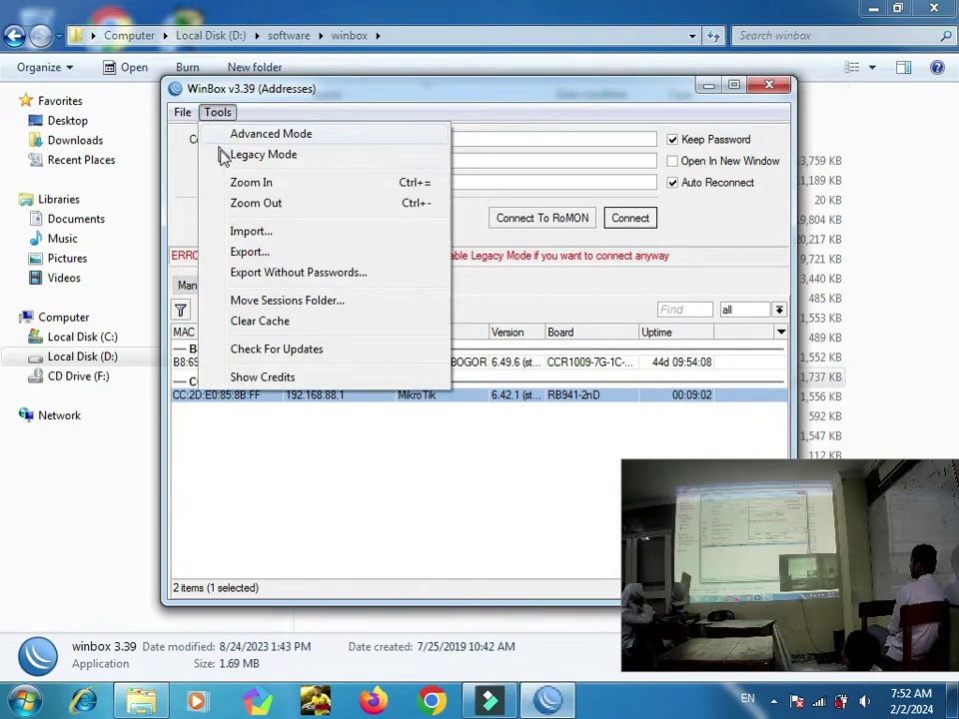
left_click(223, 156)
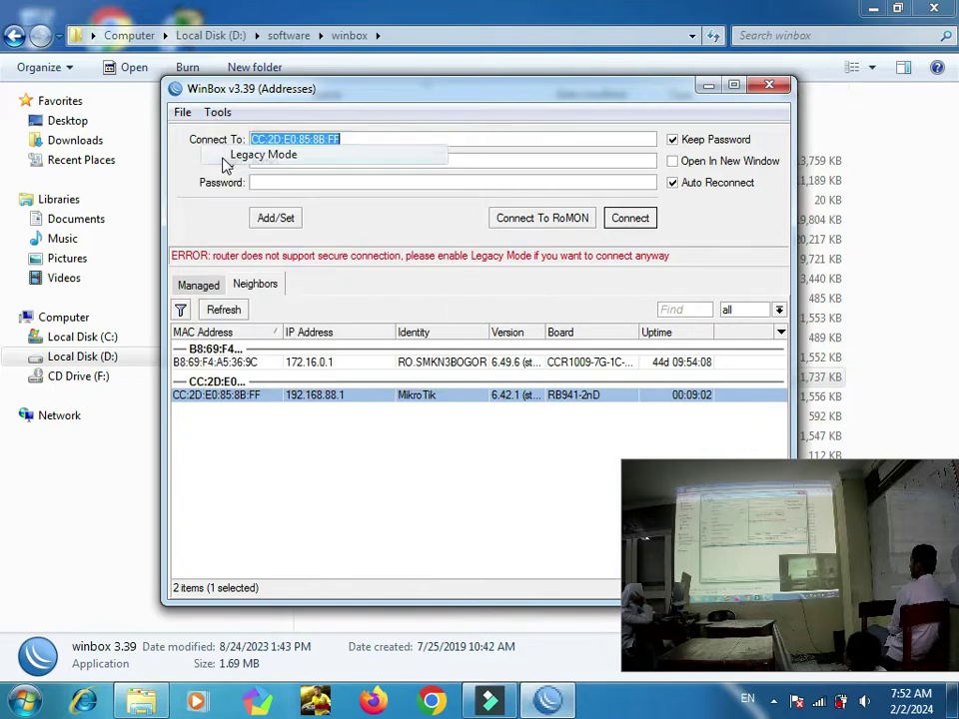
left_click(239, 313)
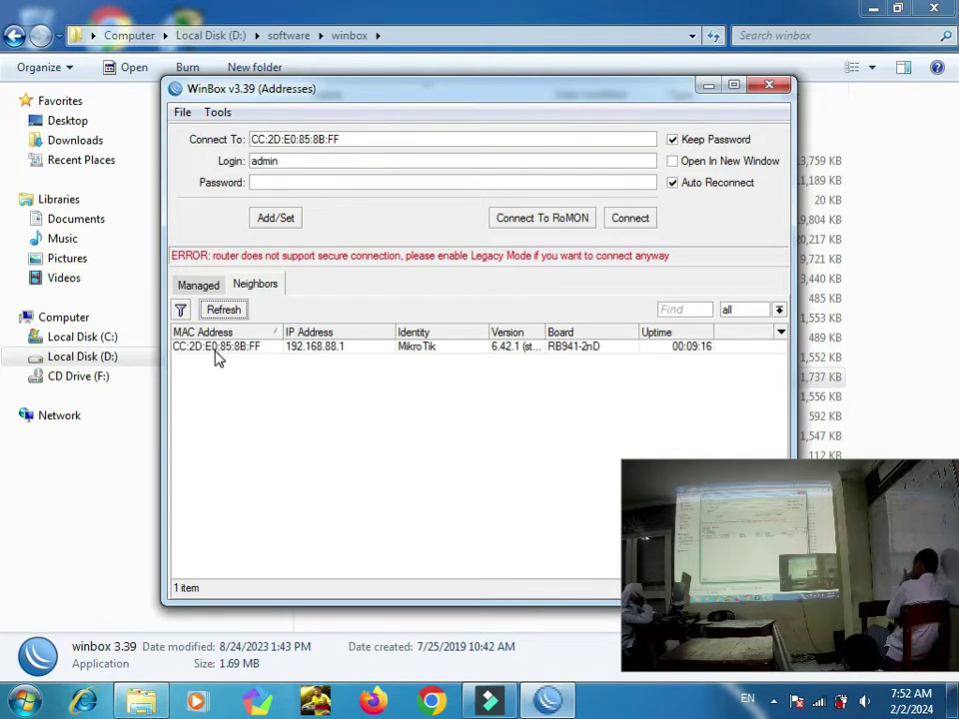
left_click(216, 349)
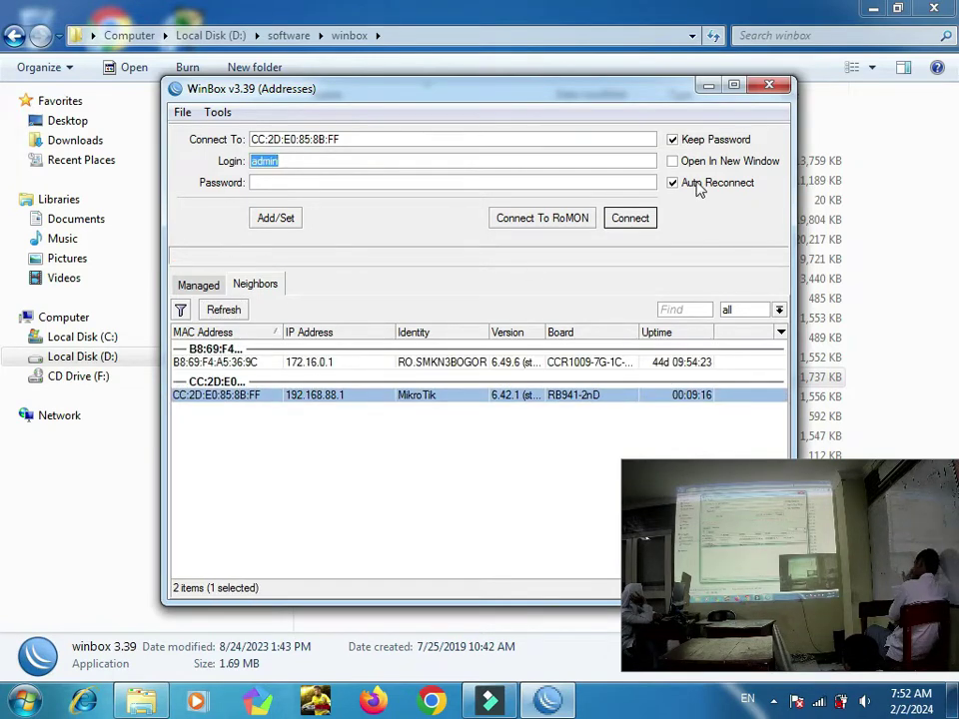
left_click(643, 218)
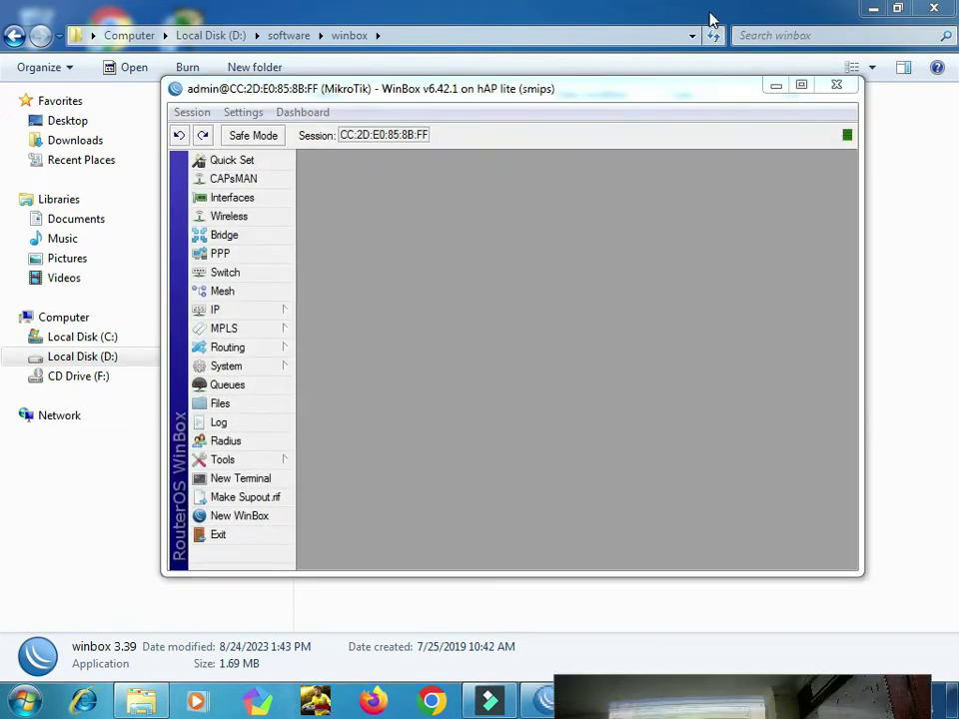
Step: Maximize the session, open Interfaces, and inspect the wlan1 and bridge rows
left_click(800, 86)
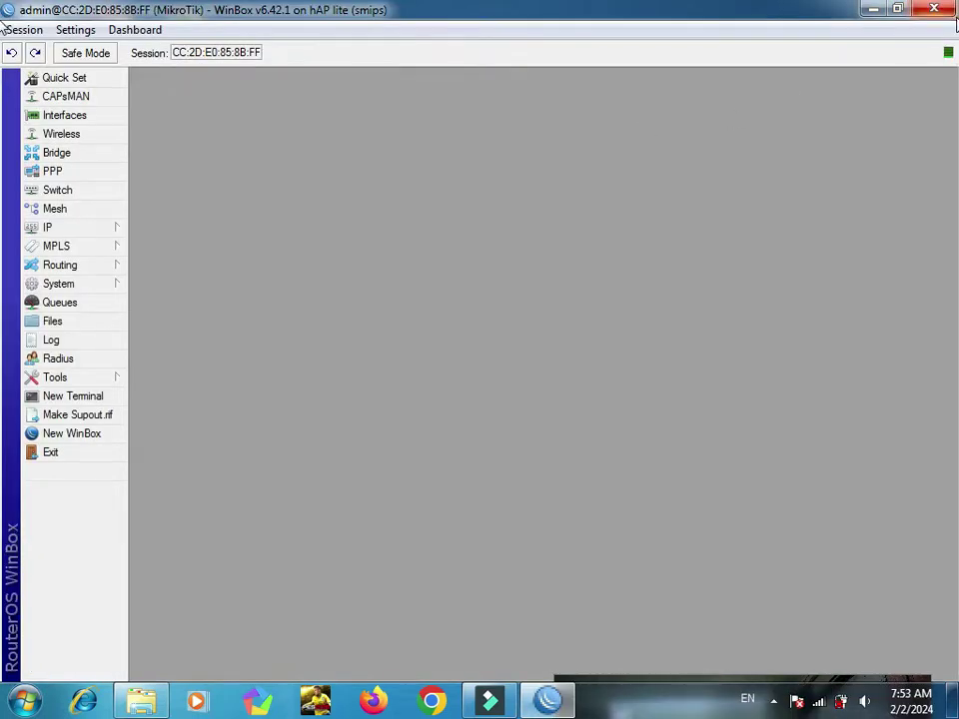
left_click(84, 117)
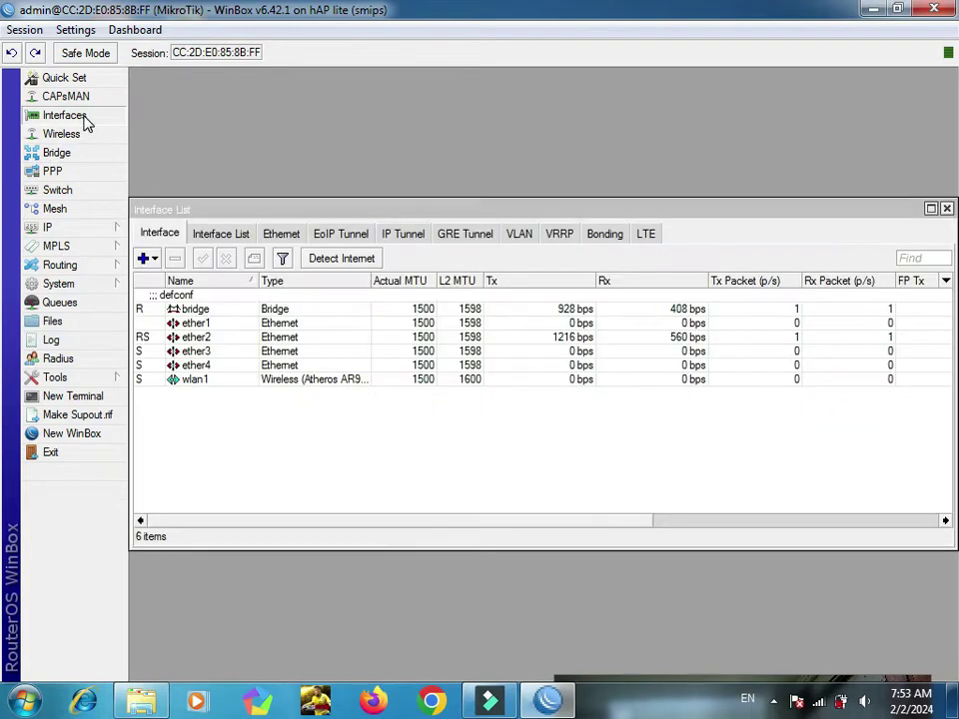
left_click(204, 384)
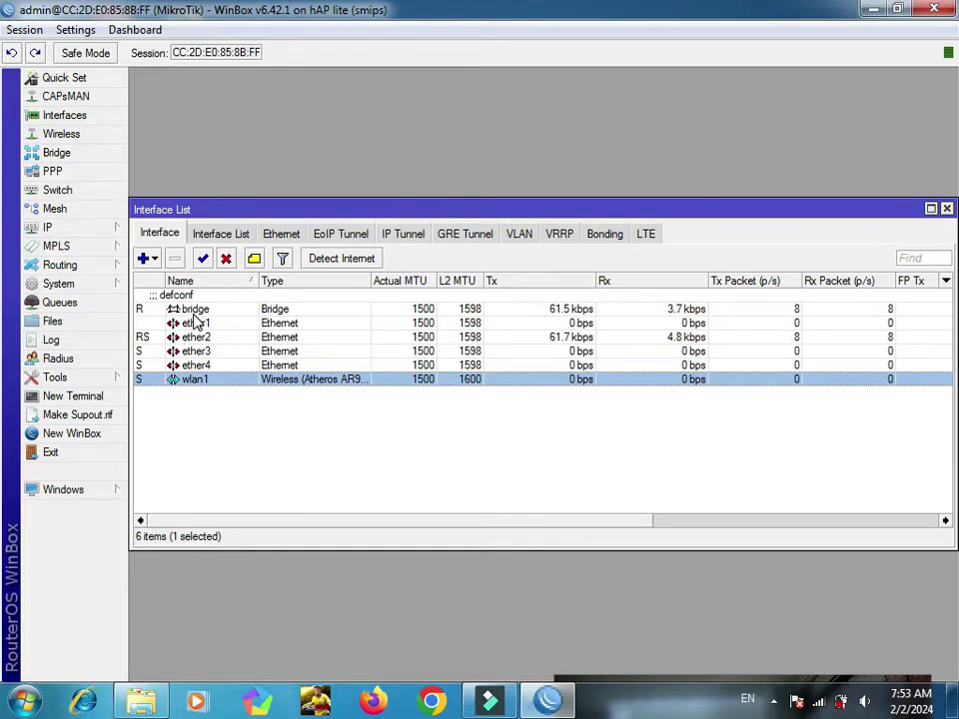
left_click(140, 312)
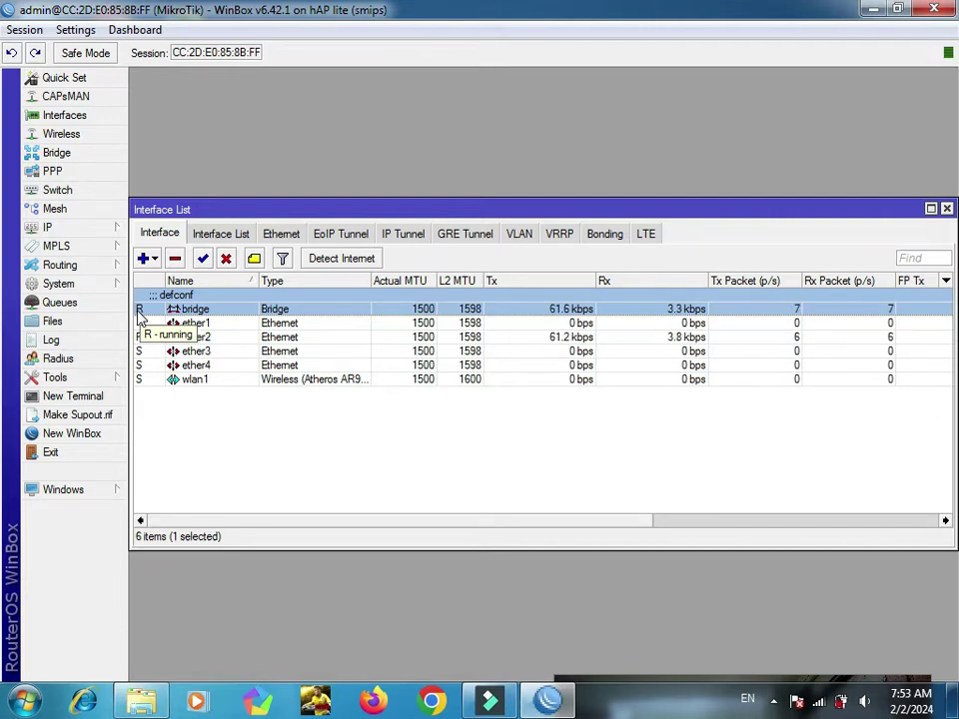
left_click(62, 284)
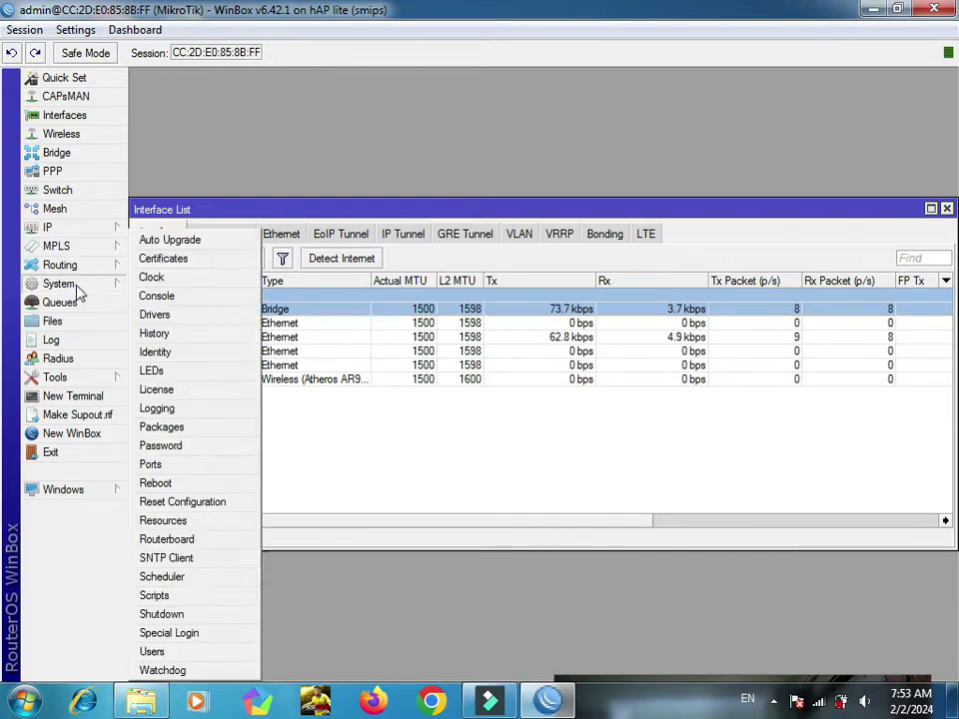
Step: Reset the router configuration with Keep User Configuration, No Default Configuration and Do Not Backup
left_click(185, 508)
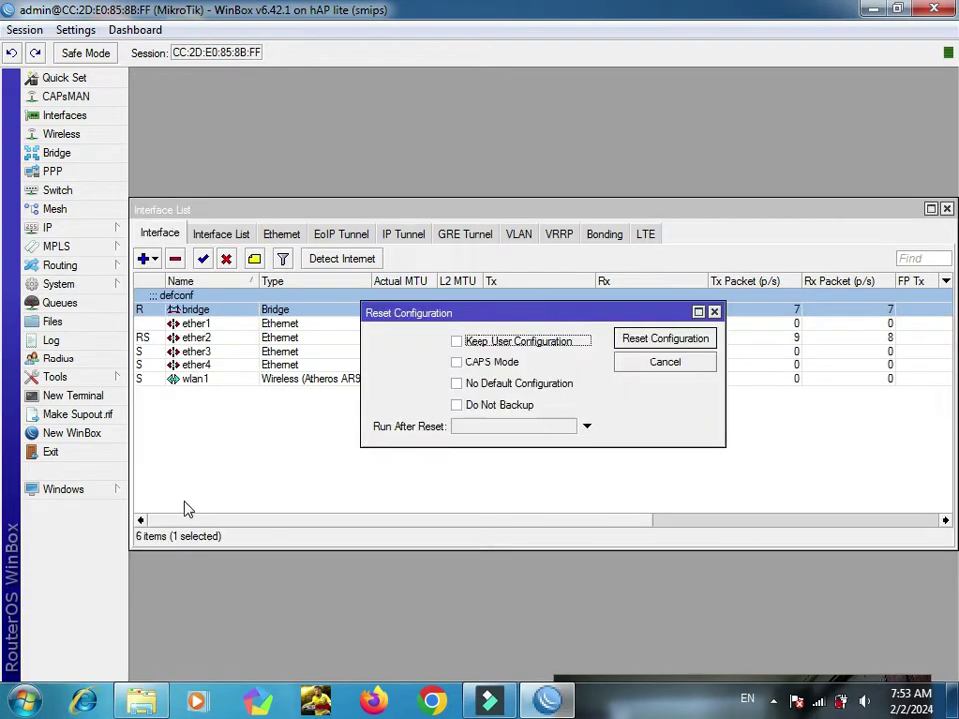
left_click(476, 343)
left_click(470, 385)
left_click(463, 406)
left_click(681, 340)
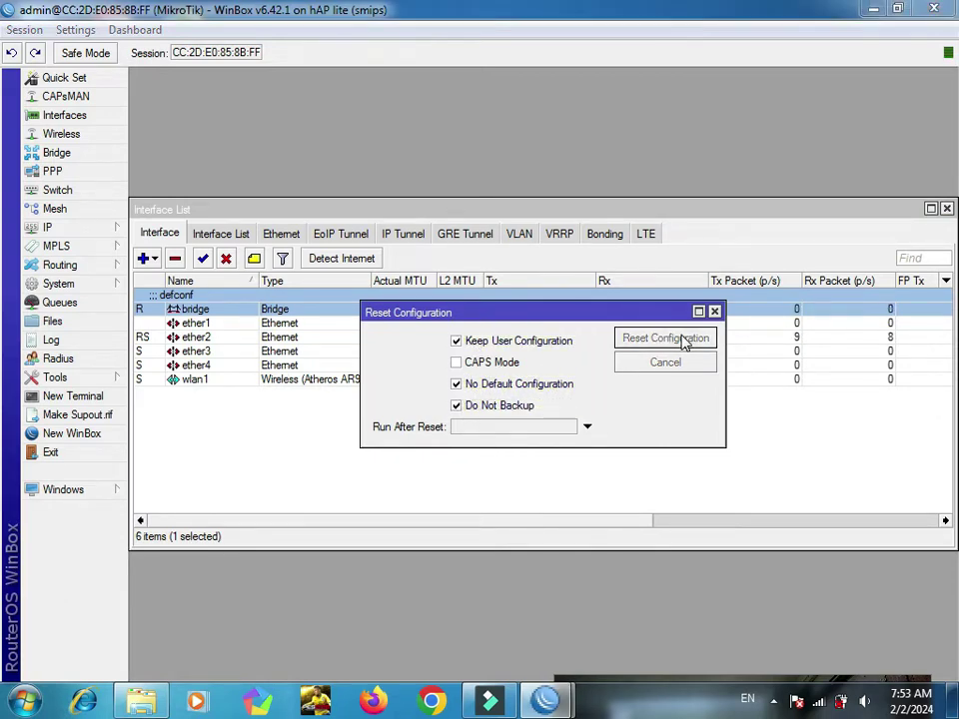
left_click(560, 370)
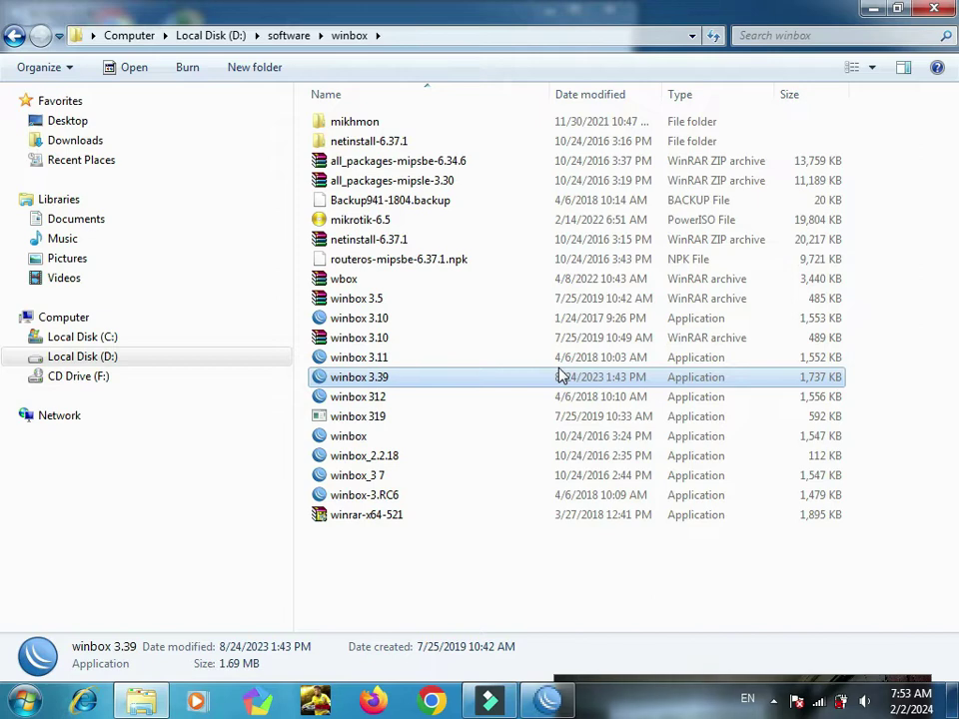
Step: Bring the WinBox login window forward, move it lower, and cancel the failing connection
left_click(548, 704)
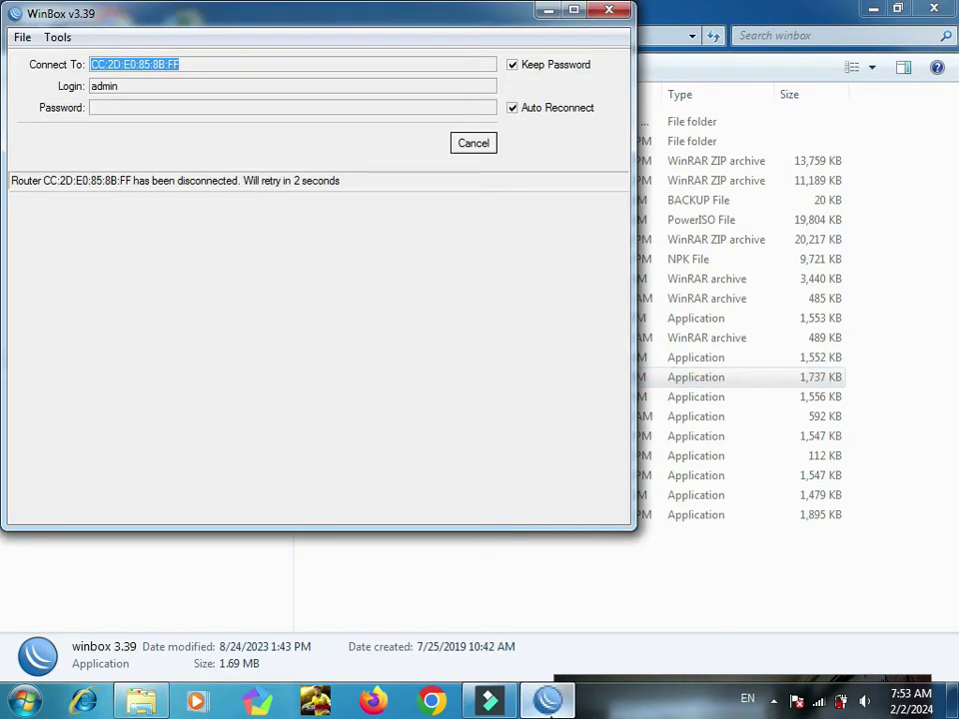
left_click_drag(497, 19, 579, 163)
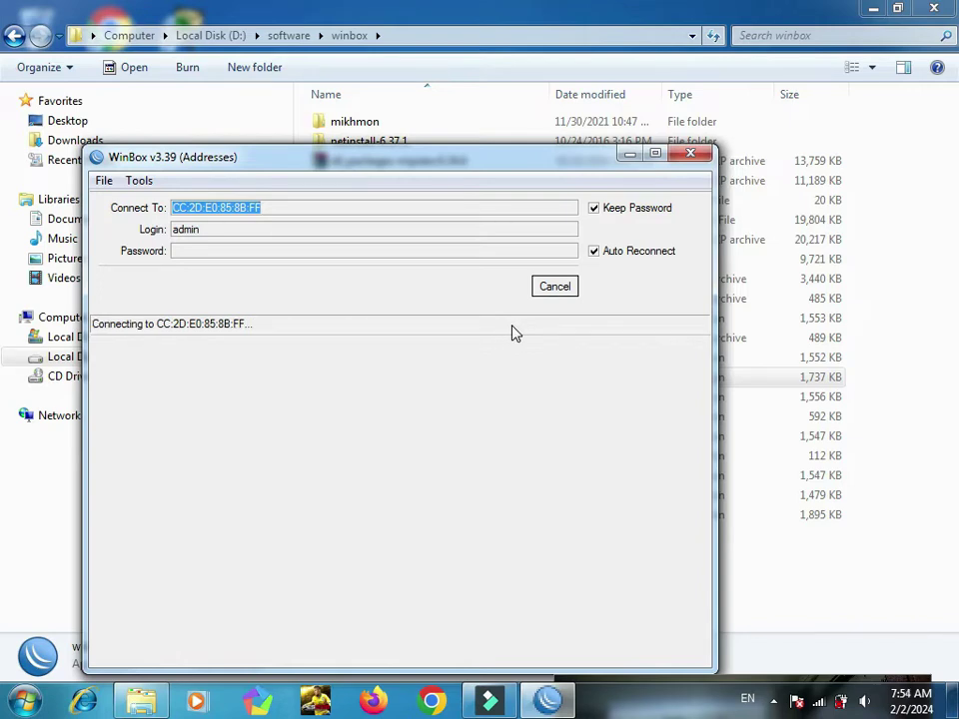
left_click(557, 292)
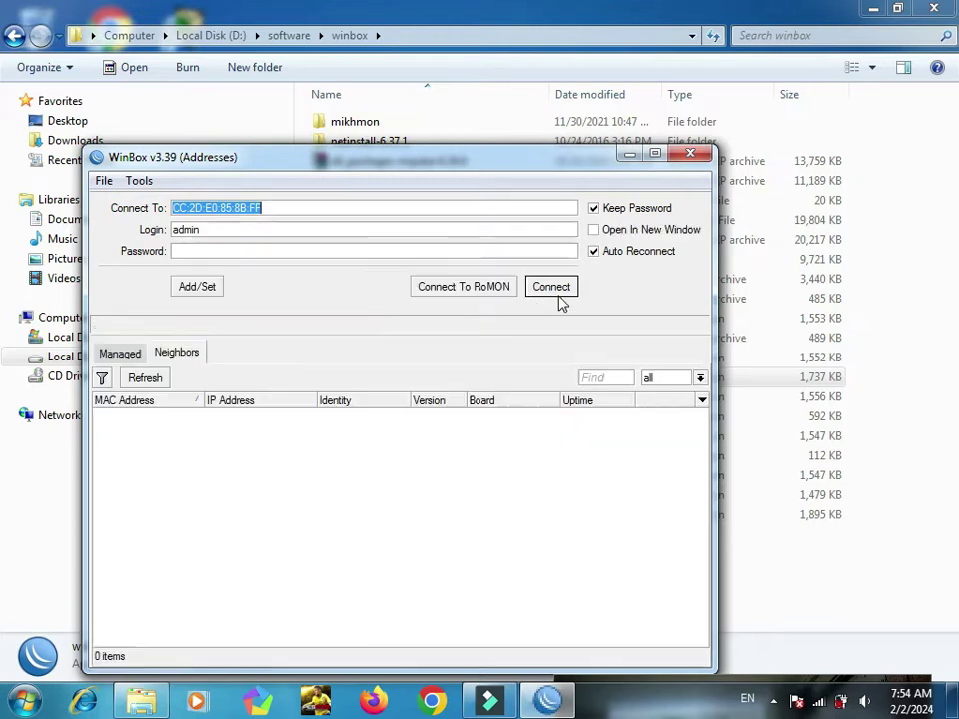
Step: Refresh Neighbors and connect to the MikroTik router CC:2D:E0:85:8B:FF
left_click(152, 379)
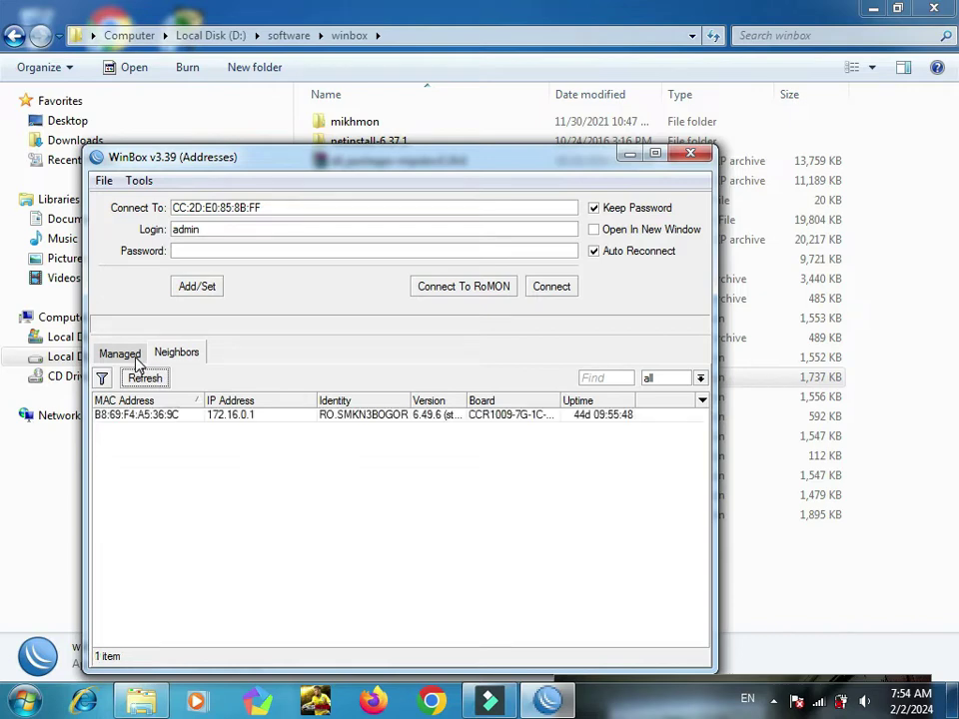
left_click(136, 360)
left_click(176, 362)
left_click(119, 356)
left_click(175, 354)
left_click(145, 380)
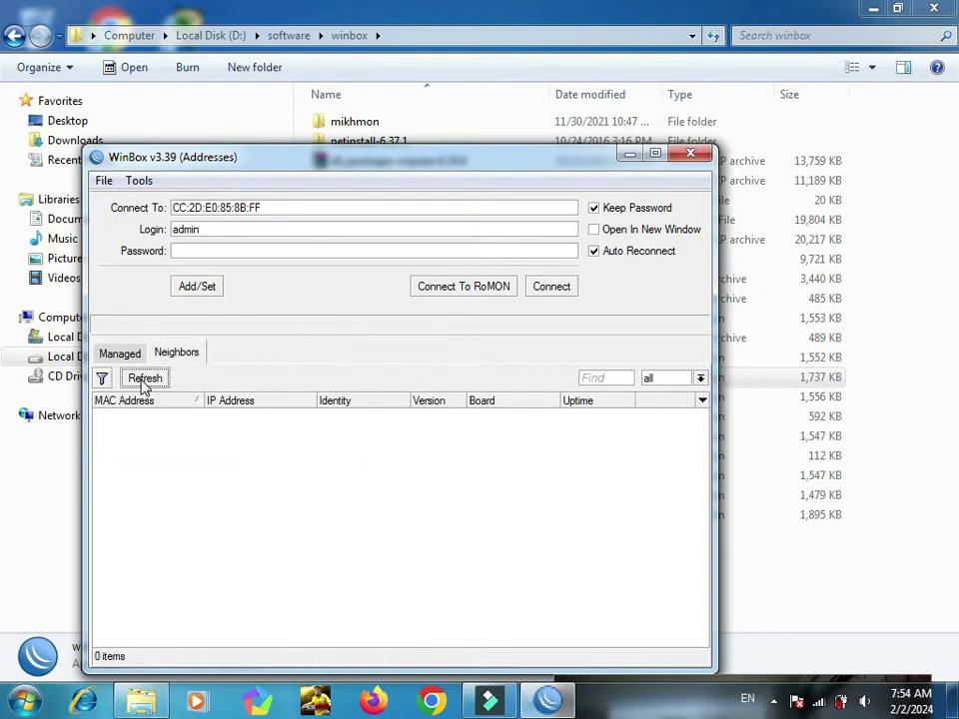
left_click(142, 382)
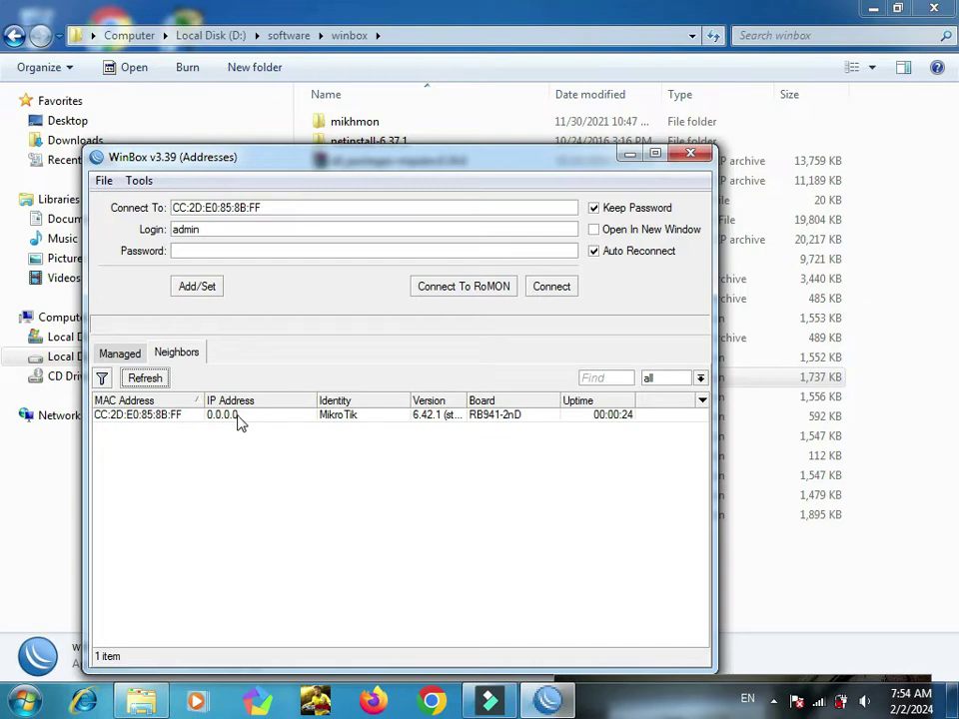
left_click(194, 416)
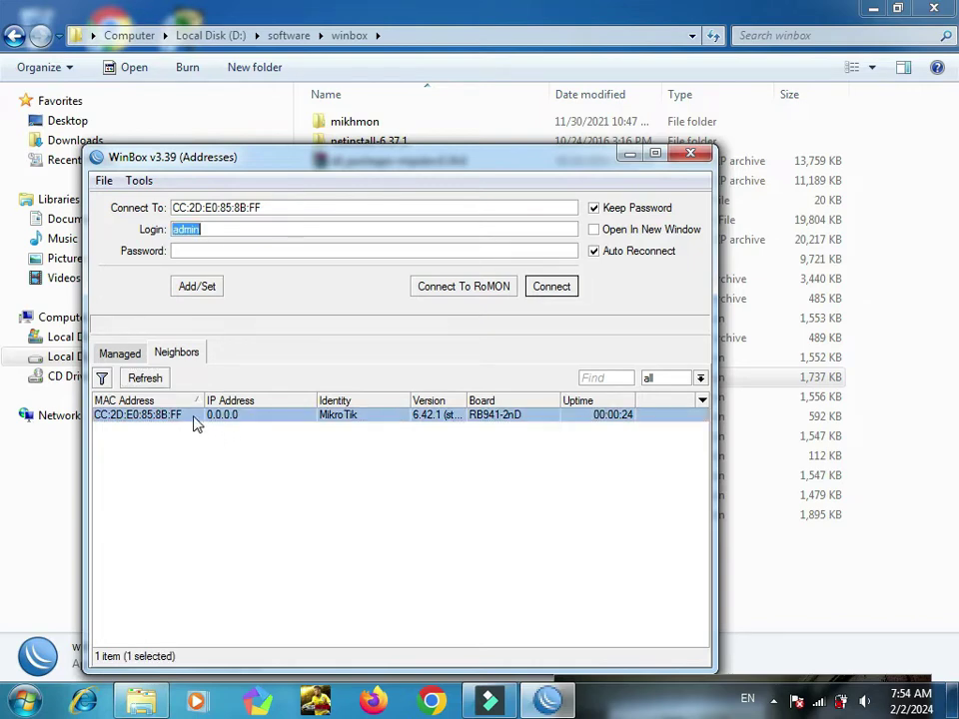
left_click(551, 287)
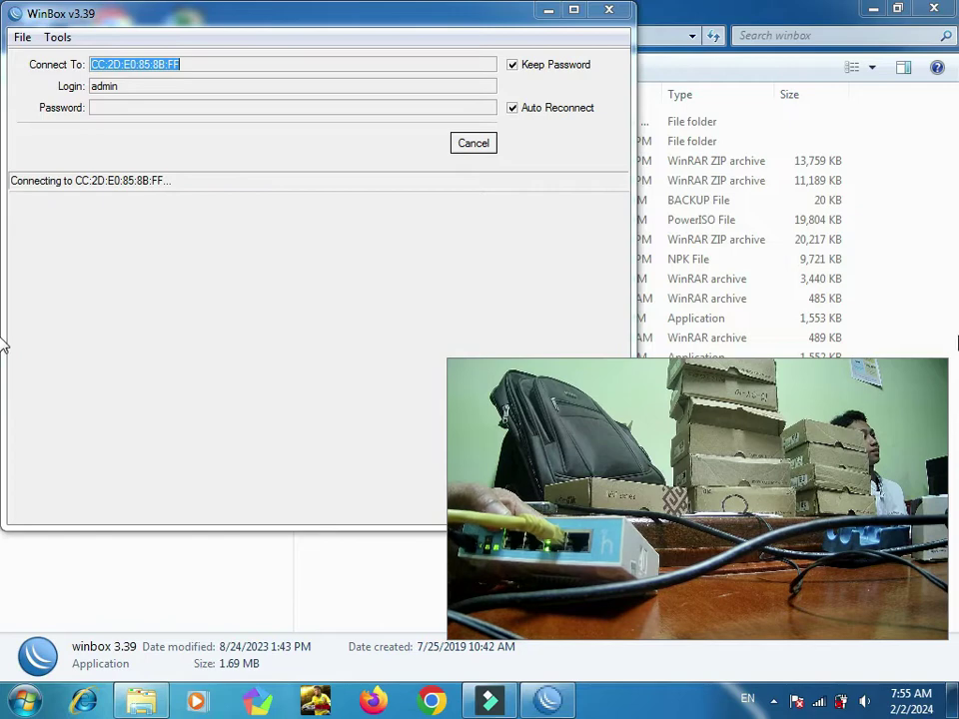
Step: Cancel the stalled attempt, refresh Neighbors, and connect to hAP lite CC:2D:E0:85:8C:00
left_click(474, 145)
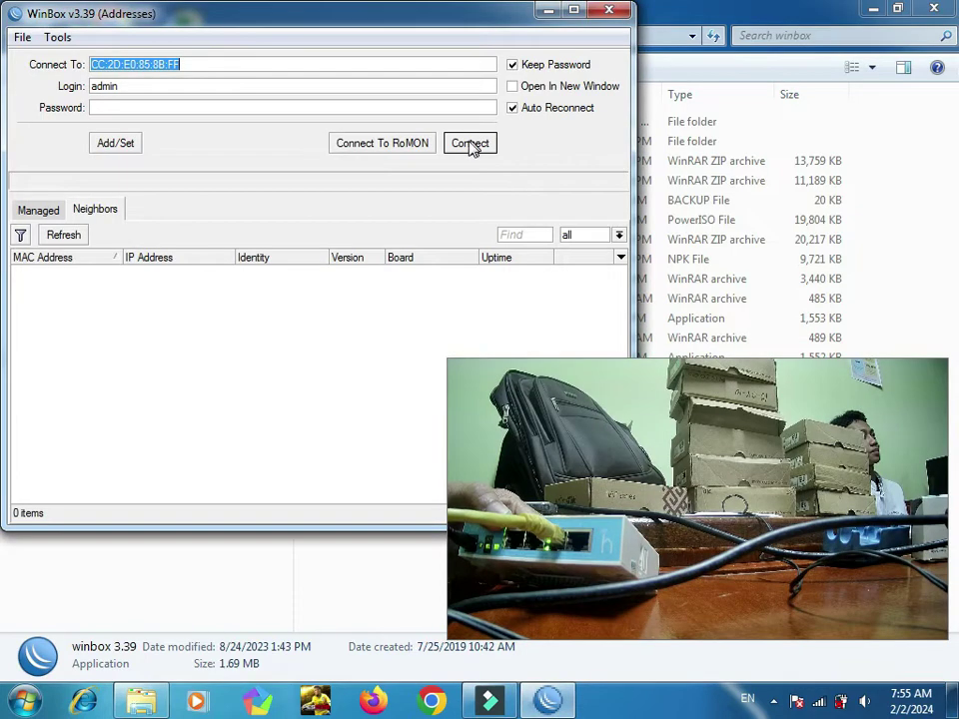
left_click(68, 269)
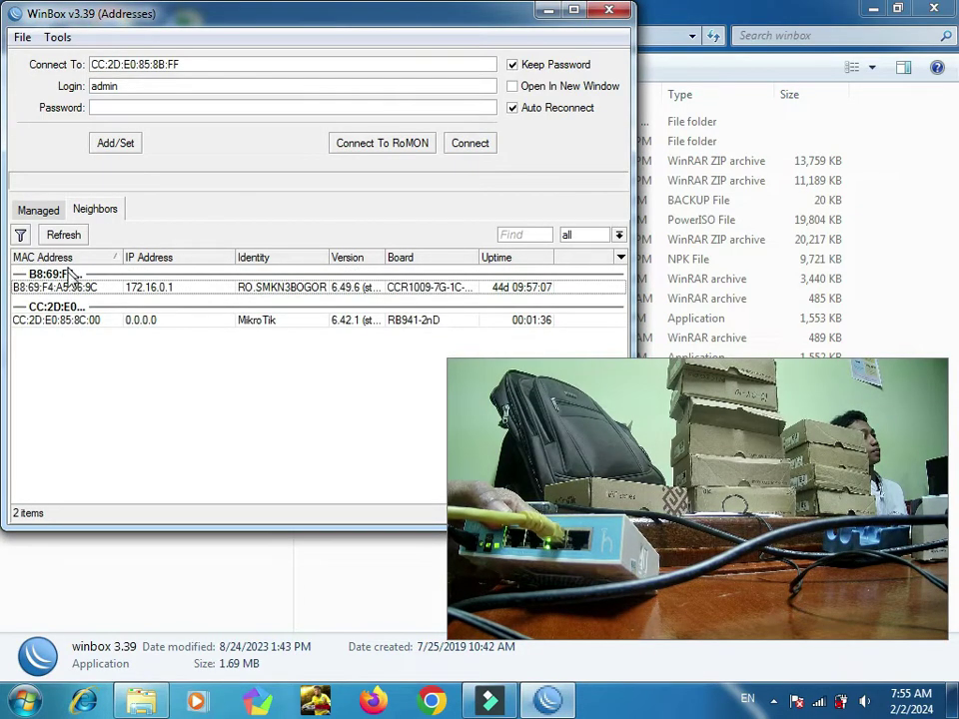
left_click(64, 322)
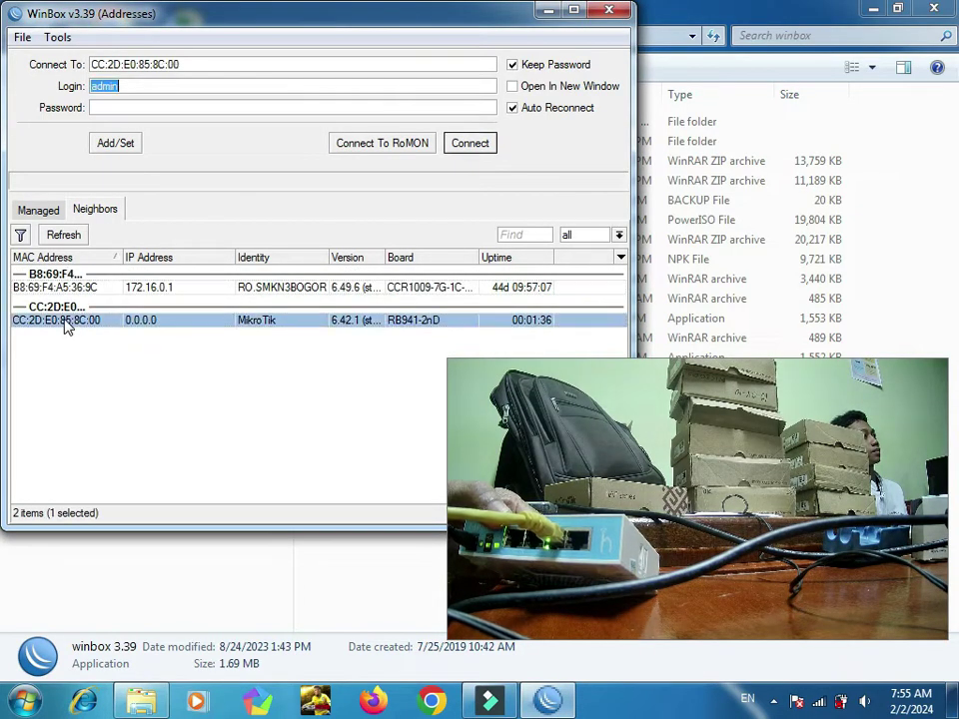
left_click(472, 145)
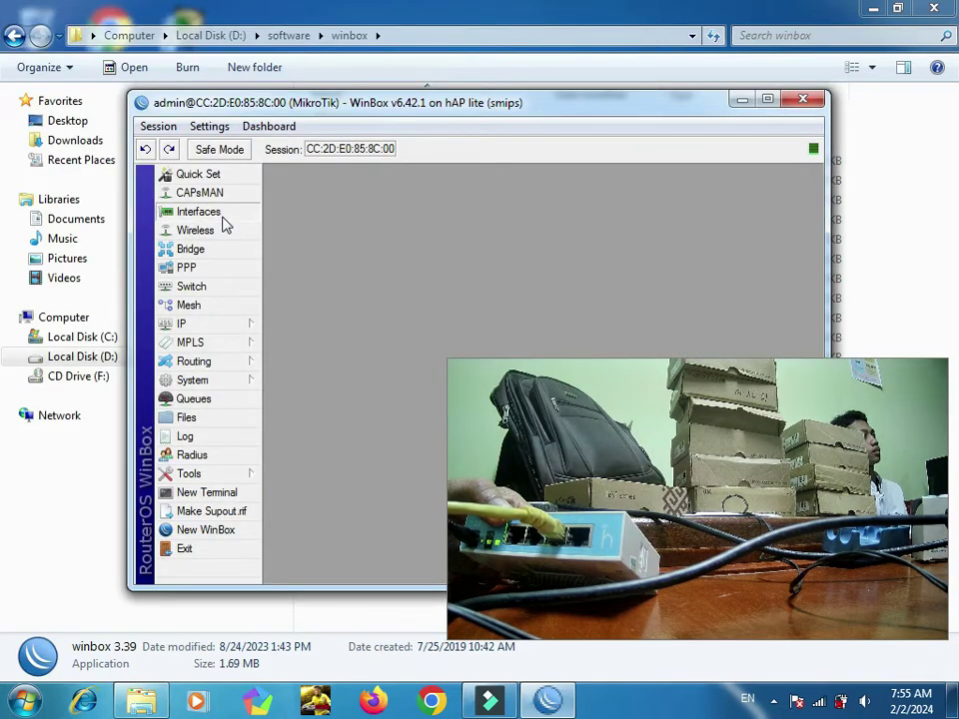
Step: Open Interfaces and enable the disabled wlan1 interface
left_click(222, 220)
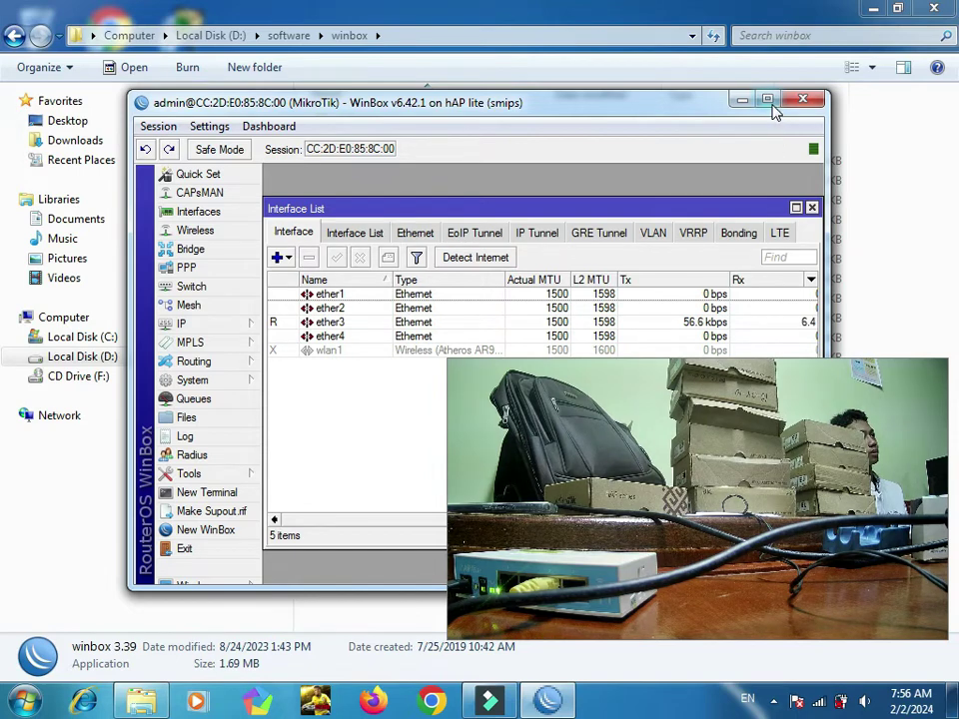
left_click_drag(626, 210, 628, 188)
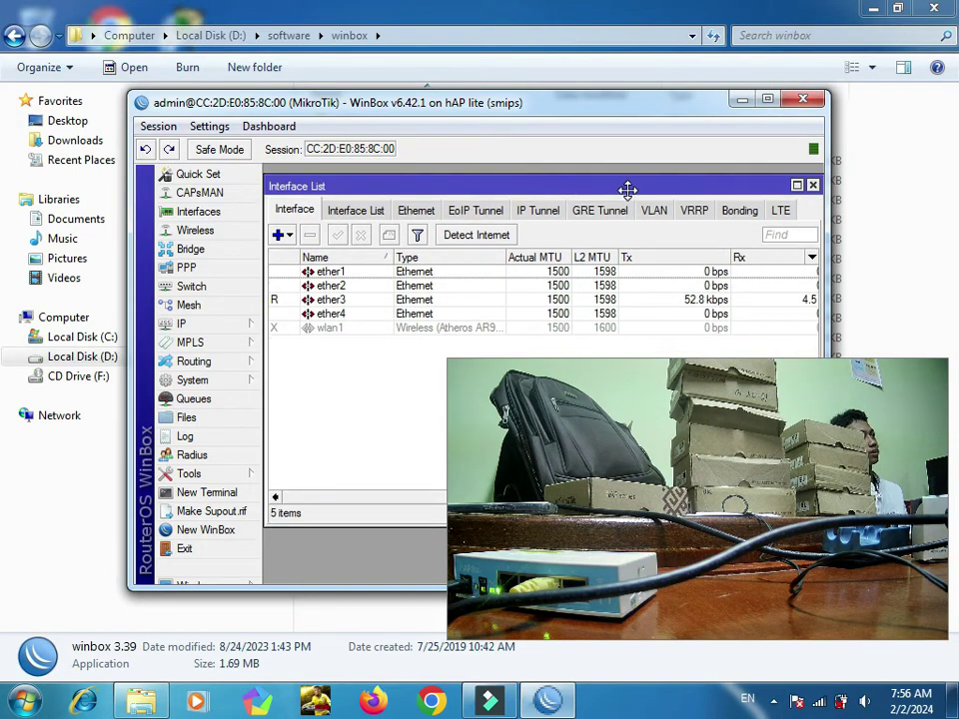
left_click(340, 331)
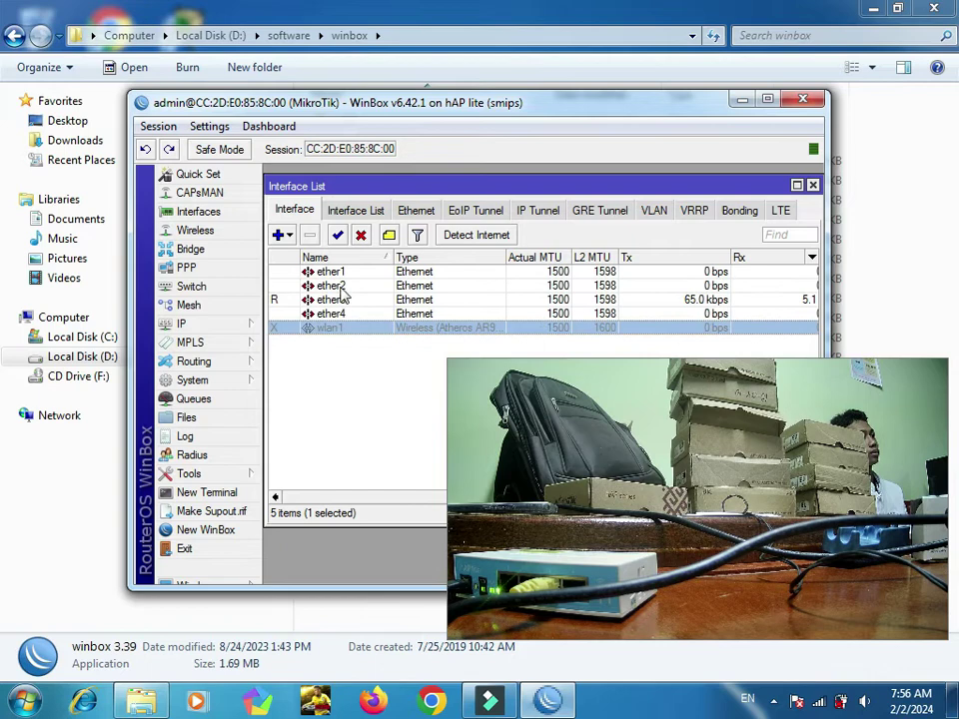
left_click(339, 234)
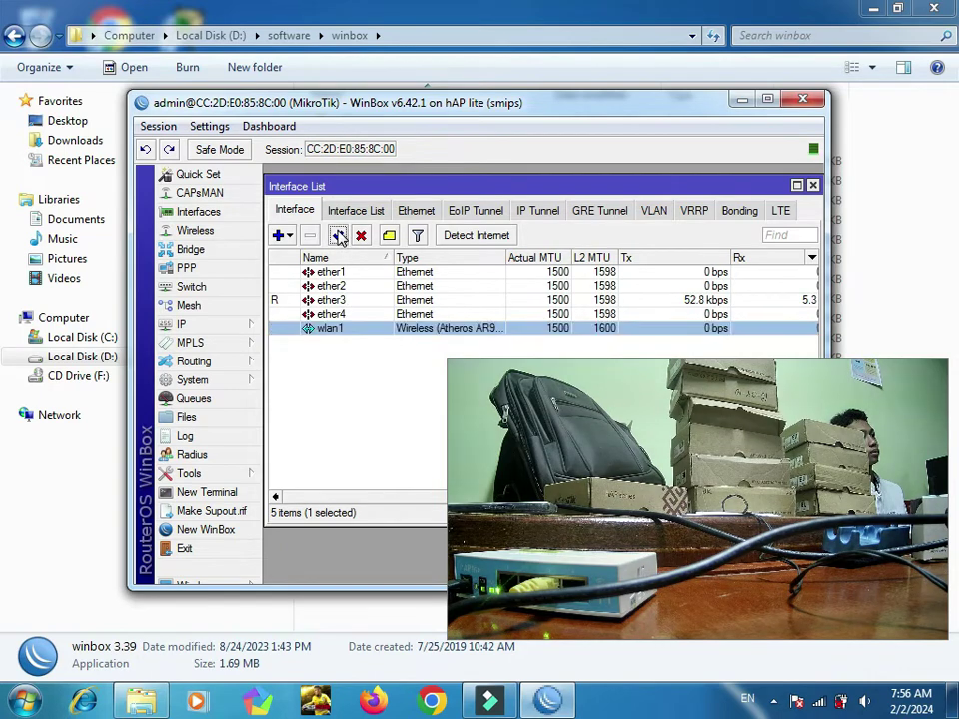
Step: Set wlan1 to ap bridge mode, band 2GHz-B/G/N, SSID HotspotRizky, and save
double_click(334, 331)
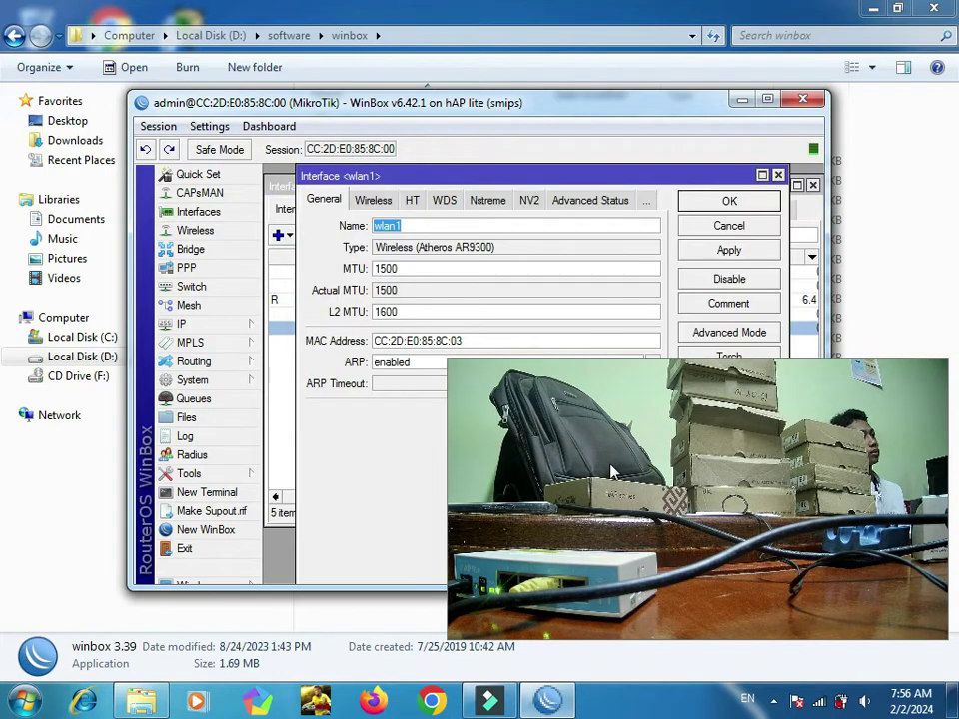
left_click_drag(619, 447, 604, 708)
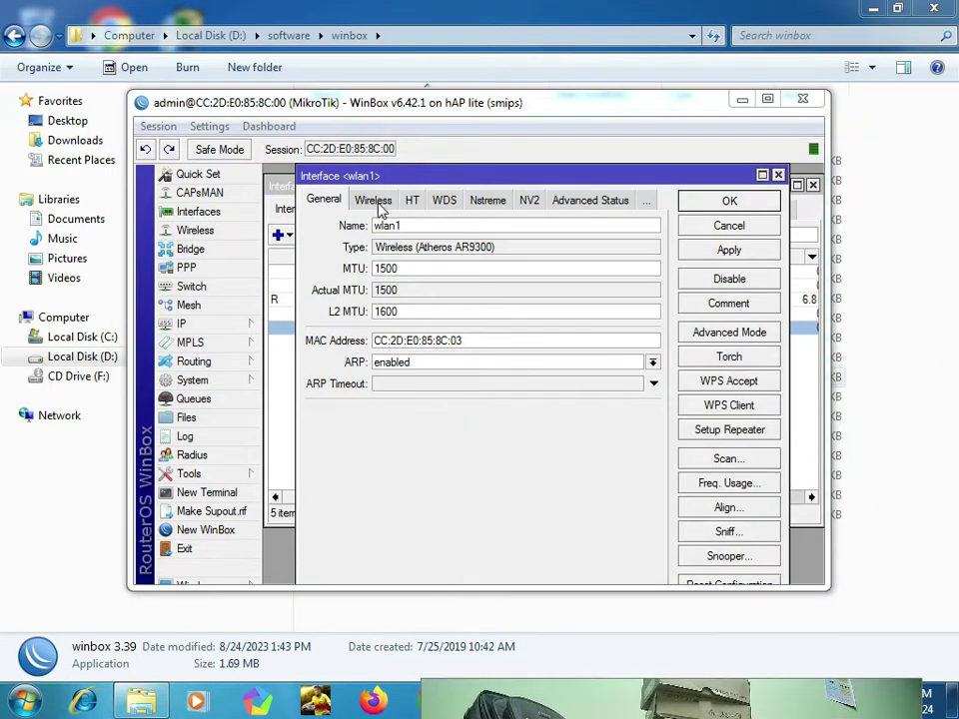
left_click(375, 201)
left_click(436, 226)
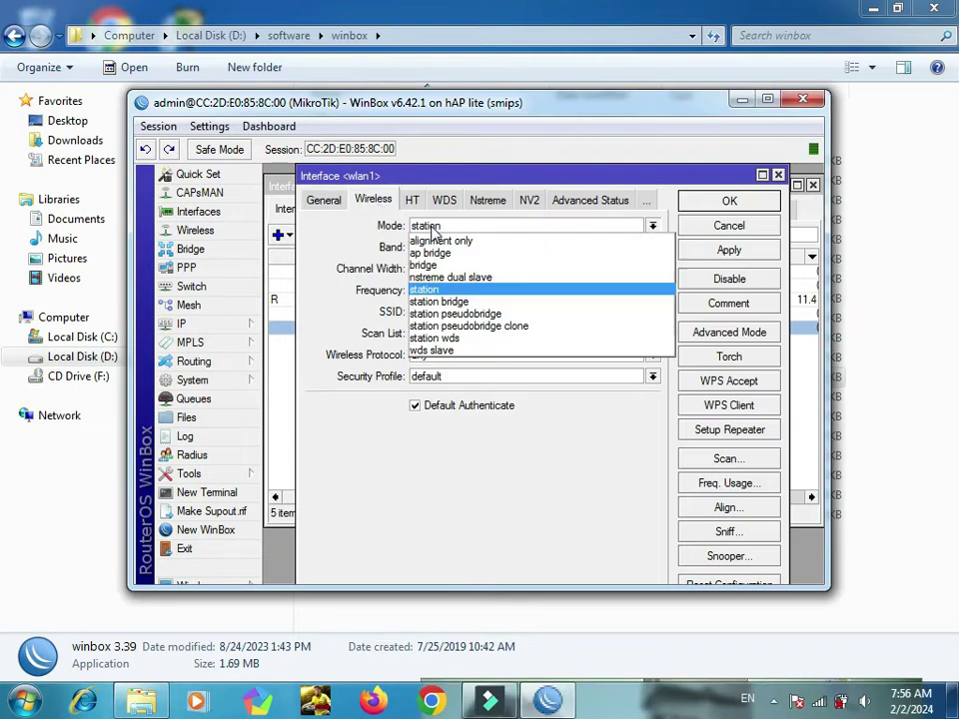
left_click(432, 253)
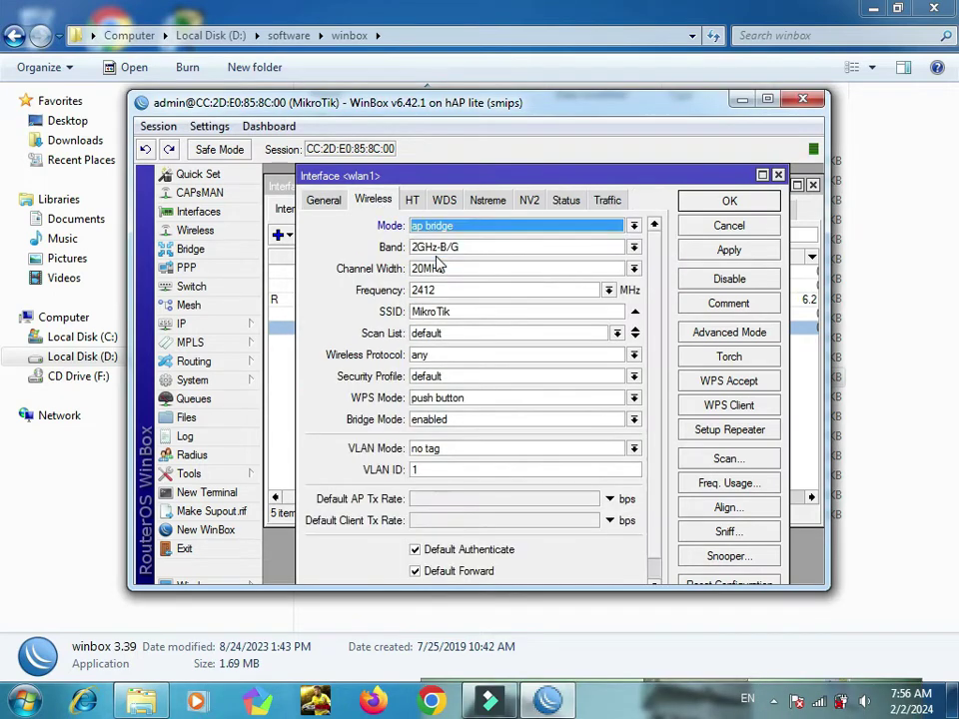
left_click(481, 252)
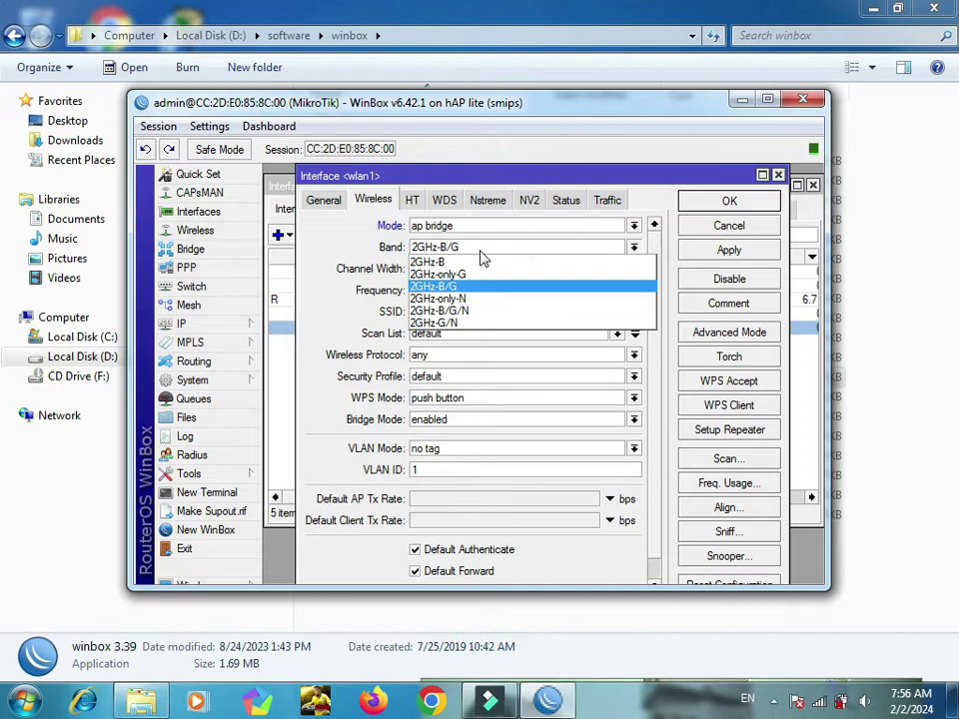
left_click(458, 311)
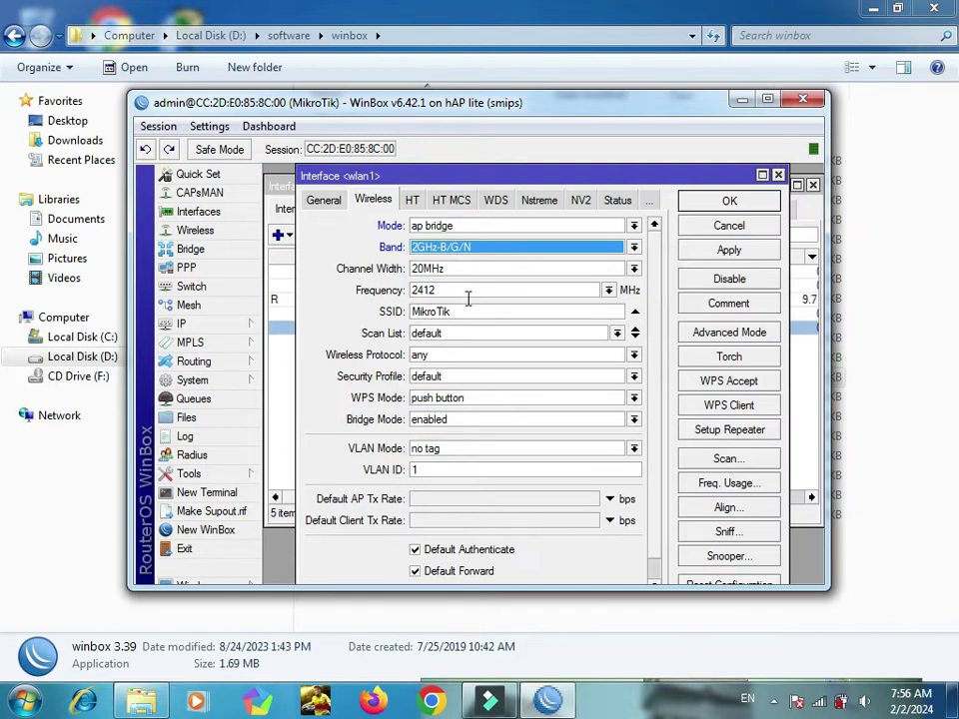
left_click(530, 312)
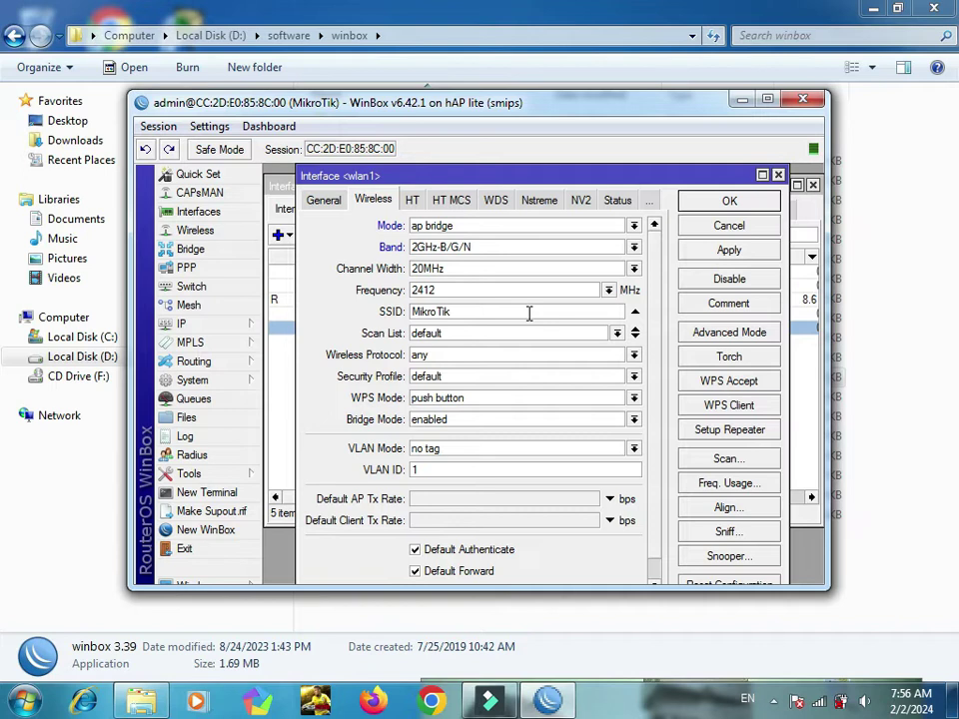
type("HotspotRizky")
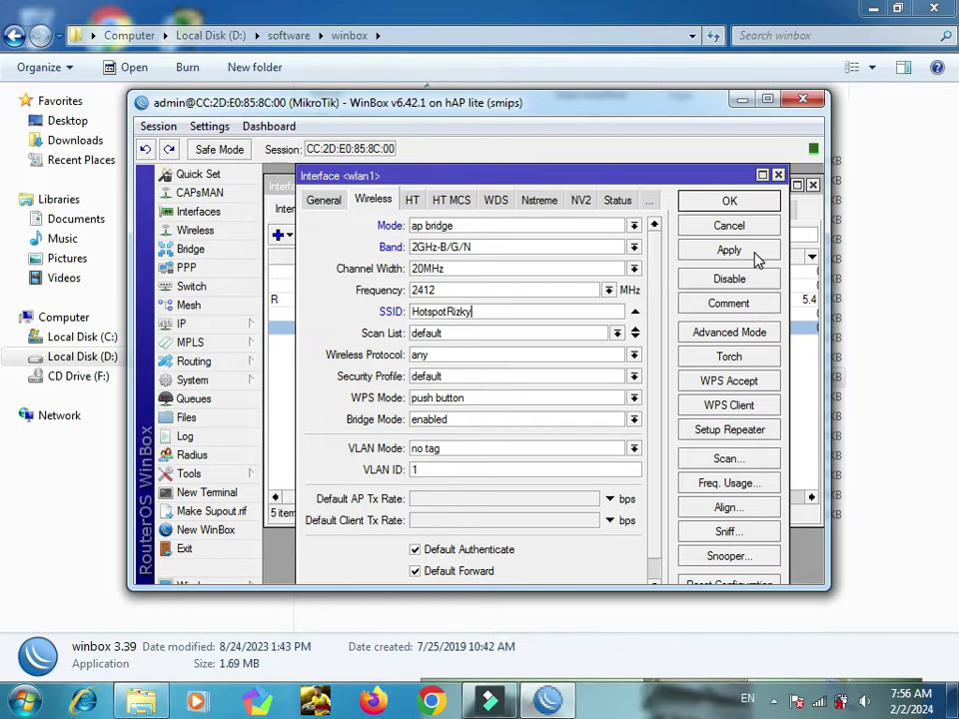
left_click(747, 207)
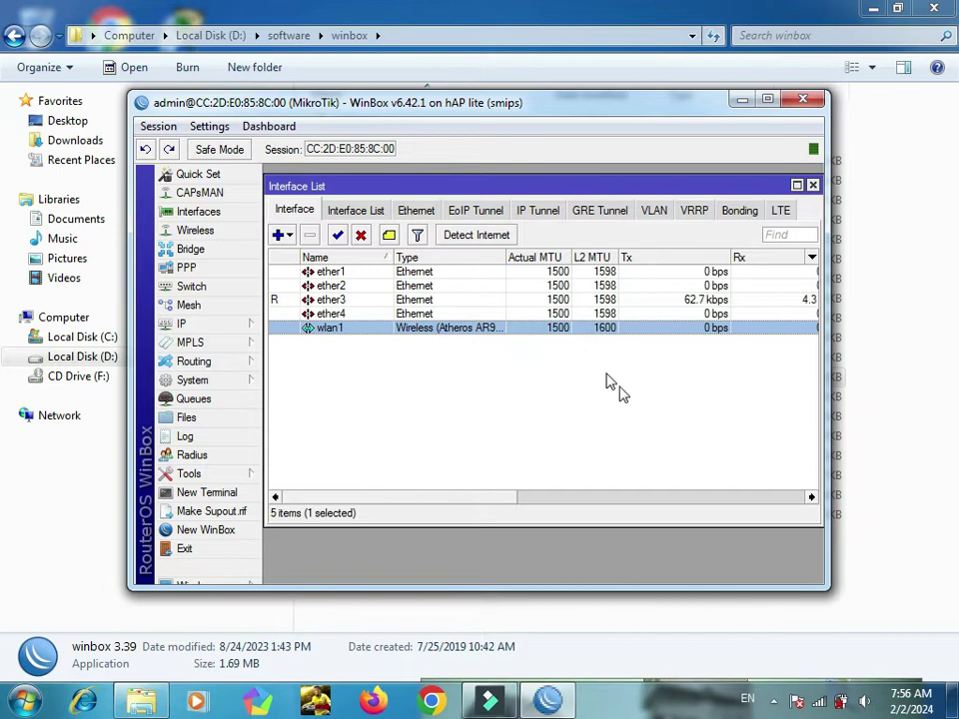
Step: Connect the laptop to the HotspotRizky Wi-Fi network from the tray
left_click(818, 701)
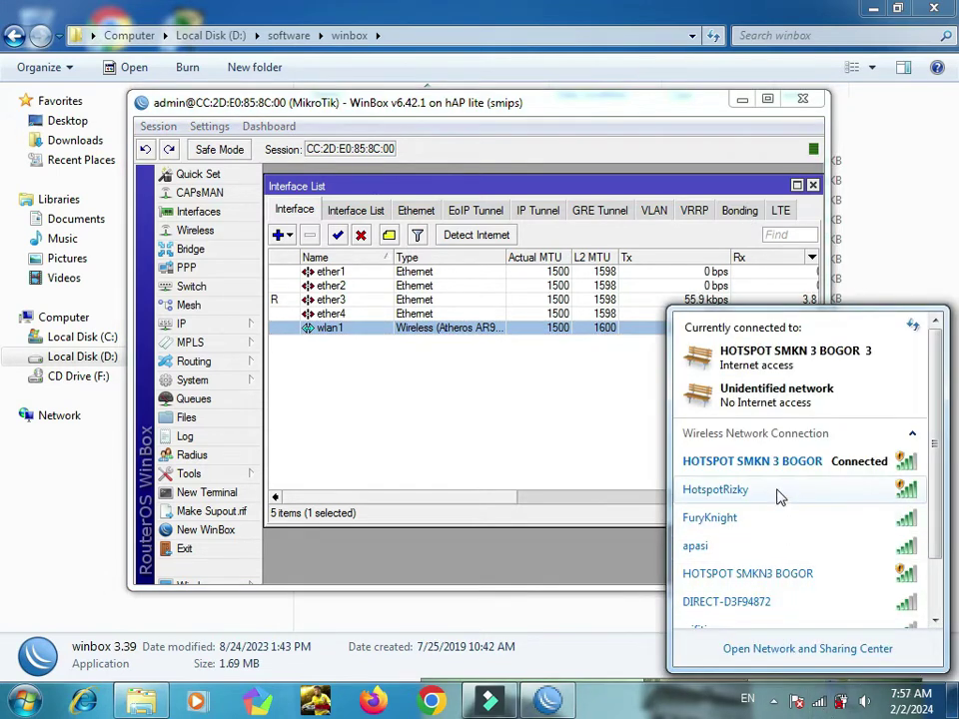
mouse_move(780, 497)
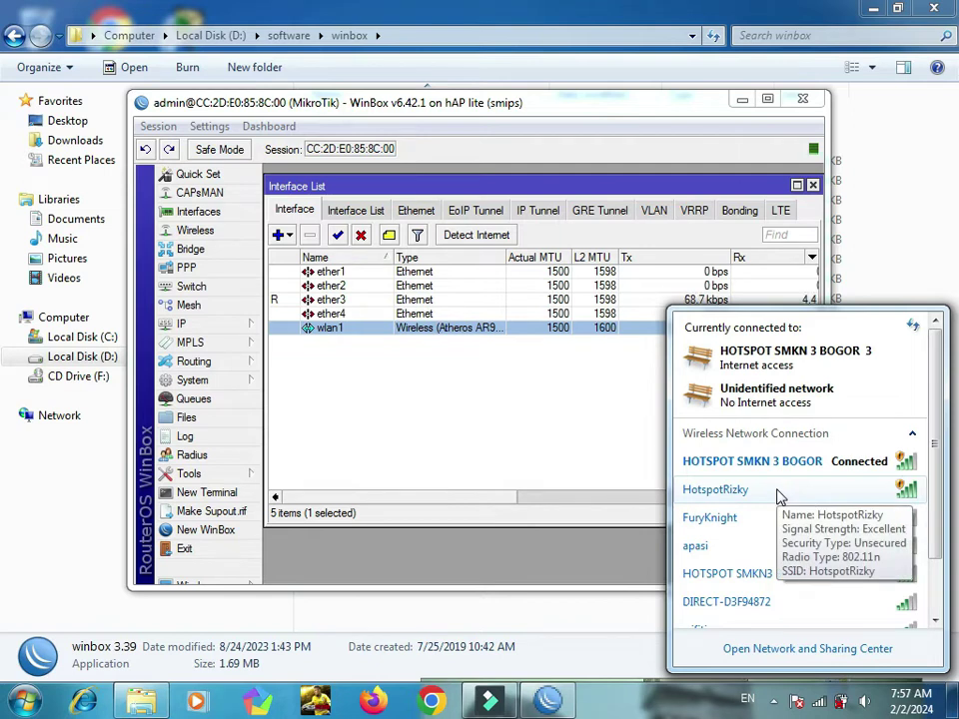
double_click(780, 497)
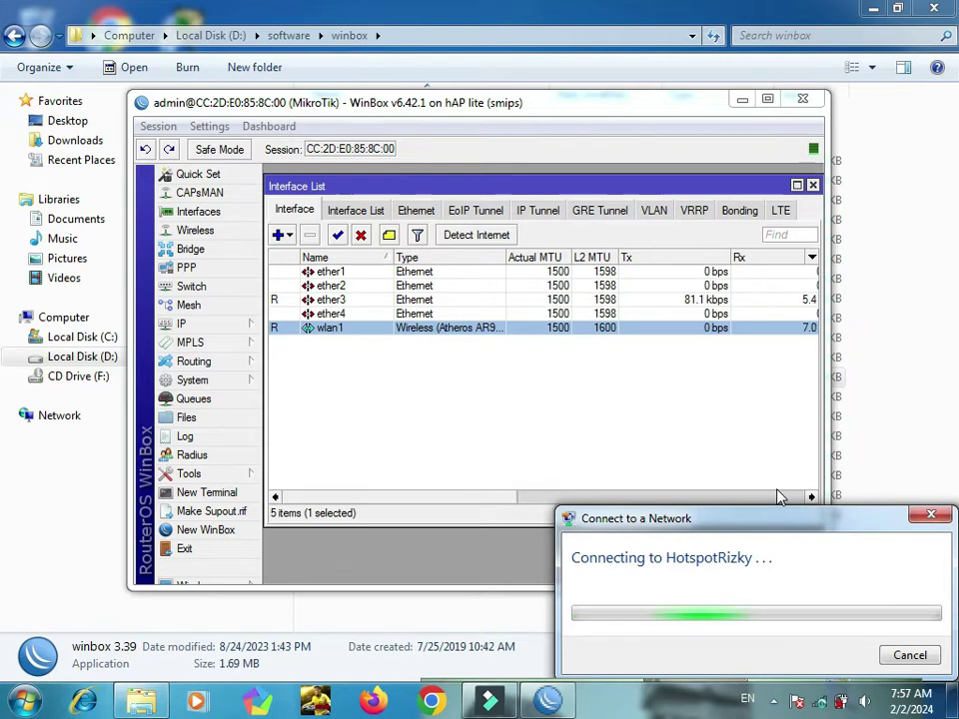
Step: Connect to HOTSPOT SMKN3 BOGOR and set its network location to Public
mouse_move(817, 703)
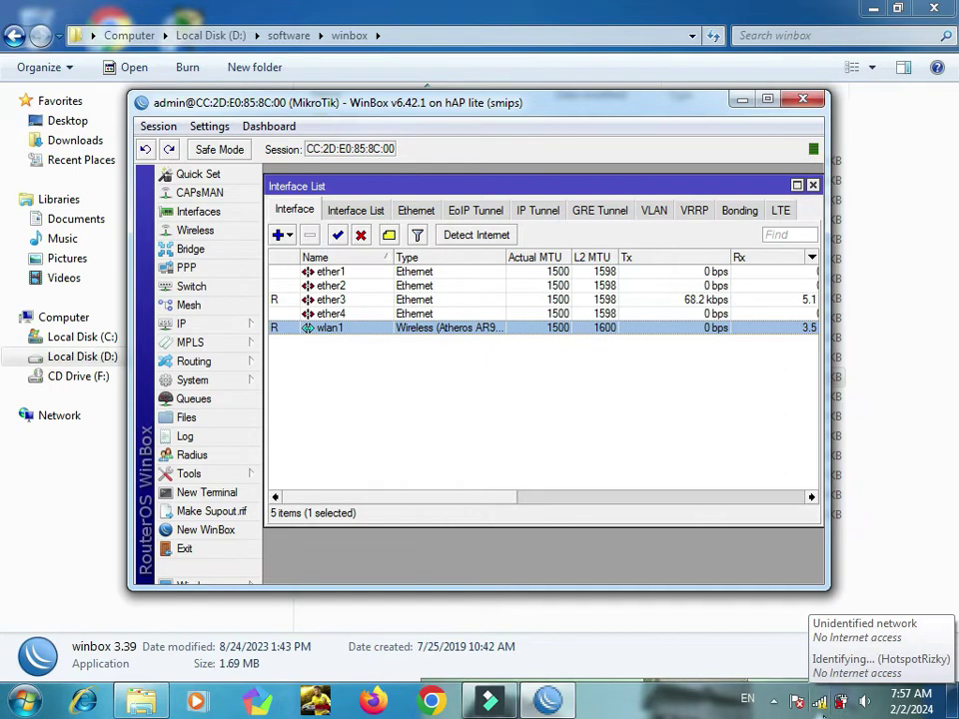
left_click(822, 704)
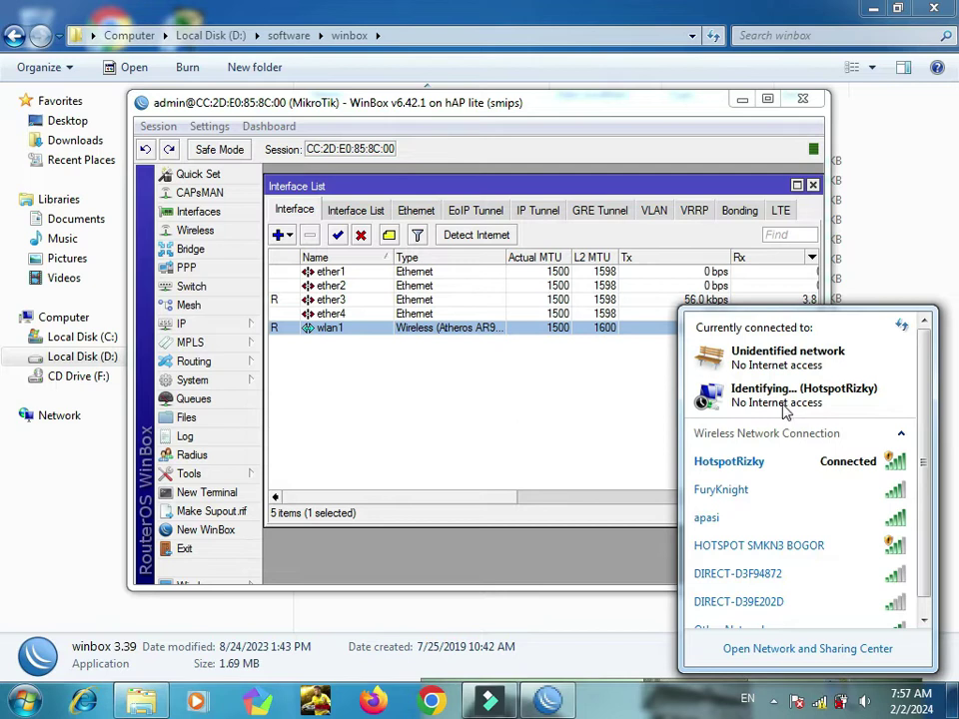
left_click(771, 550)
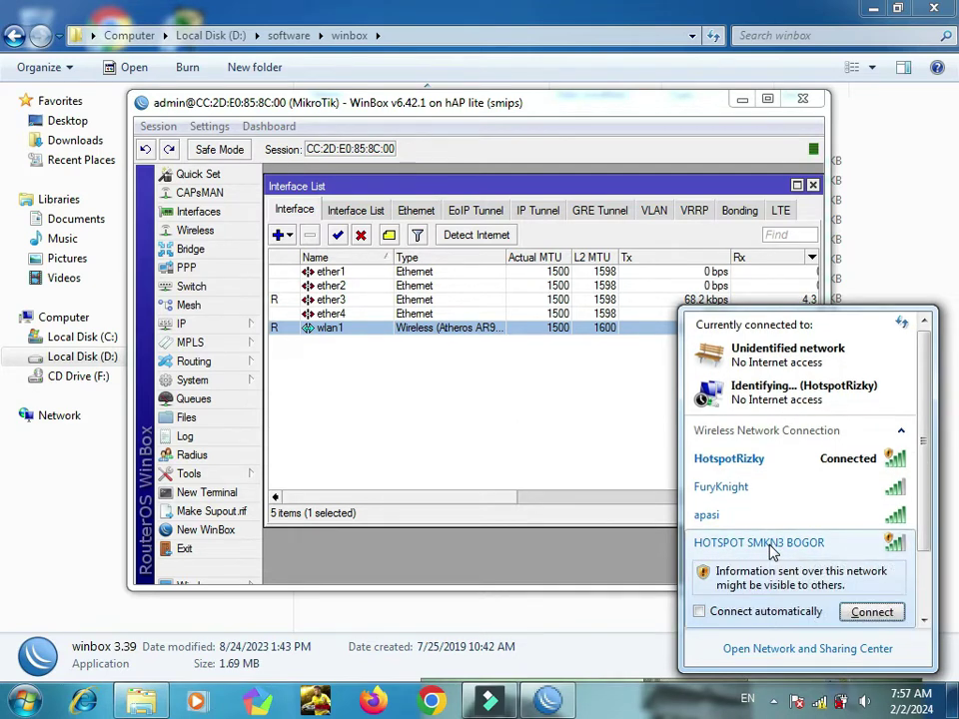
left_click(857, 614)
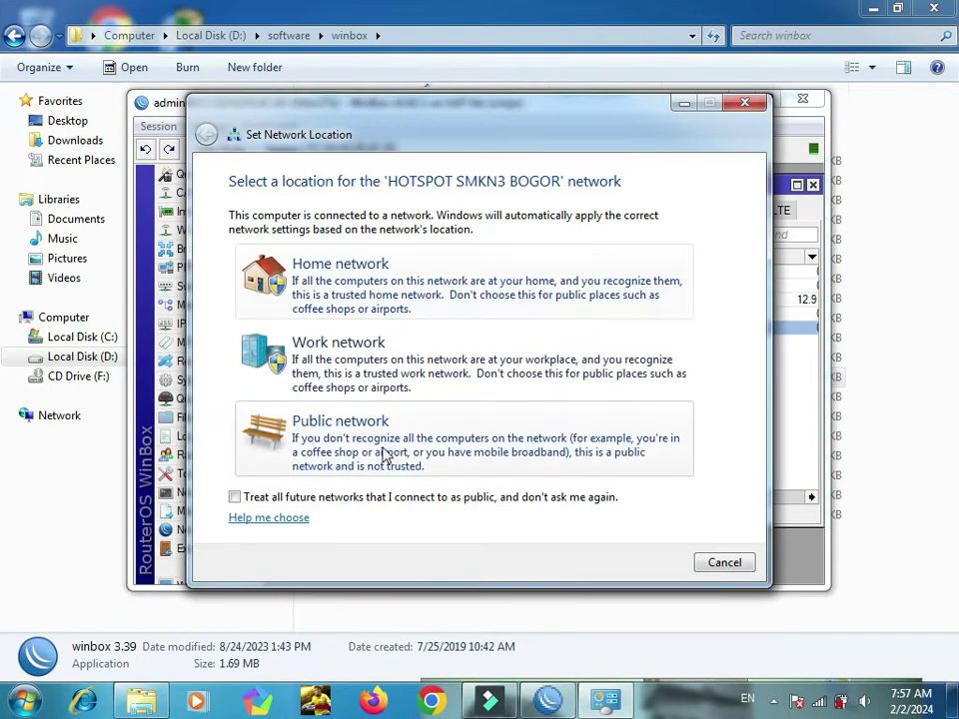
left_click(386, 454)
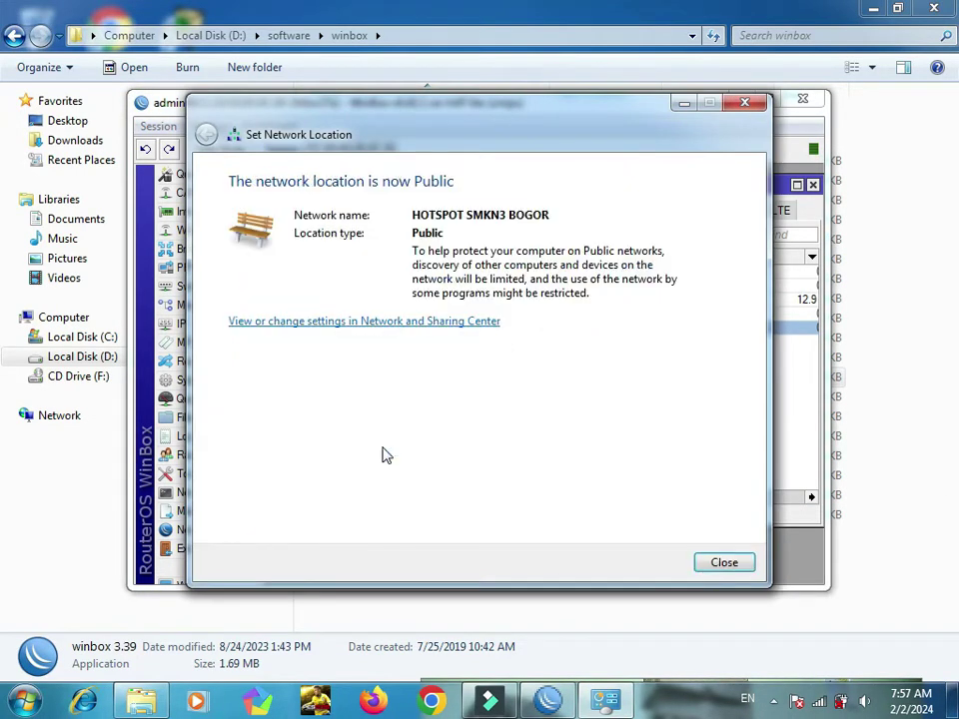
left_click(727, 566)
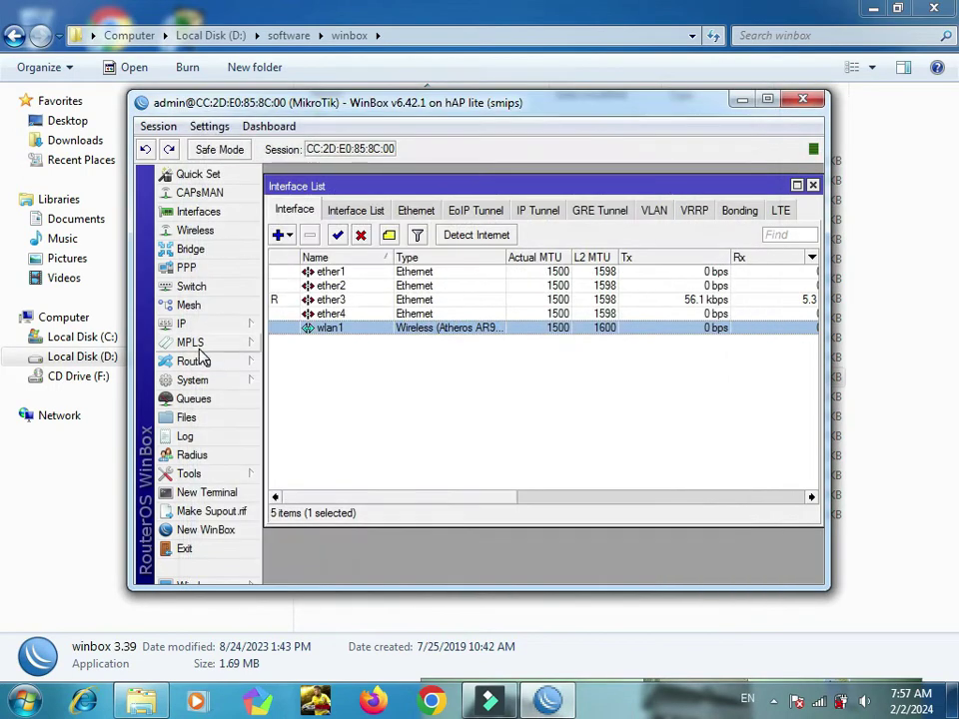
Step: Add the IP address 200.198.32.1/24 on wlan1 under IP > Addresses
left_click(184, 324)
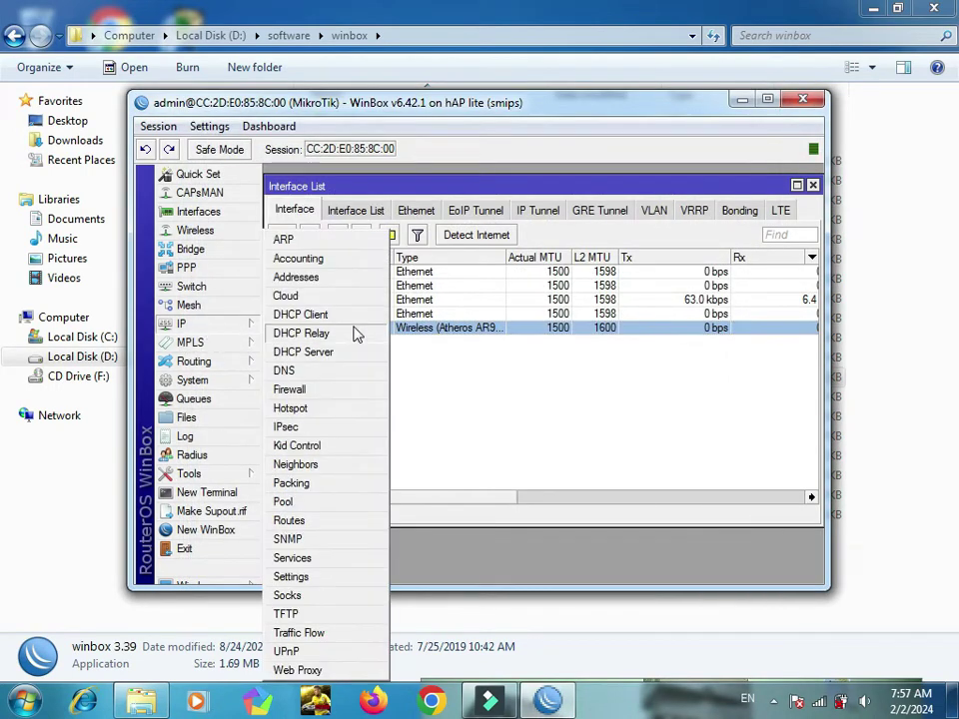
left_click(322, 278)
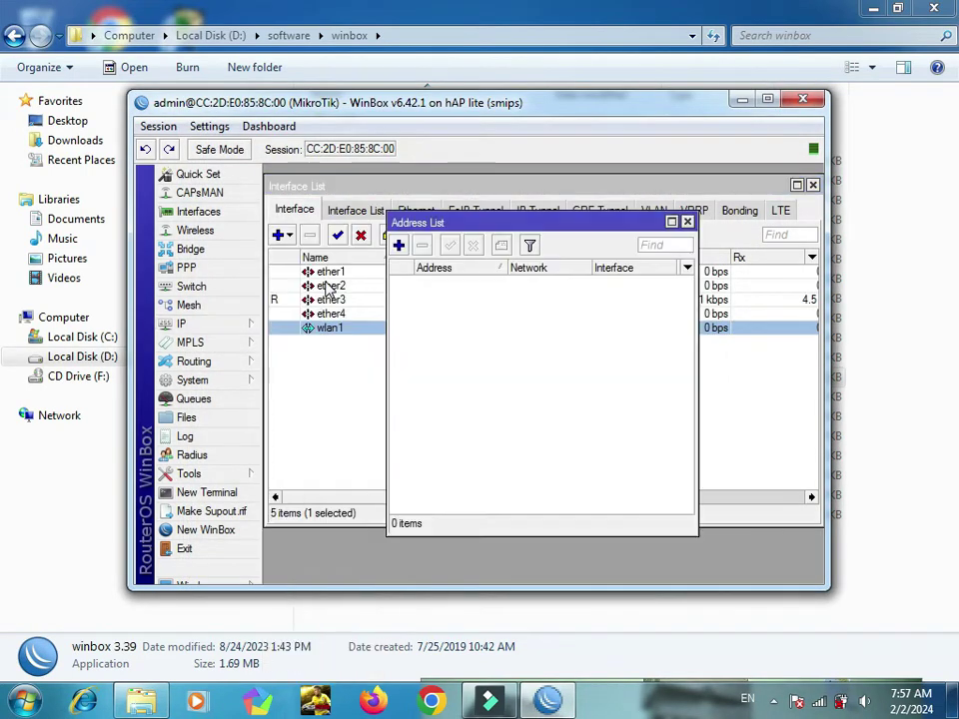
left_click(397, 246)
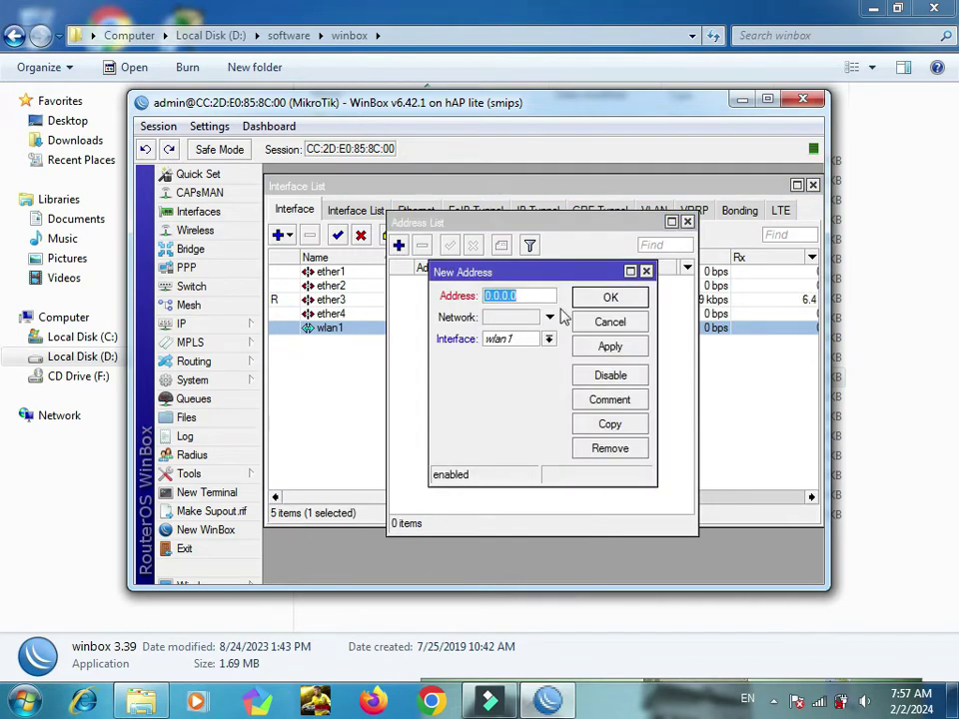
left_click(534, 341)
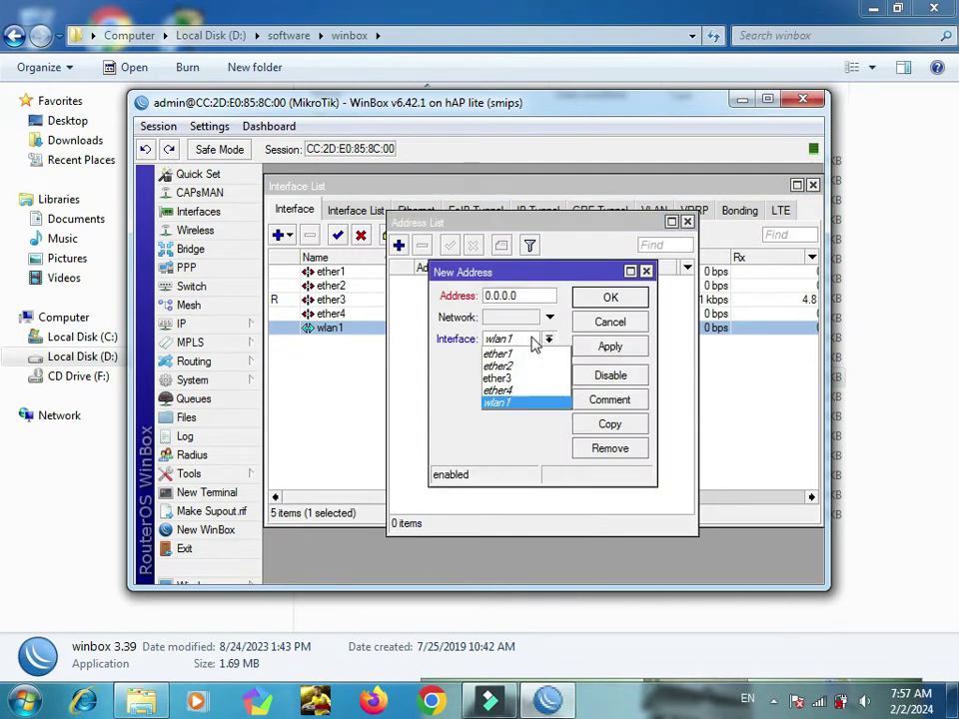
left_click(540, 340)
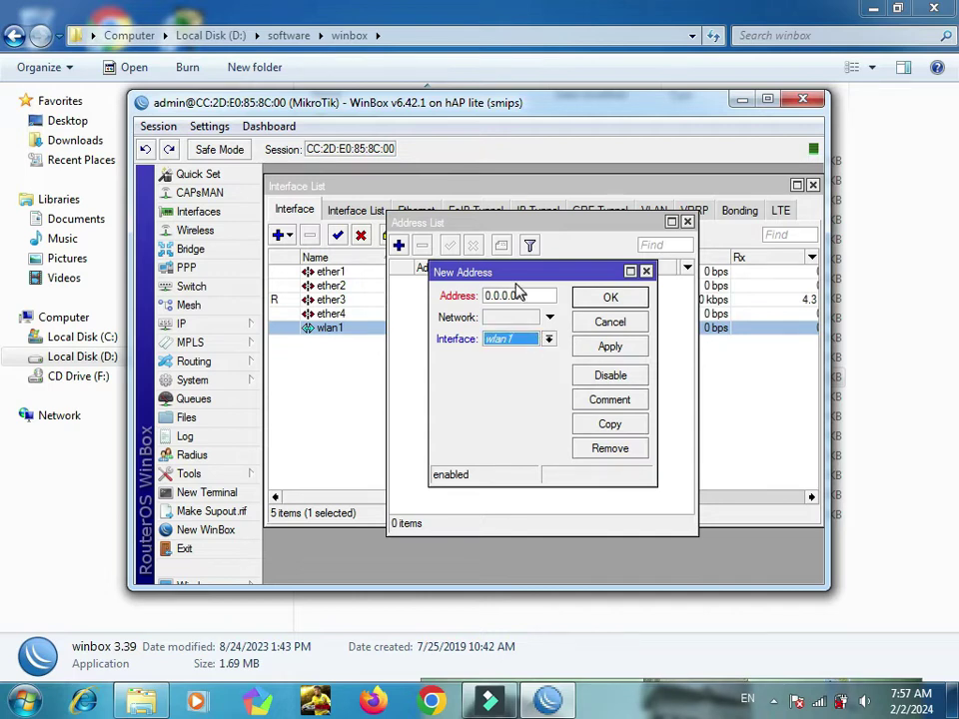
left_click(521, 293)
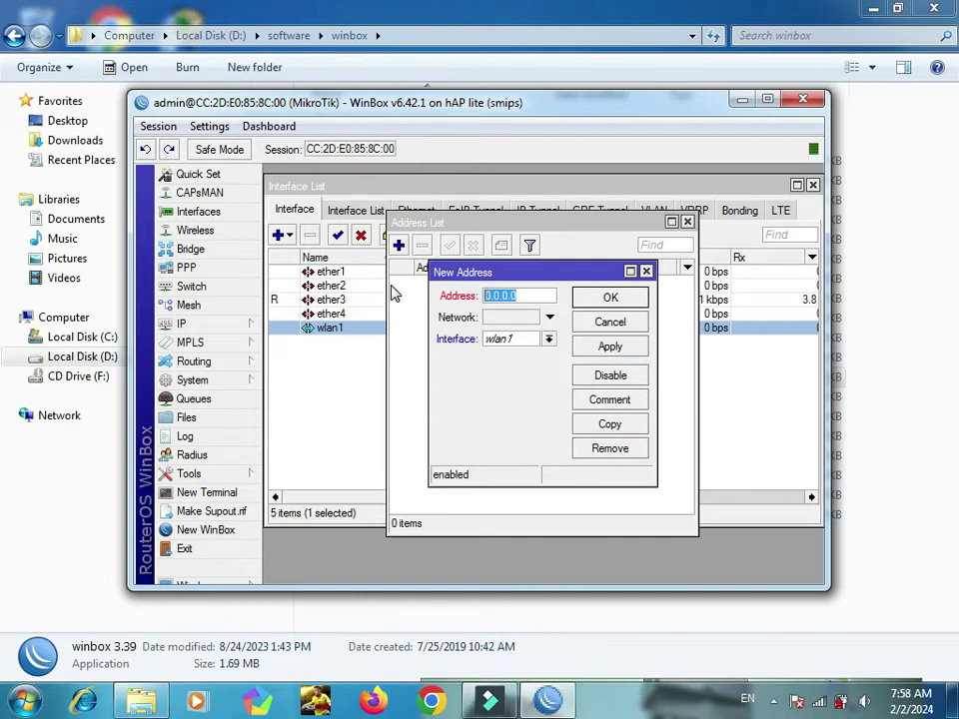
type("200")
type(".1")
type("32")
type(".1/24")
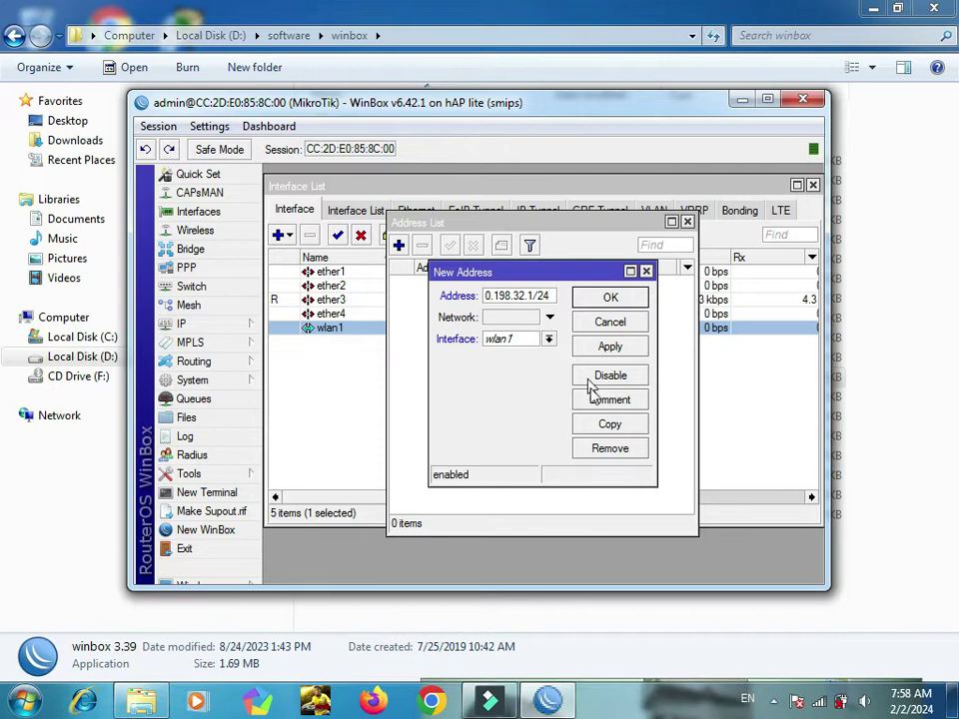
left_click(636, 355)
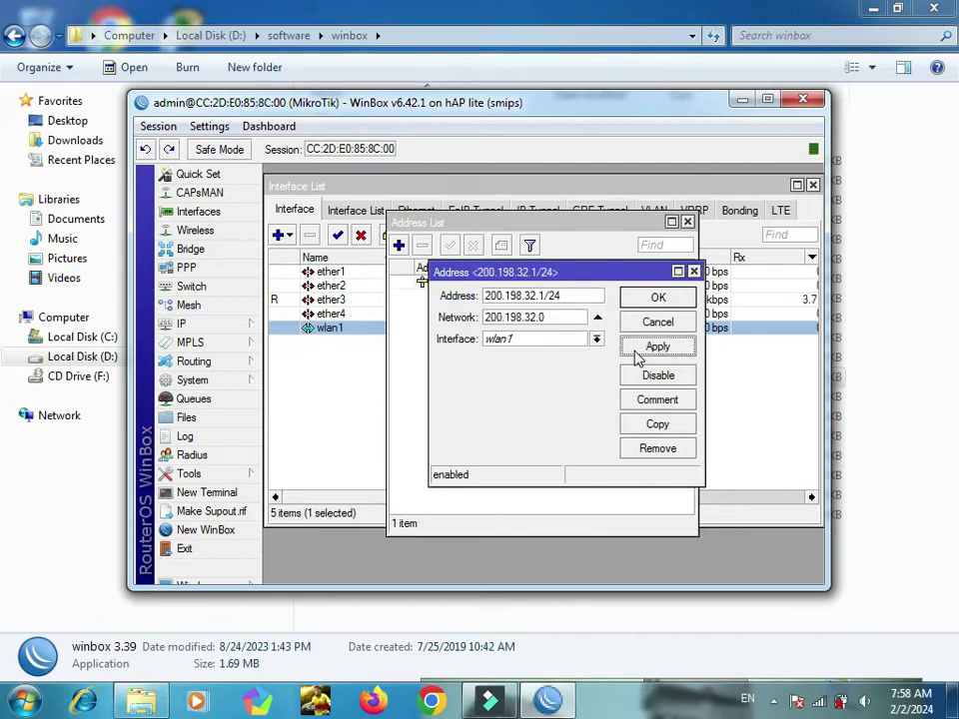
left_click(658, 300)
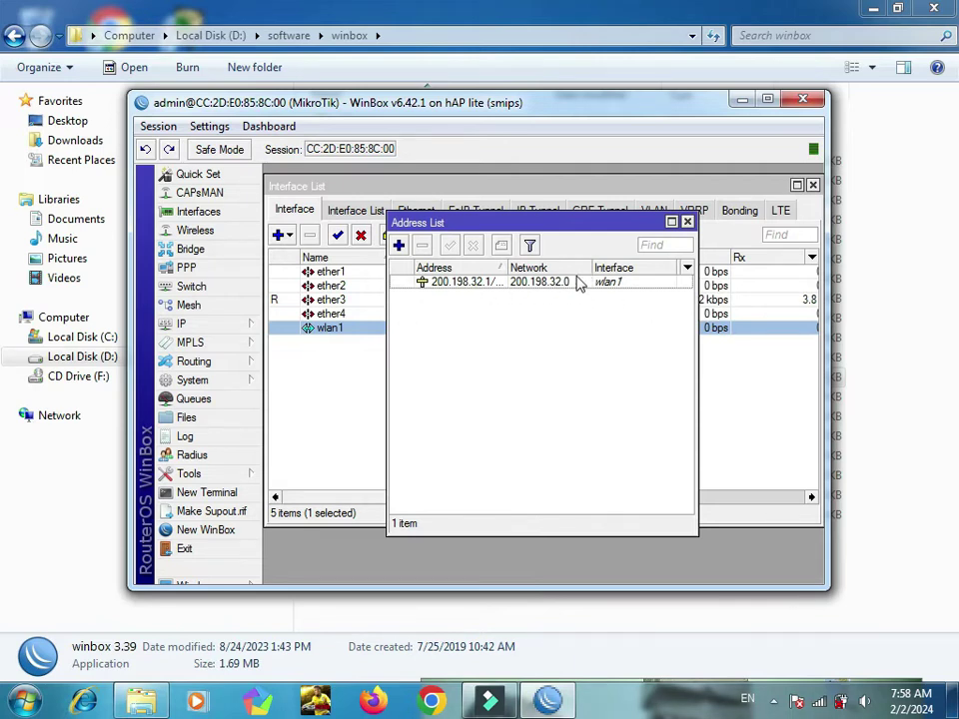
left_click(215, 325)
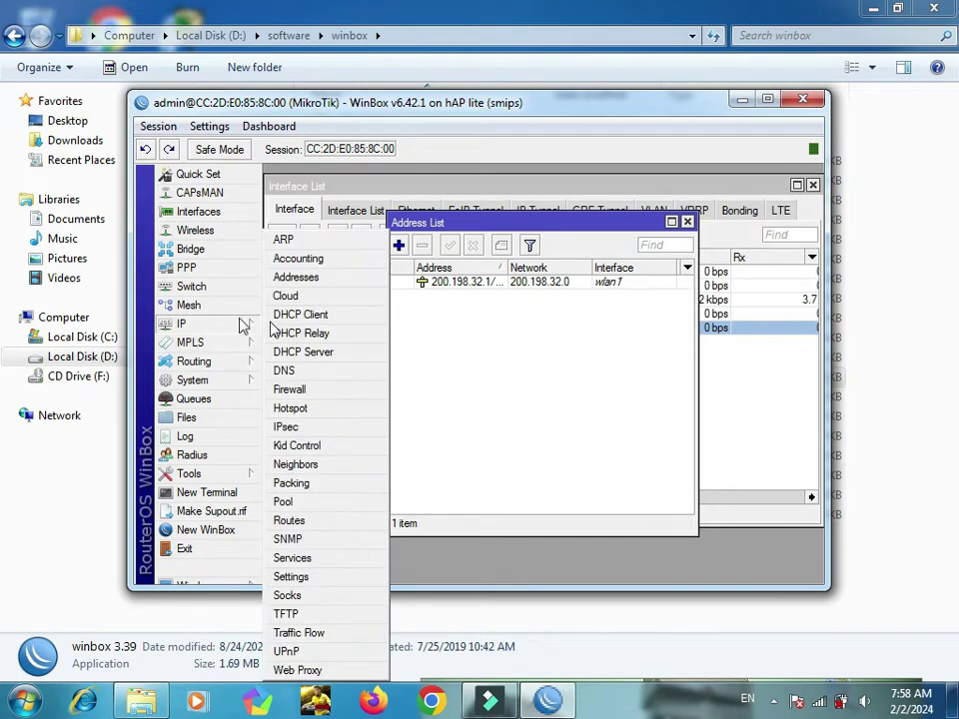
Step: Start DHCP Setup on wlan1, accepting network 200.198.32.0/24 and gateway 200.198.32.1
left_click(326, 361)
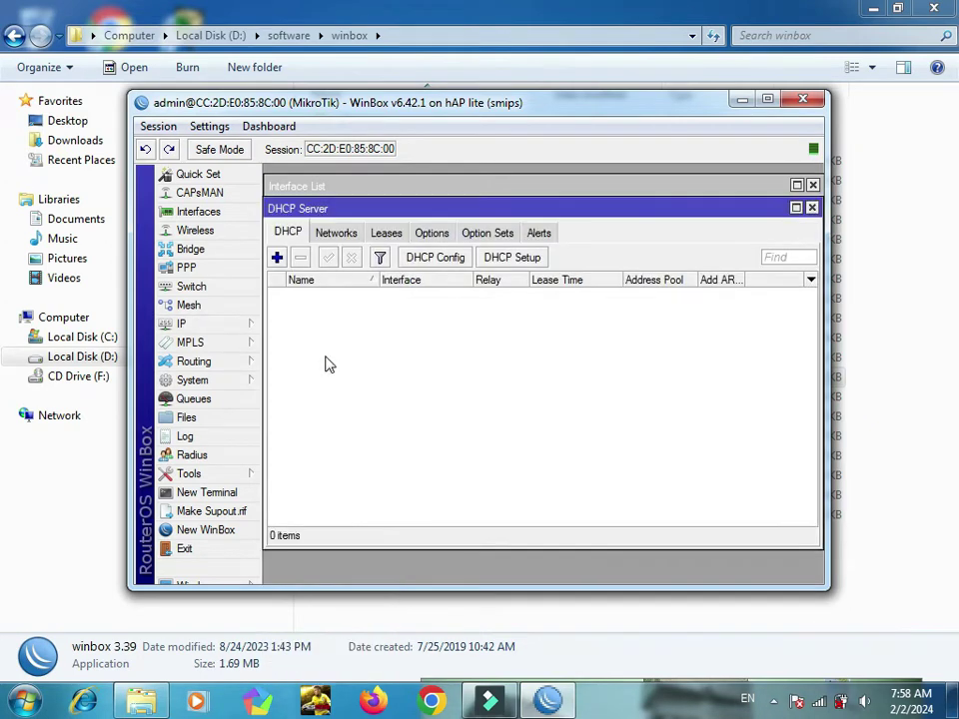
left_click(531, 258)
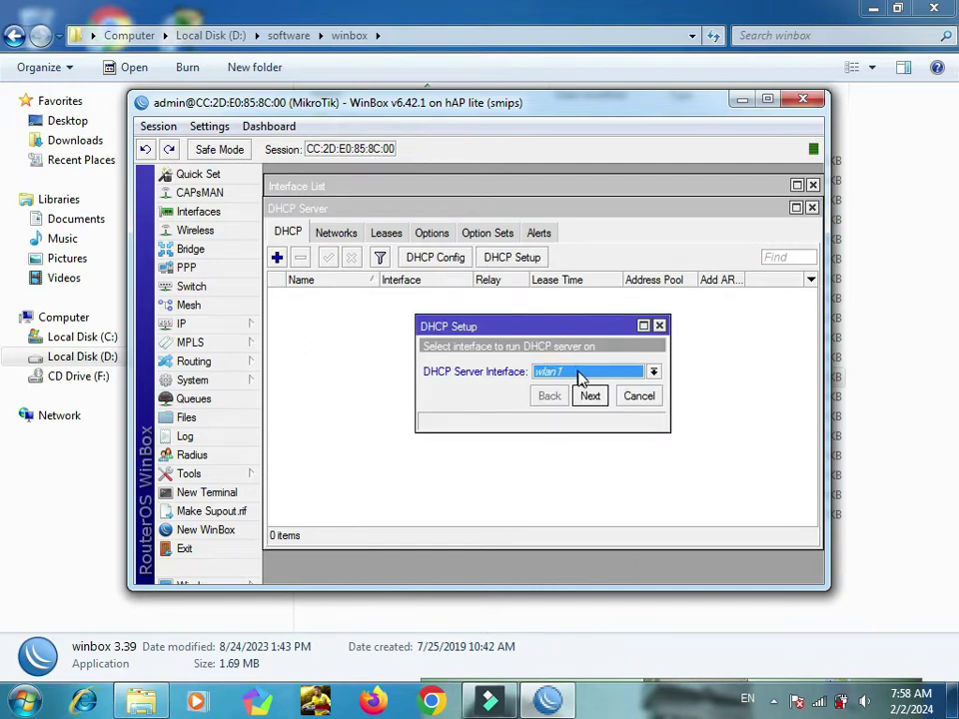
left_click(591, 397)
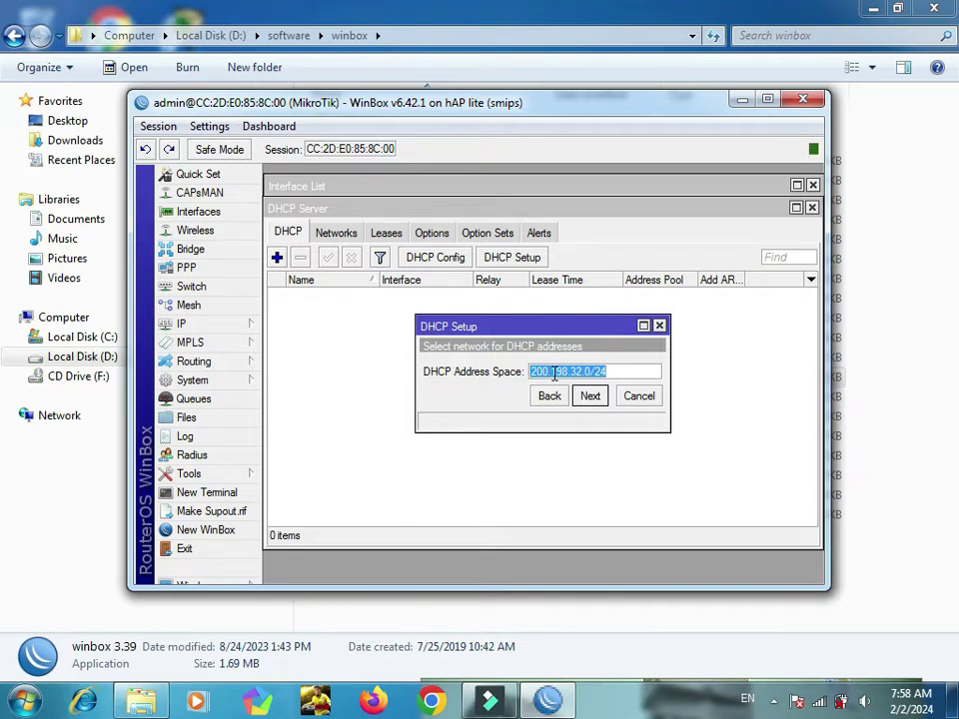
mouse_move(554, 374)
left_click(591, 397)
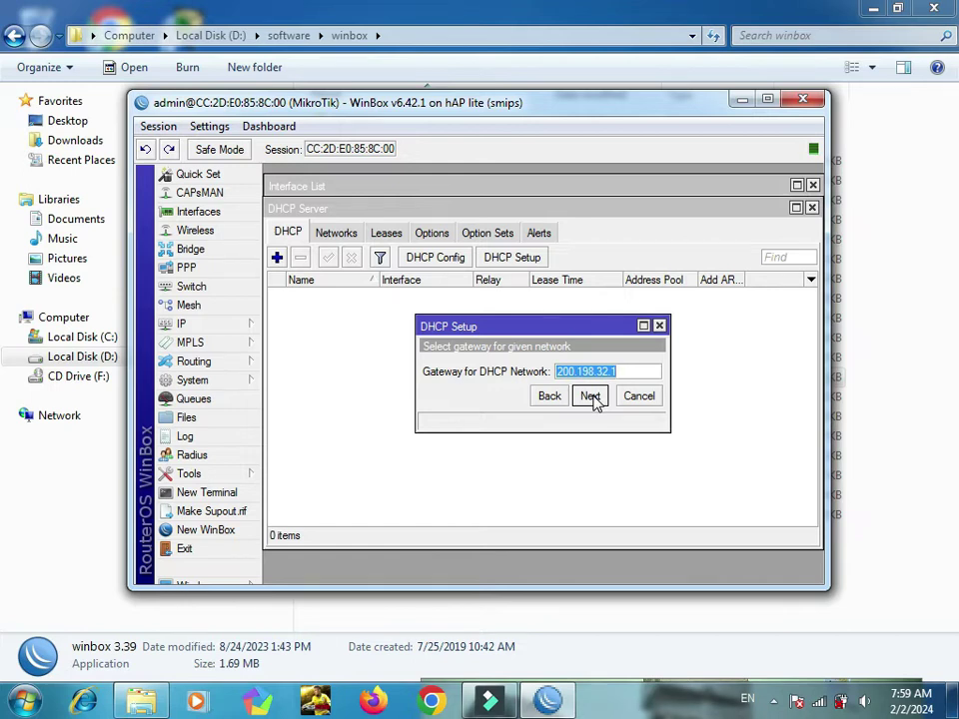
left_click(590, 397)
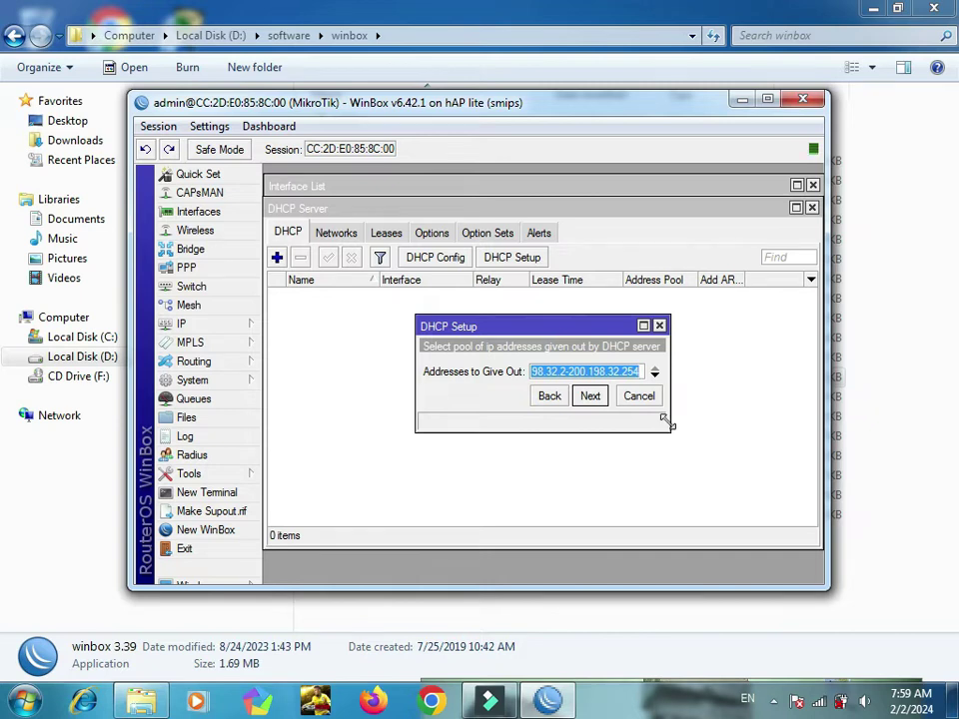
Step: Set the pool to 200.198.32.2-200.198.32.6, keep the 00:10:00 lease, and finish setup
left_click_drag(669, 424, 736, 449)
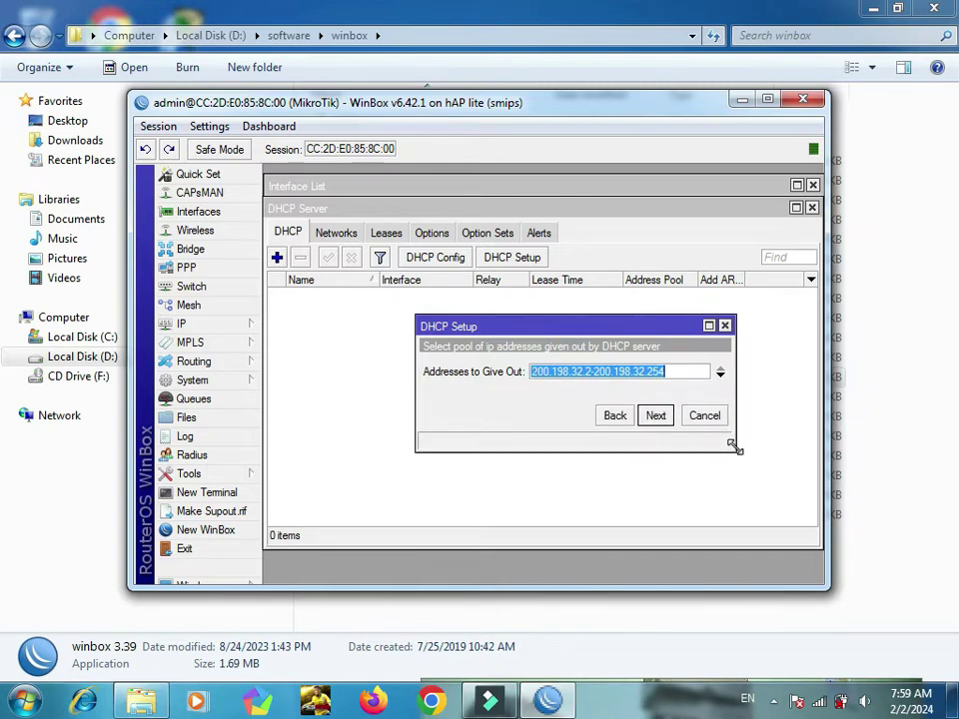
left_click(676, 373)
key("shift+Left")
key("shift+Left")
key("shift+Left")
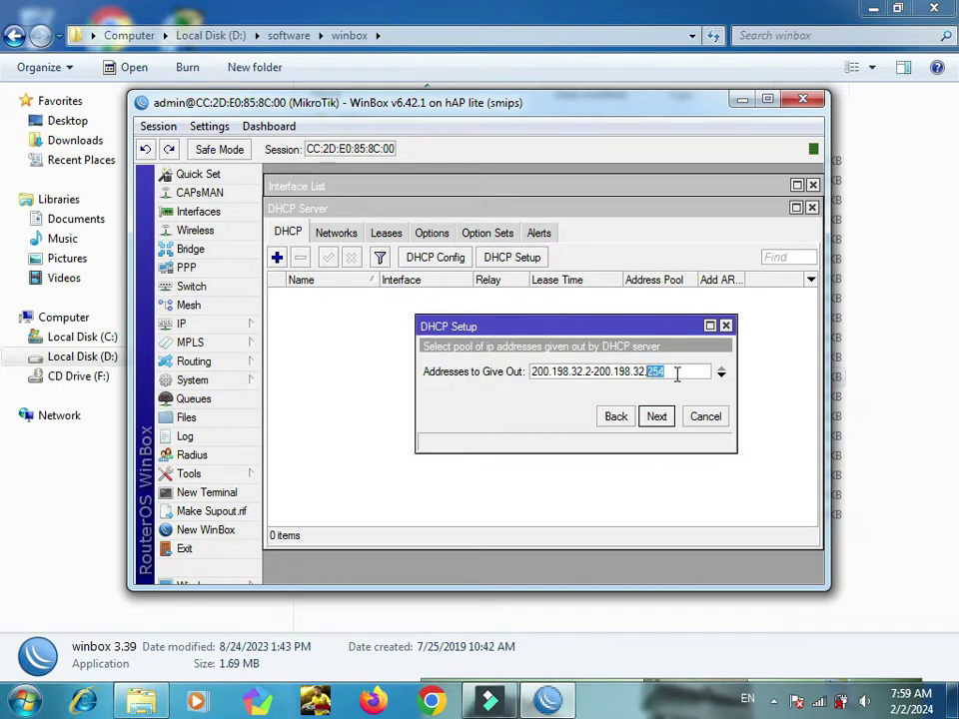
type("6")
left_click(667, 424)
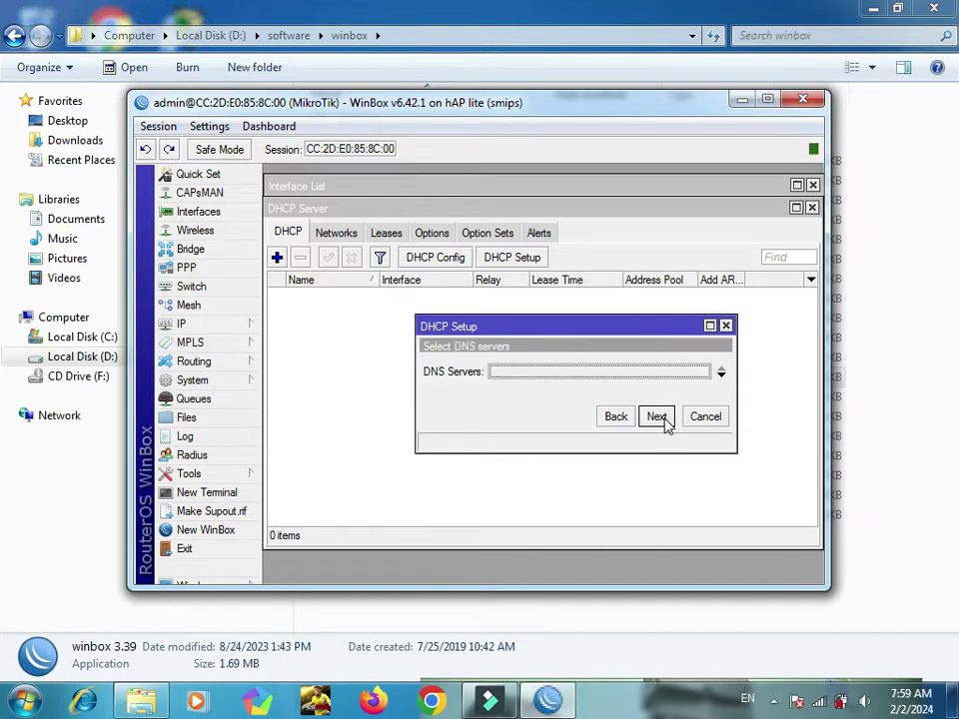
left_click(656, 417)
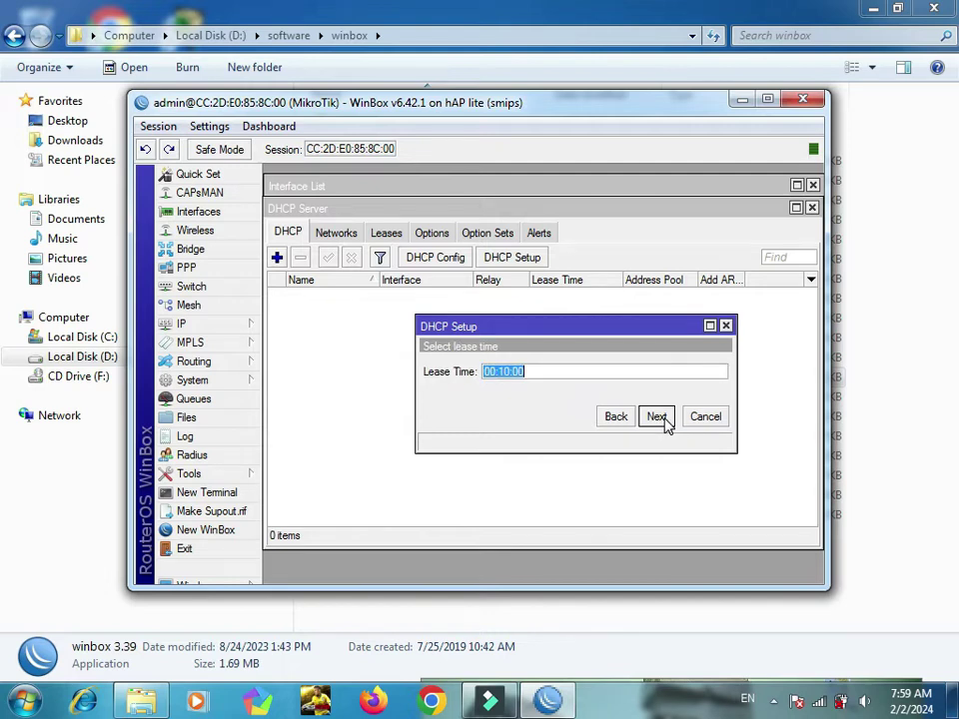
left_click(666, 424)
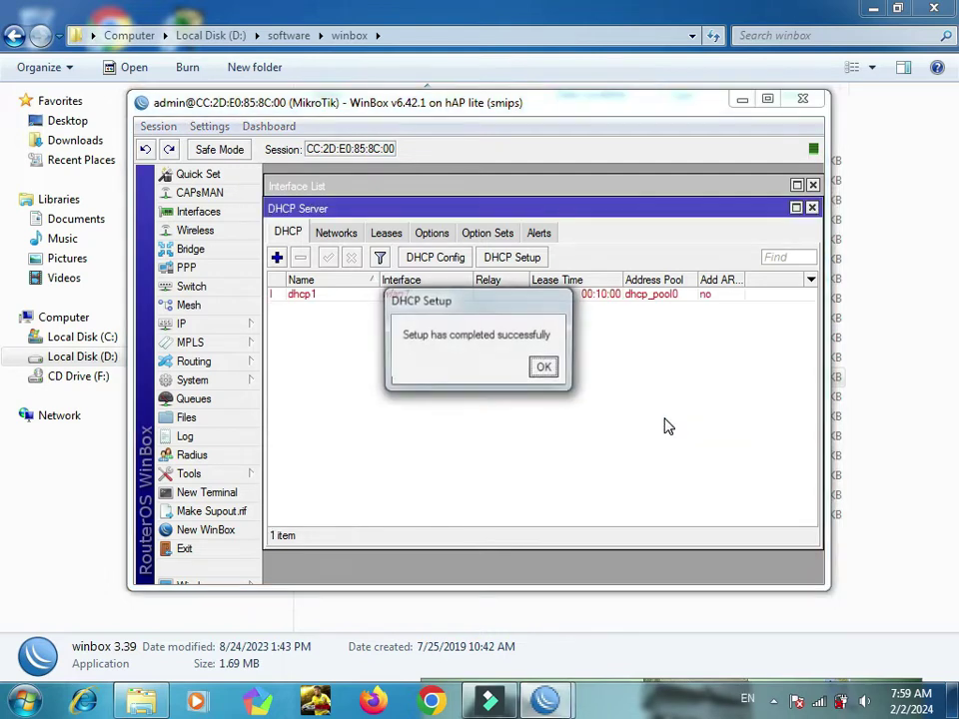
left_click(546, 368)
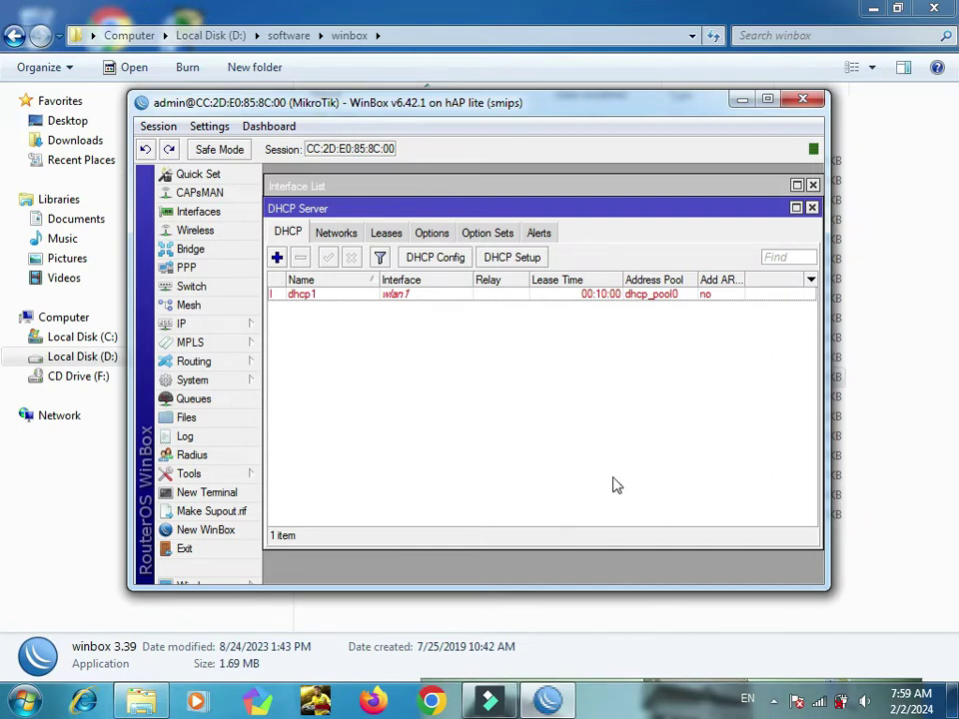
left_click(820, 701)
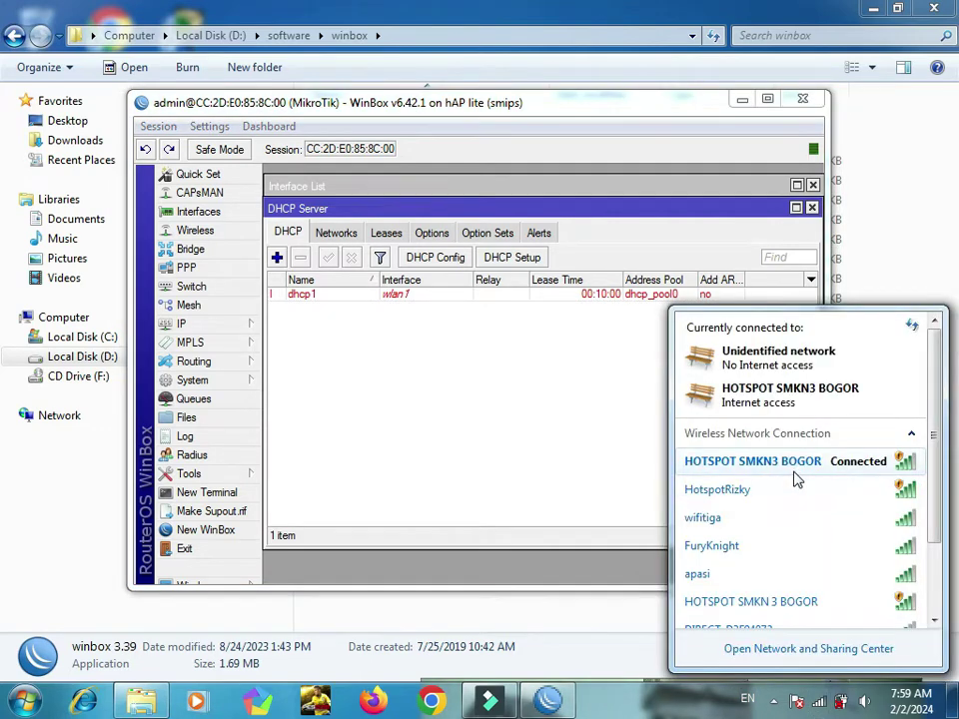
key("Escape")
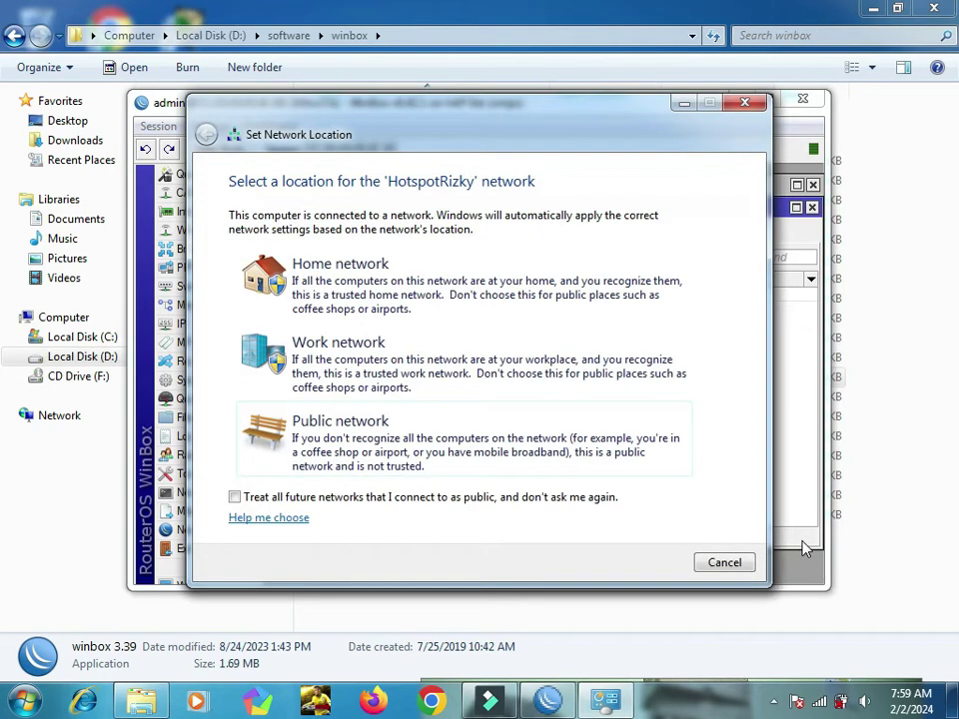
left_click(533, 438)
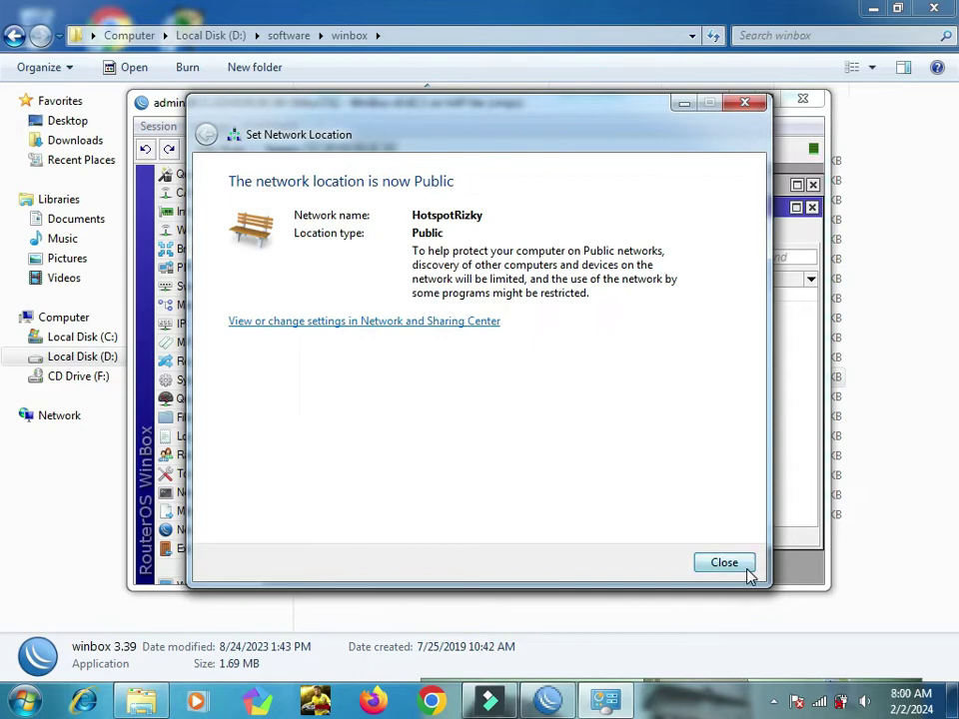
left_click(744, 566)
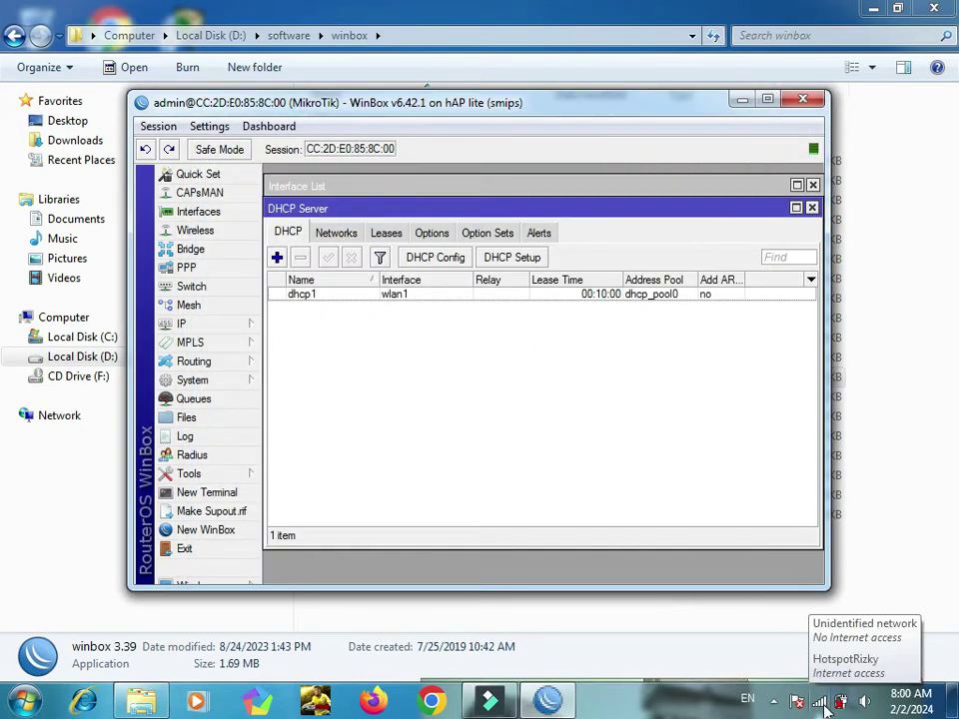
left_click(819, 703)
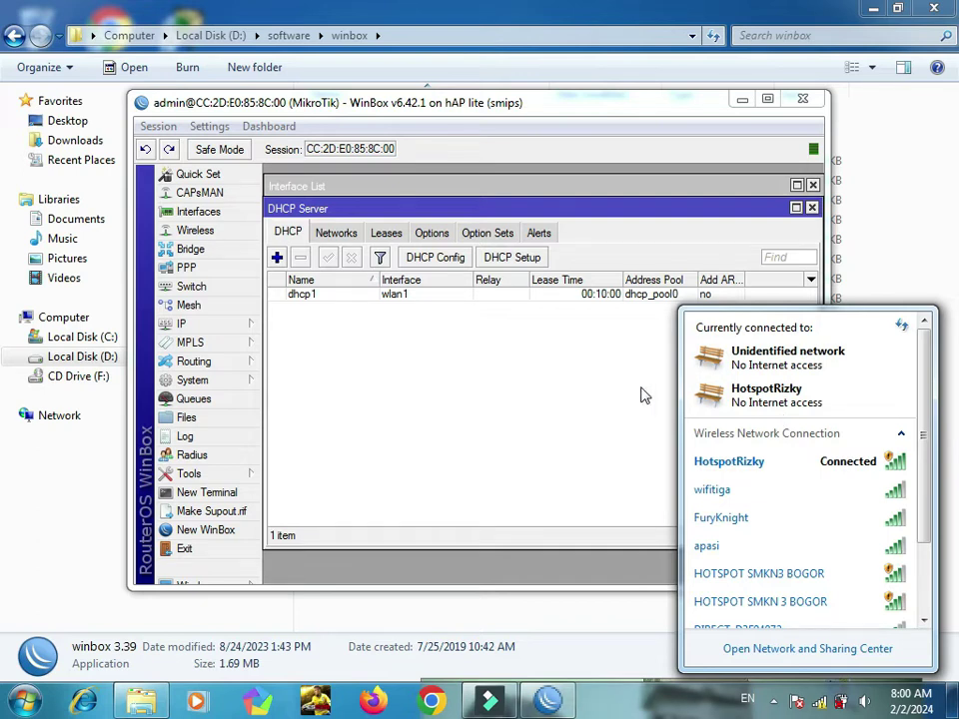
left_click(575, 407)
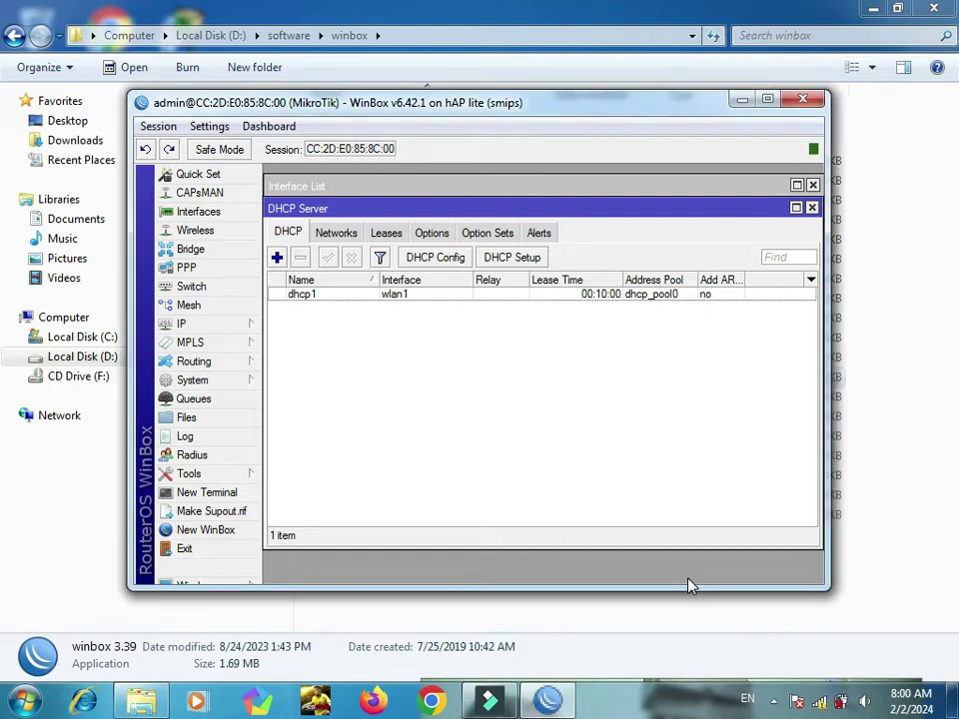
left_click(821, 706)
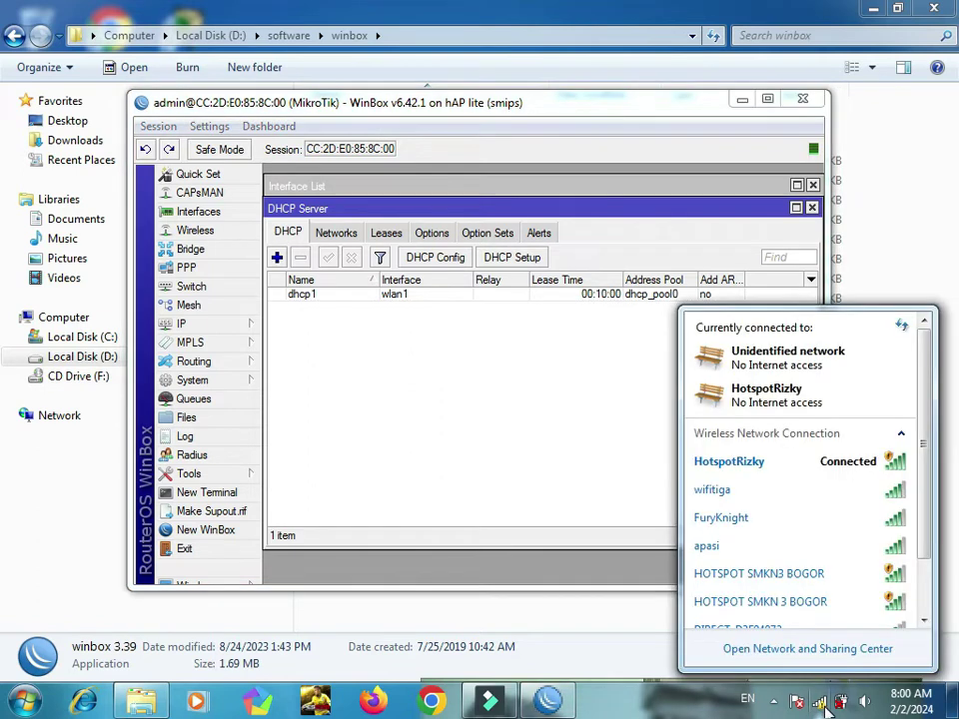
left_click(826, 708)
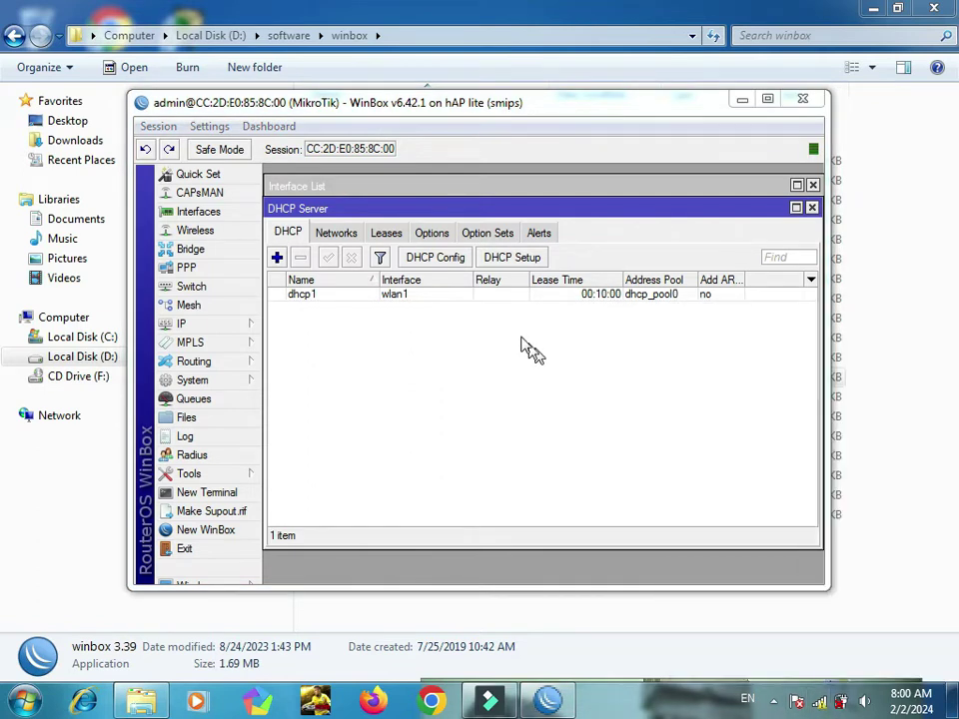
Step: Add a new wireless security profile named profileRizky
left_click(252, 232)
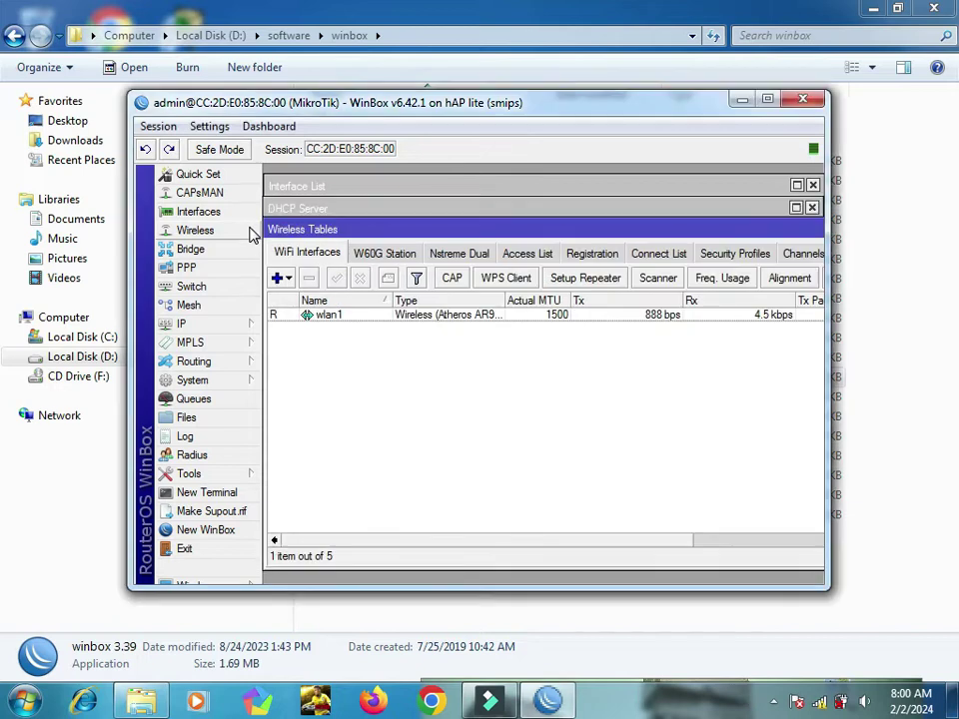
left_click(489, 318)
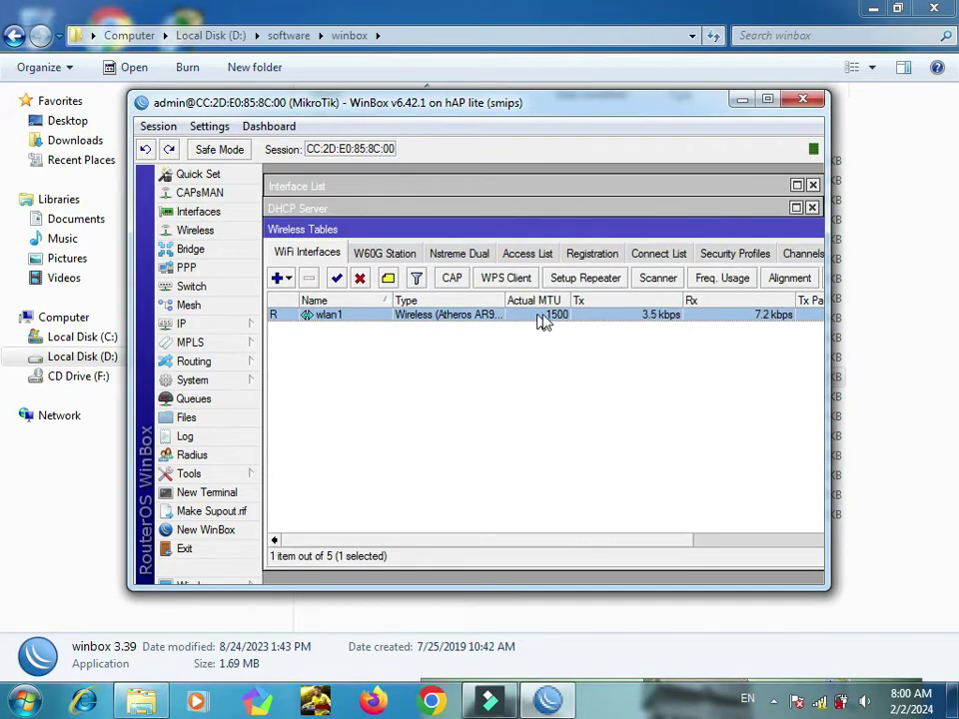
left_click(729, 257)
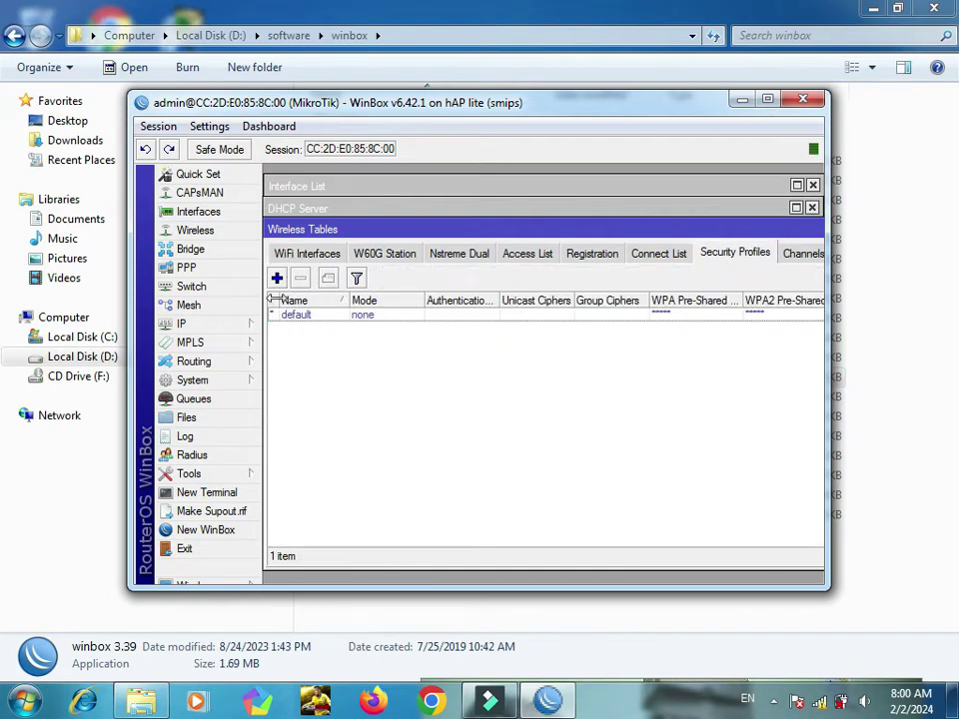
left_click(278, 279)
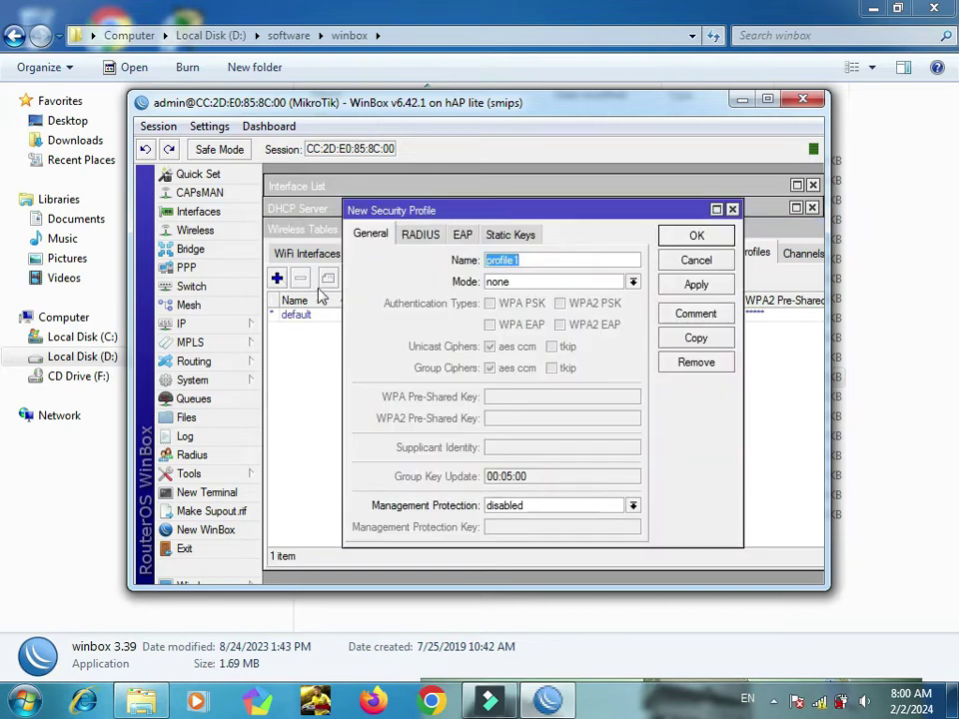
left_click(574, 310)
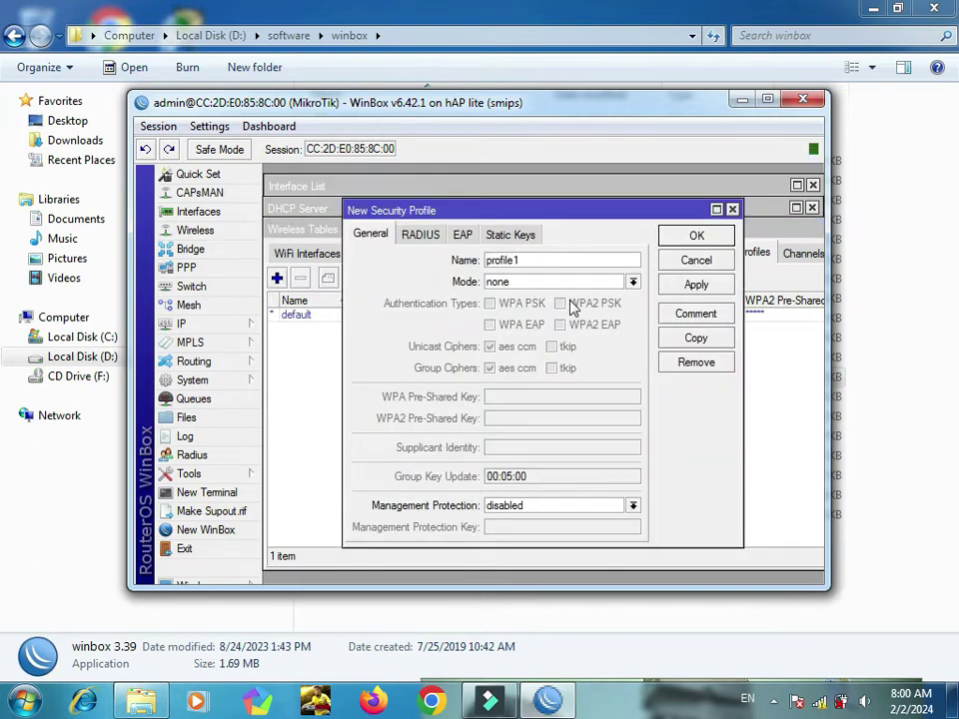
key("BackSpace")
type("Rizky")
Step: Give profileRizky dynamic keys, WPA PSK authentication and a pre-shared key, then save it
left_click(575, 287)
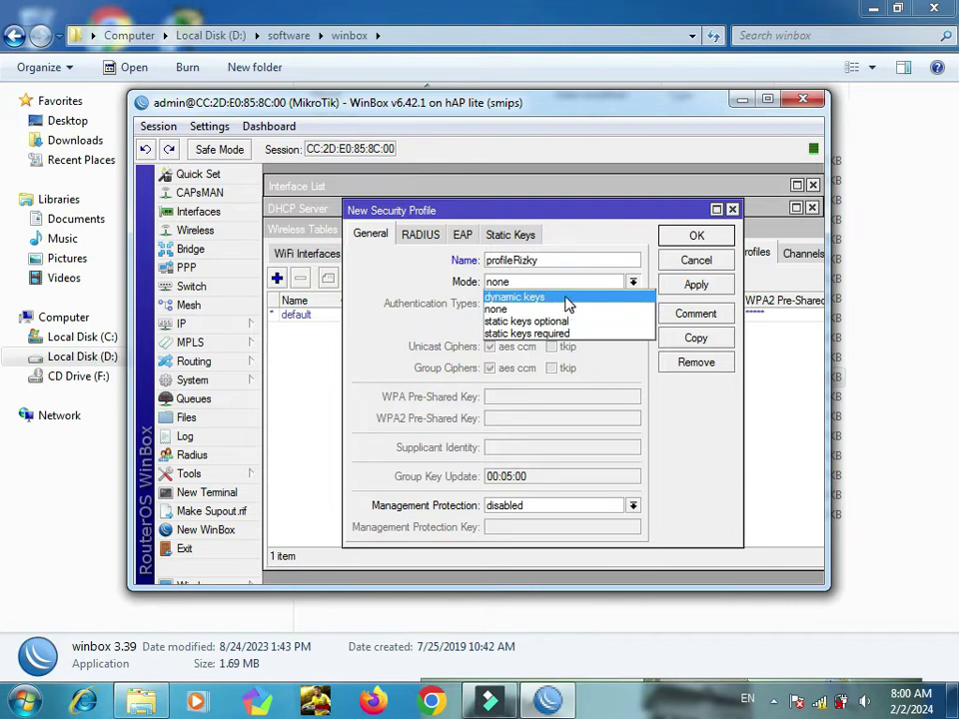
left_click(566, 298)
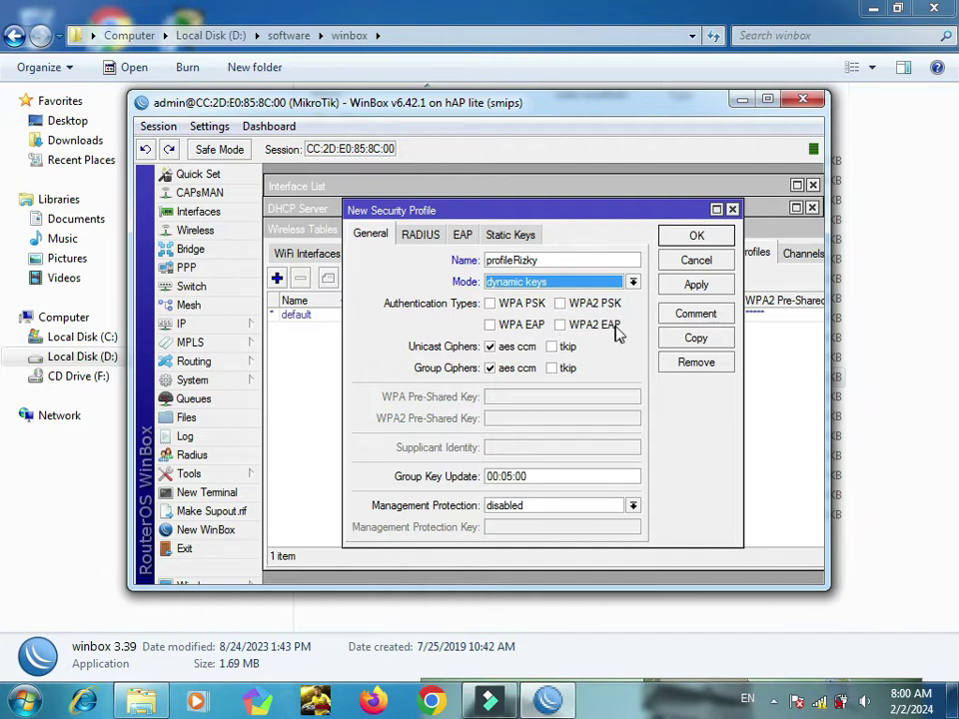
left_click(493, 308)
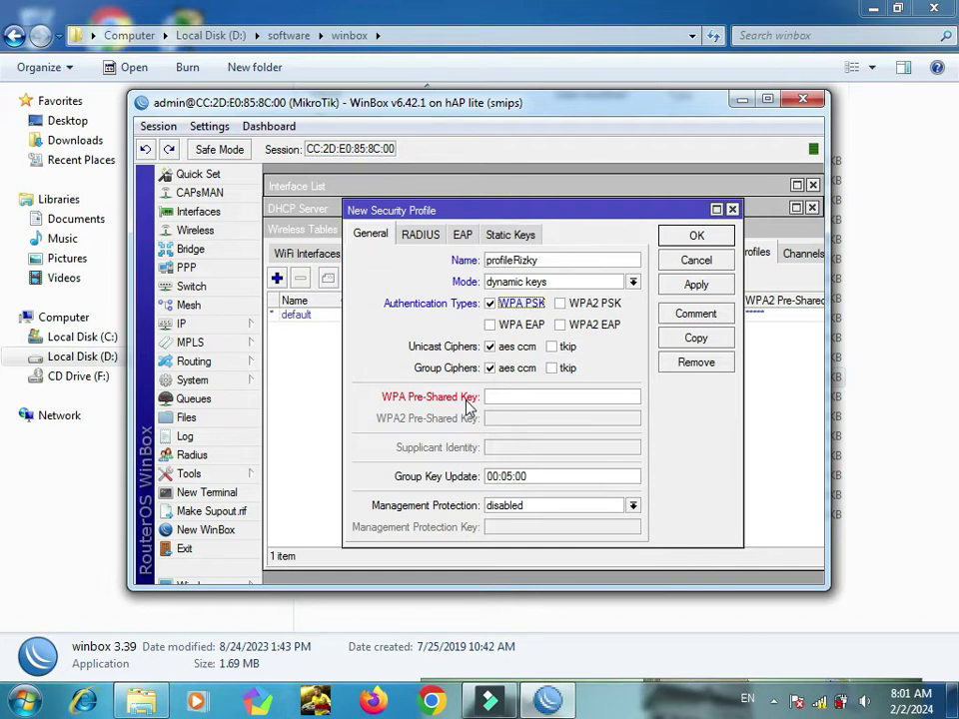
left_click(513, 399)
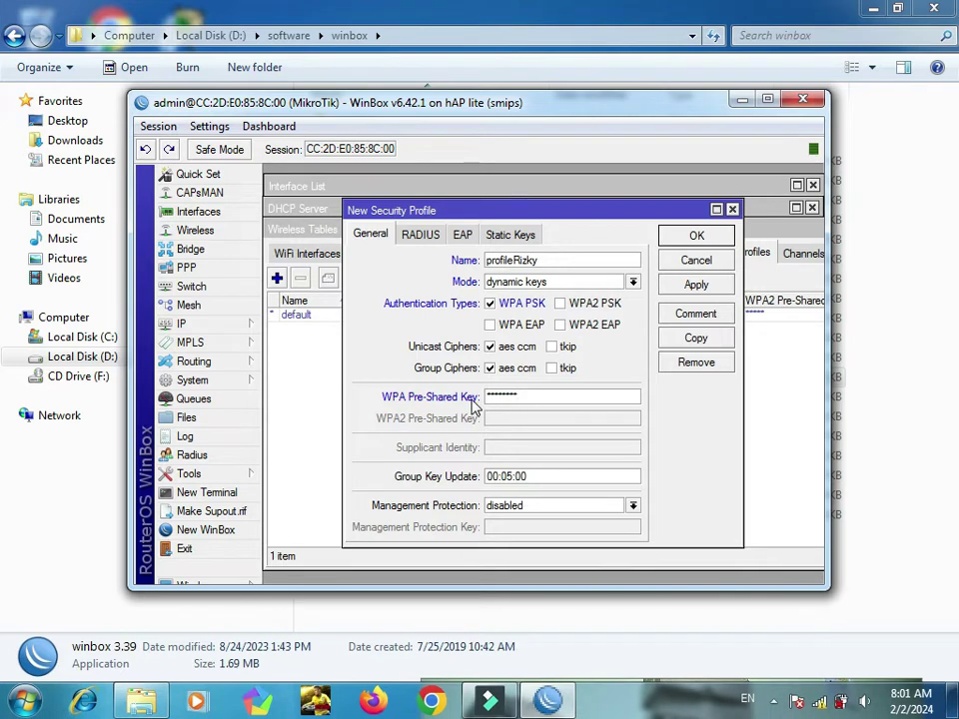
left_click(696, 284)
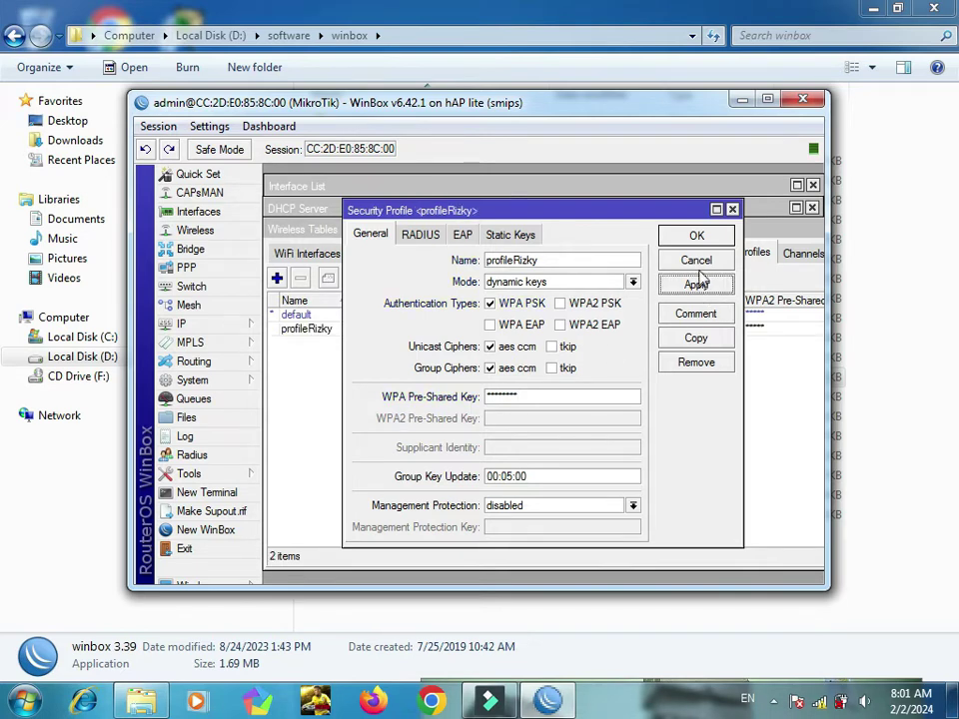
left_click(700, 242)
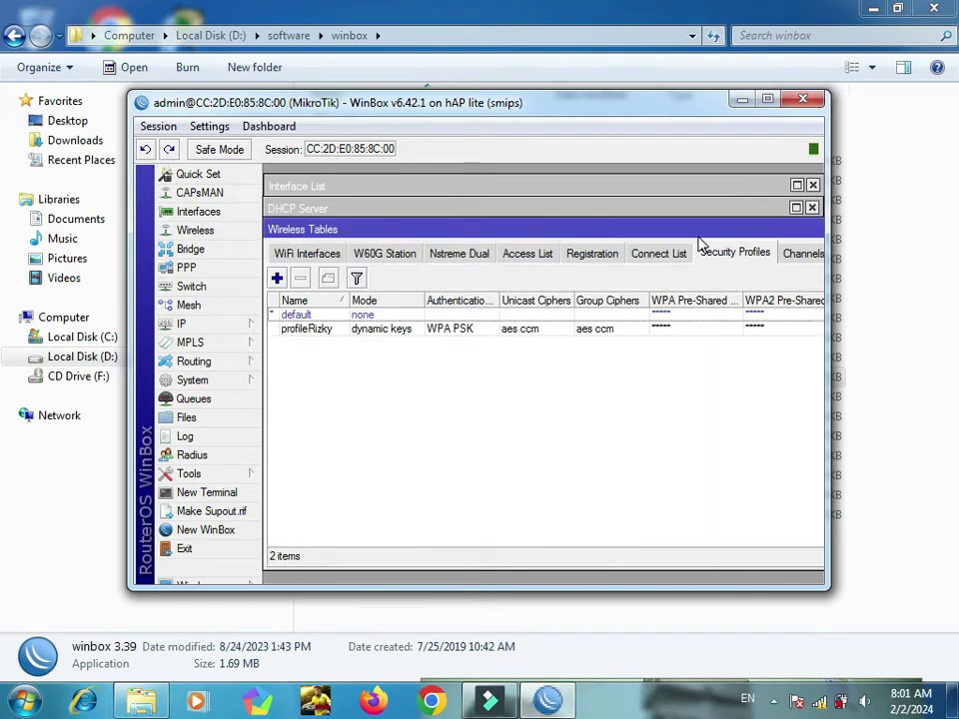
Step: Assign profileRizky as wlan1's security profile and apply it
left_click(315, 255)
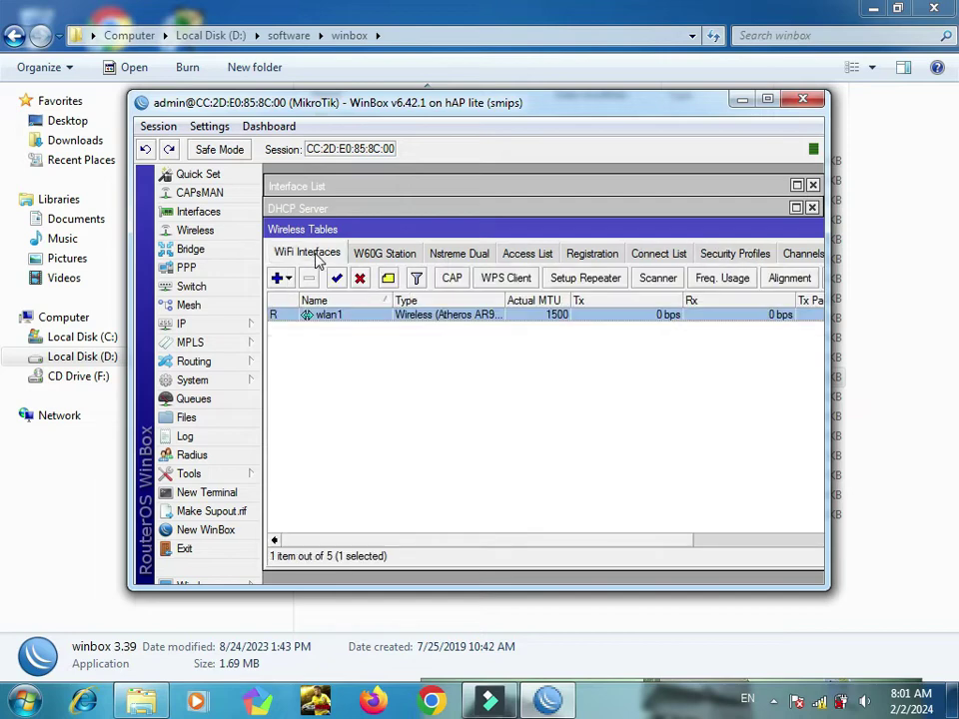
double_click(330, 315)
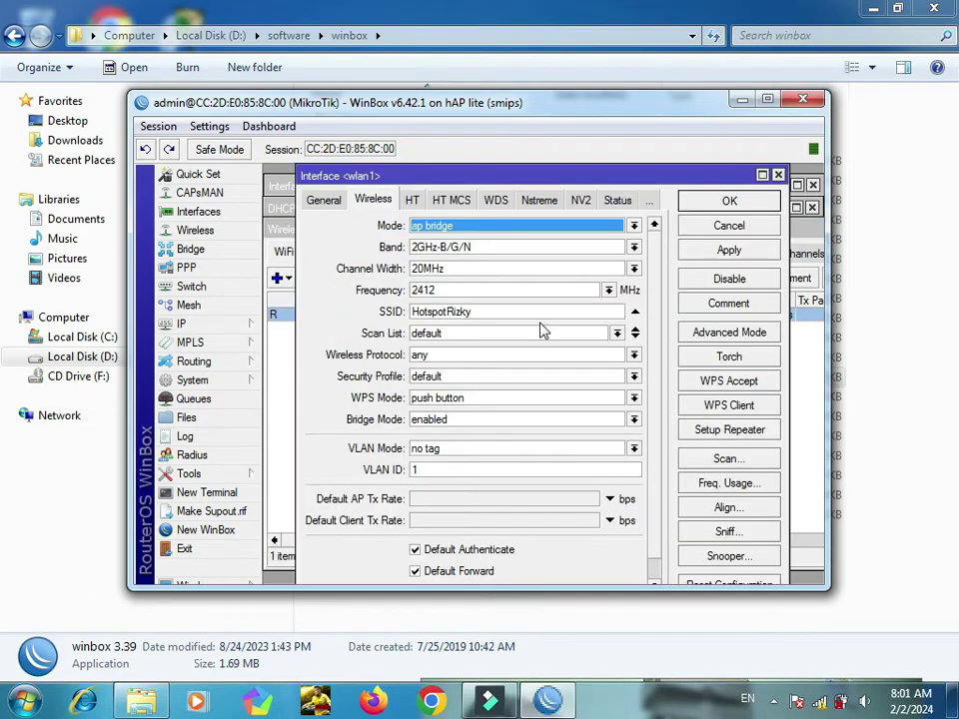
left_click(471, 381)
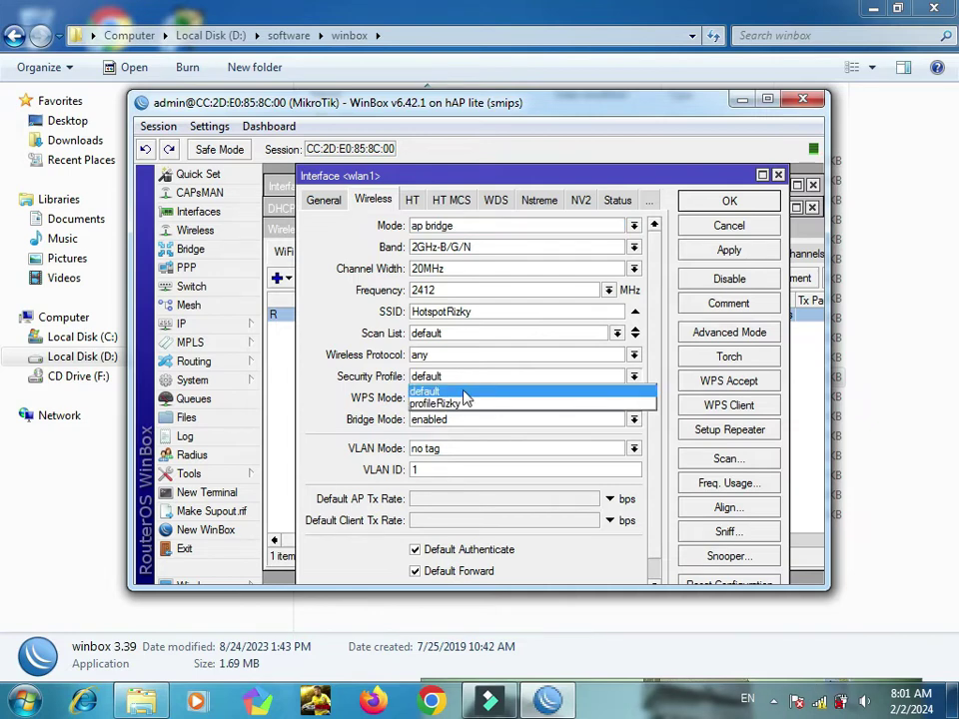
left_click(460, 405)
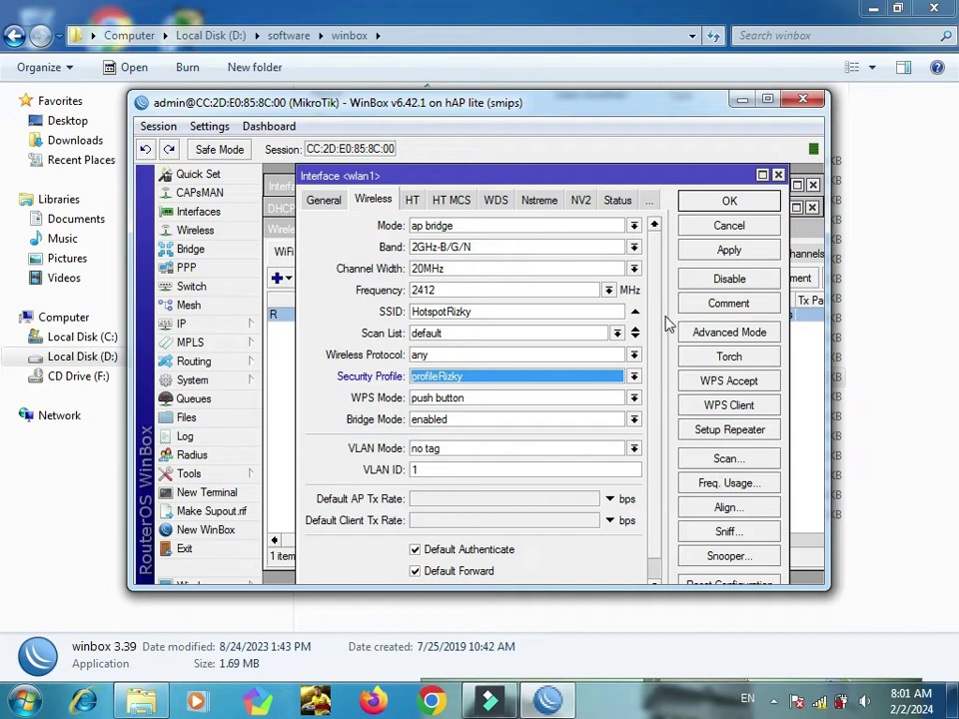
left_click(732, 254)
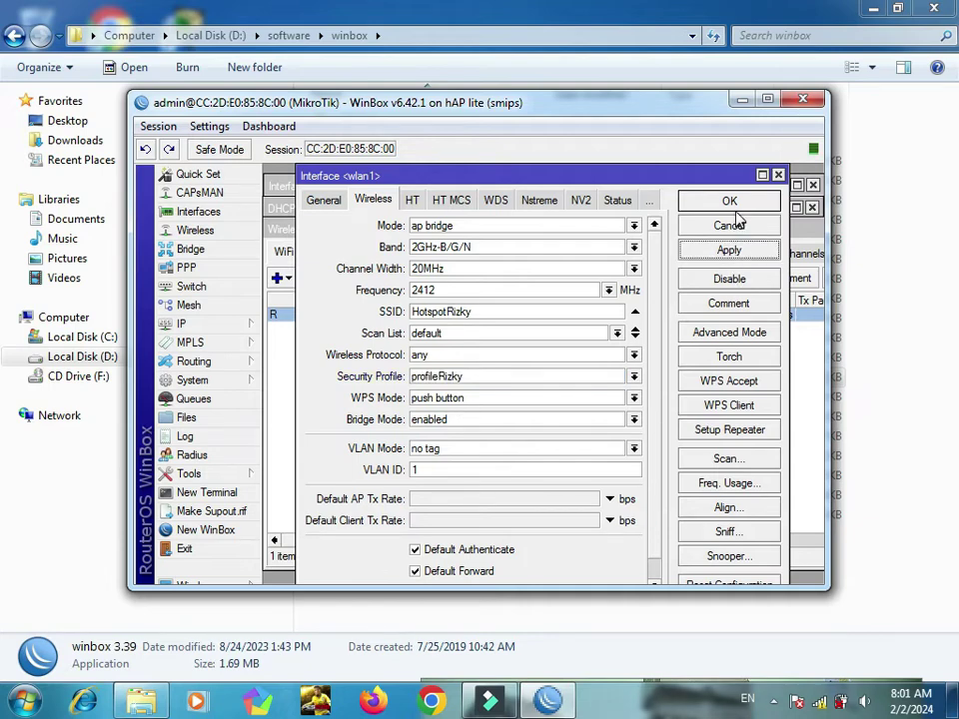
left_click(730, 203)
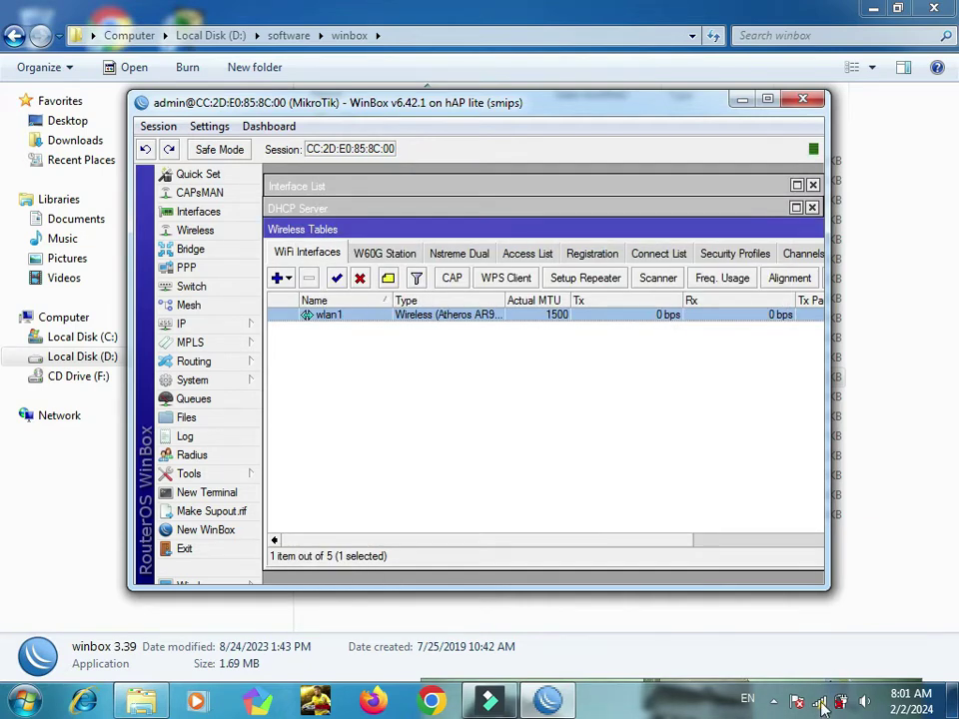
Step: Connect the laptop to HotspotRizky using its security key, then check the connection status
left_click(820, 702)
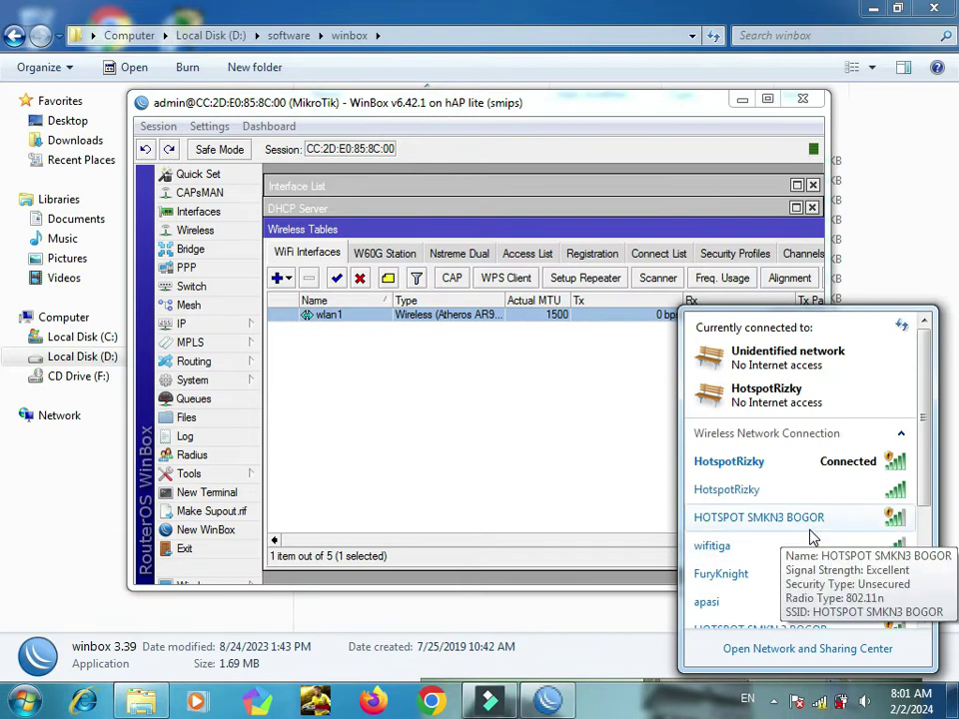
double_click(809, 529)
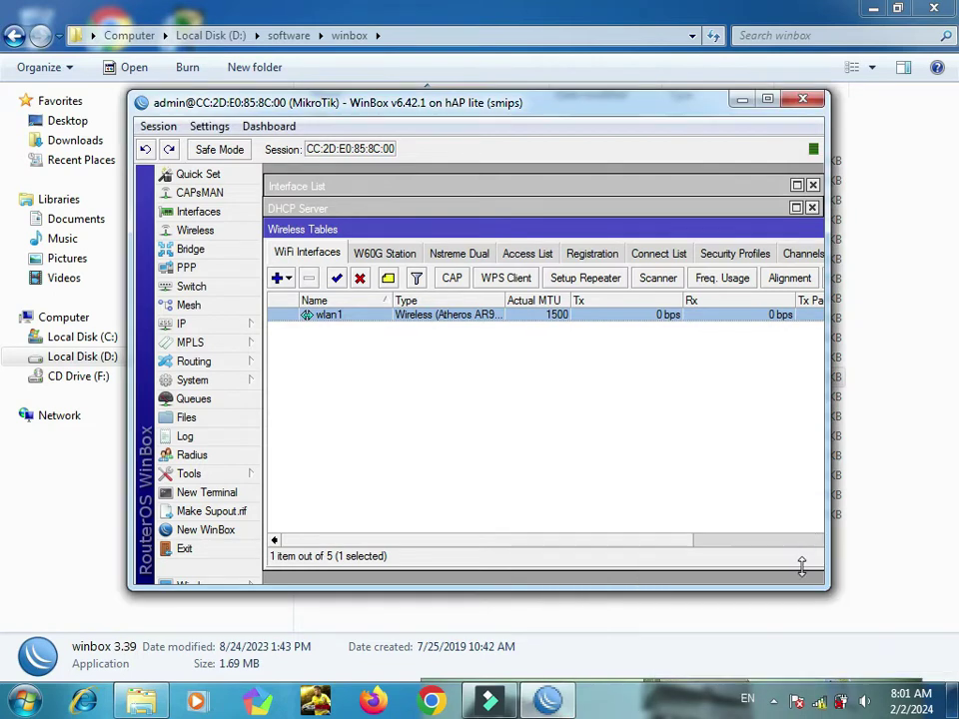
left_click(819, 705)
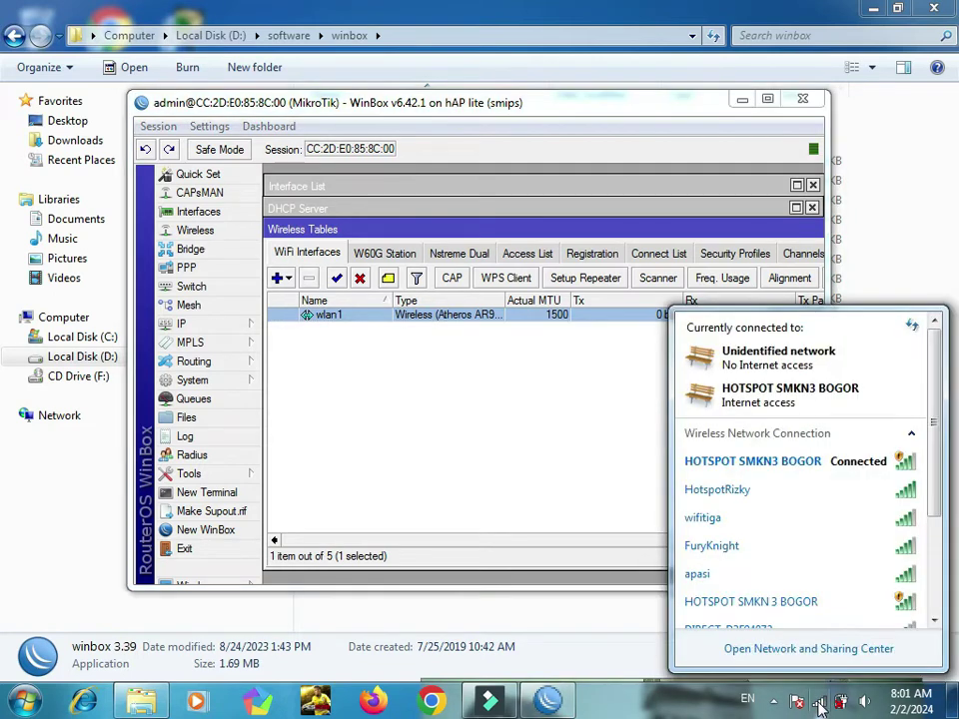
left_click(776, 507)
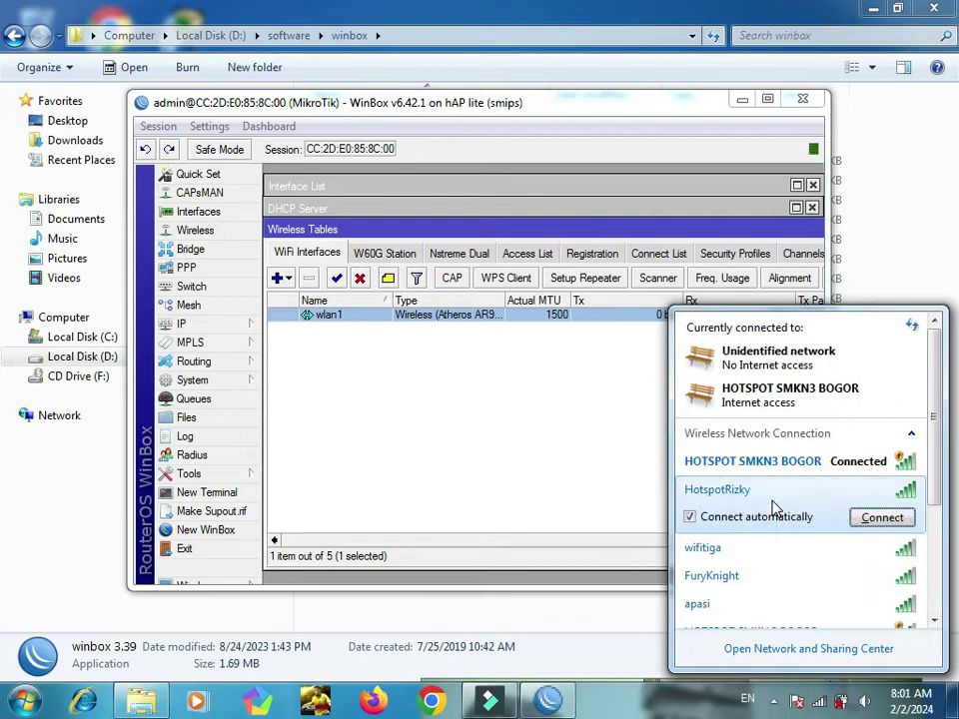
left_click(881, 518)
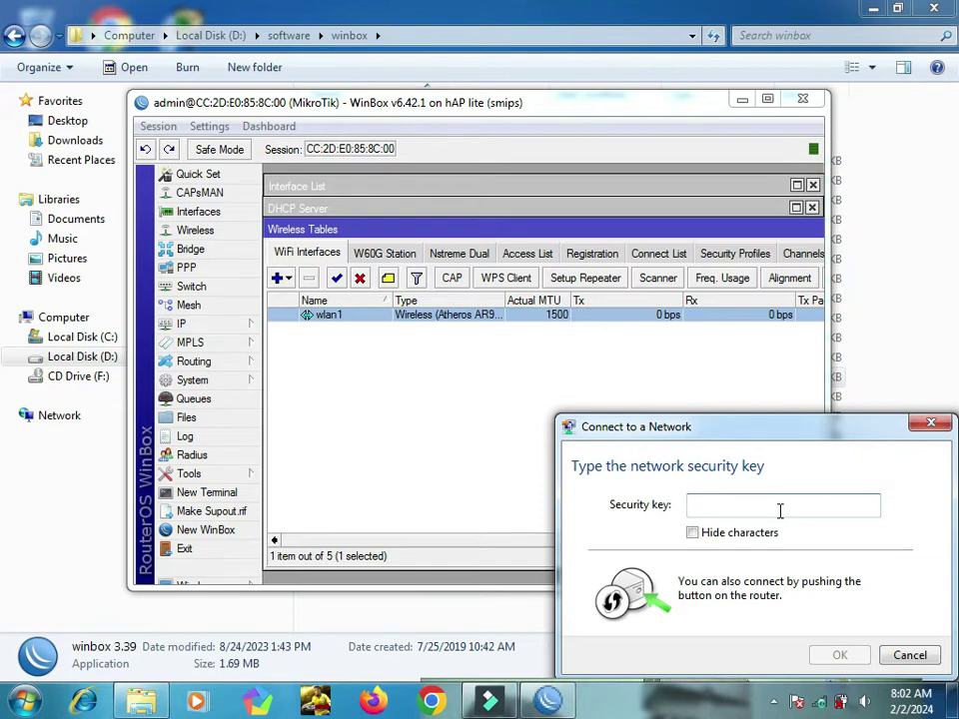
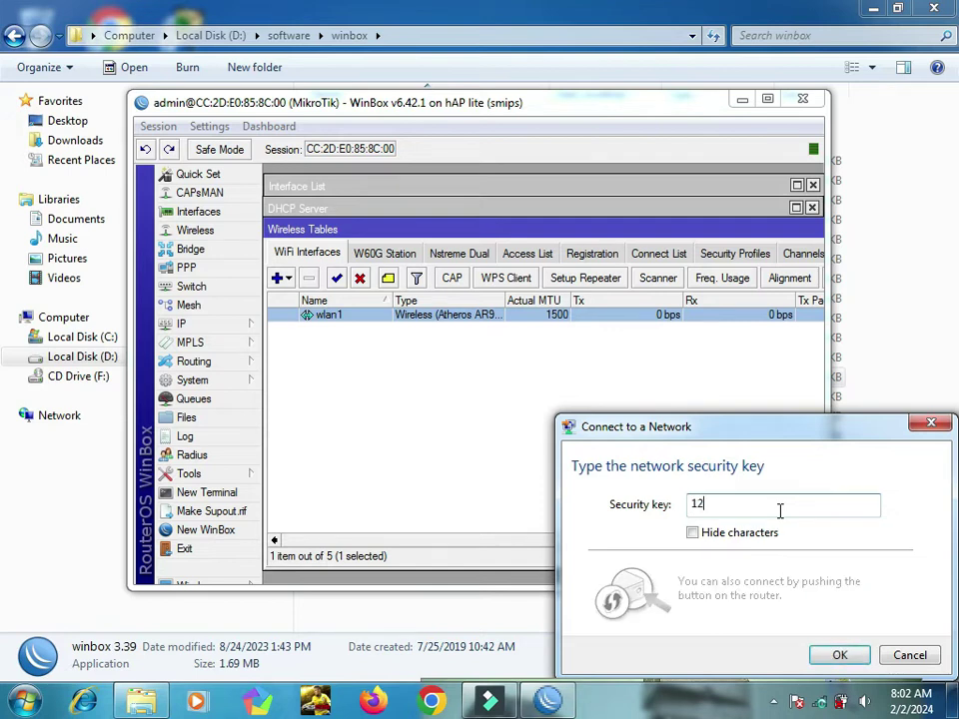
left_click(840, 657)
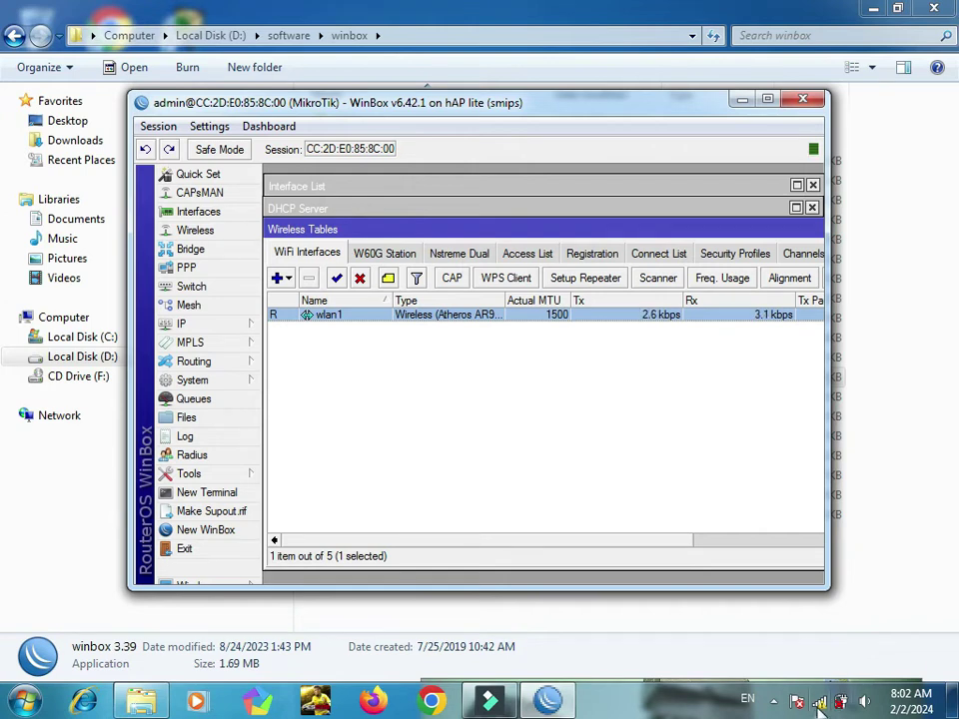
left_click(819, 702)
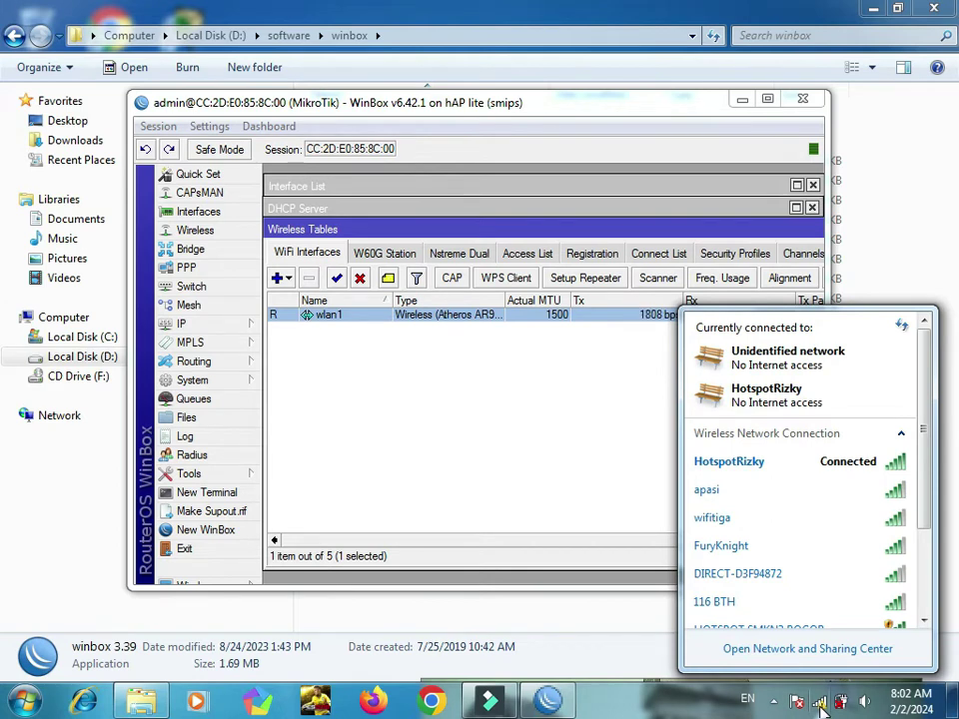
left_click(507, 433)
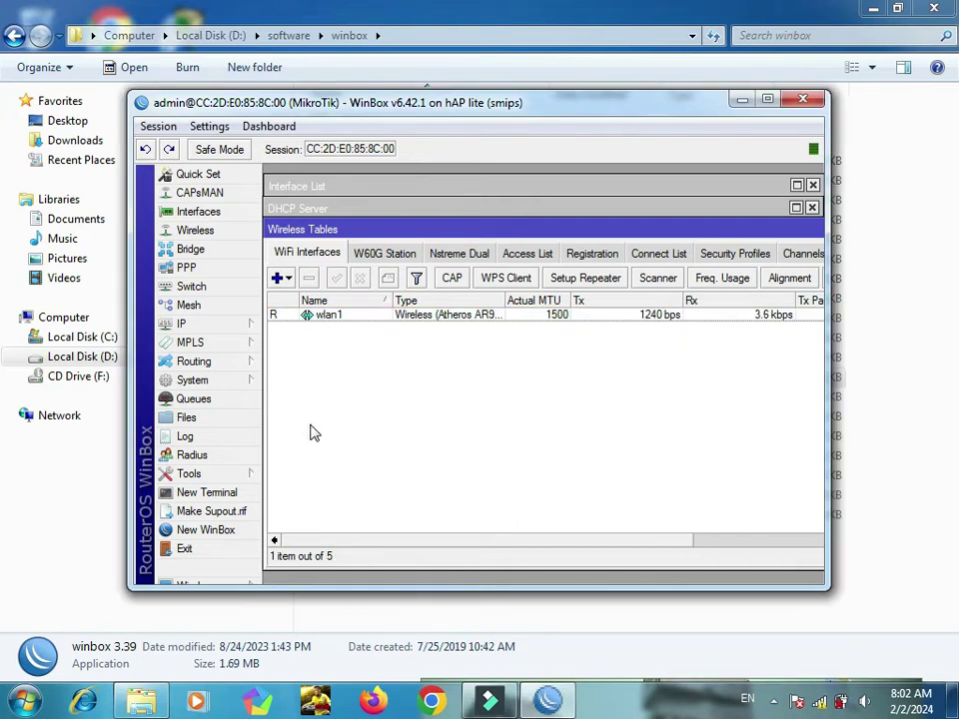
Step: Run Hotspot Setup on wlan1, accepting the address, pool, no certificate, no SMTP and DNS servers
left_click(231, 331)
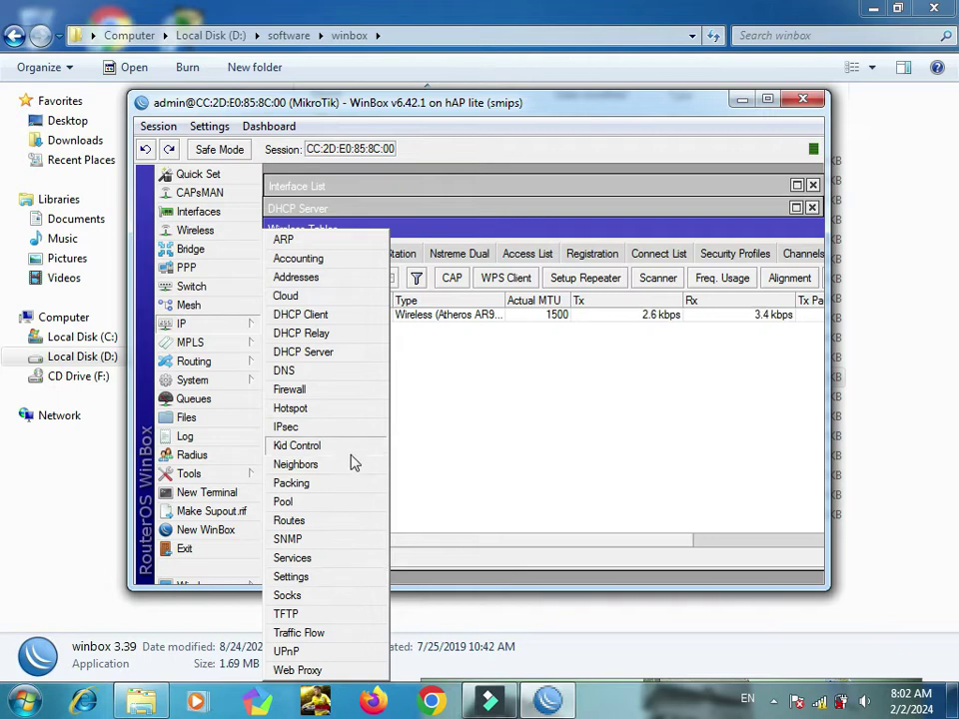
left_click(319, 411)
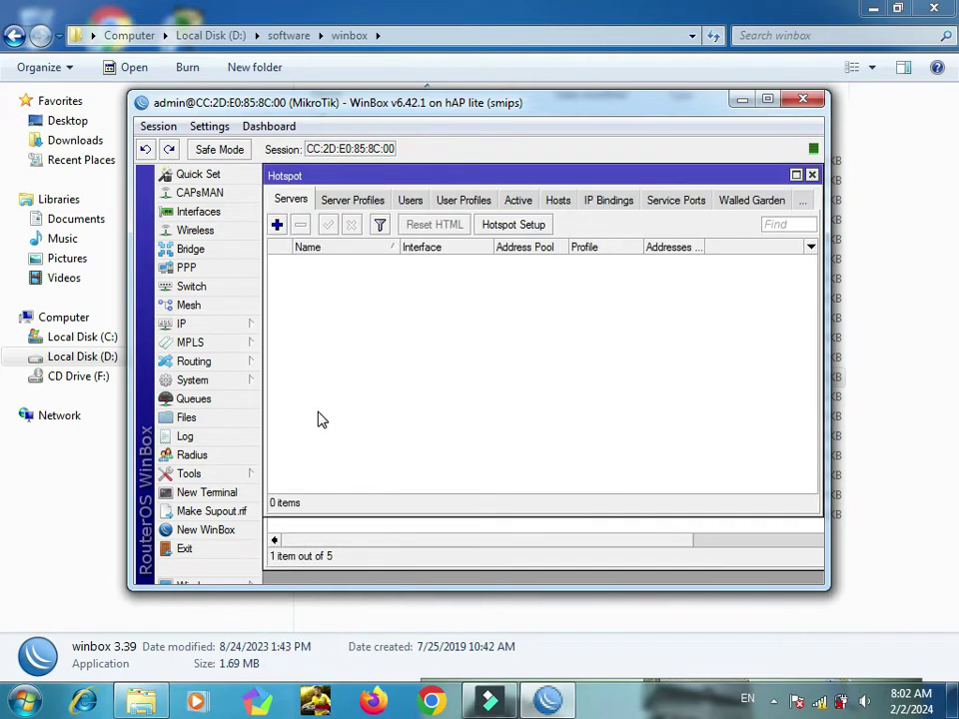
left_click(532, 226)
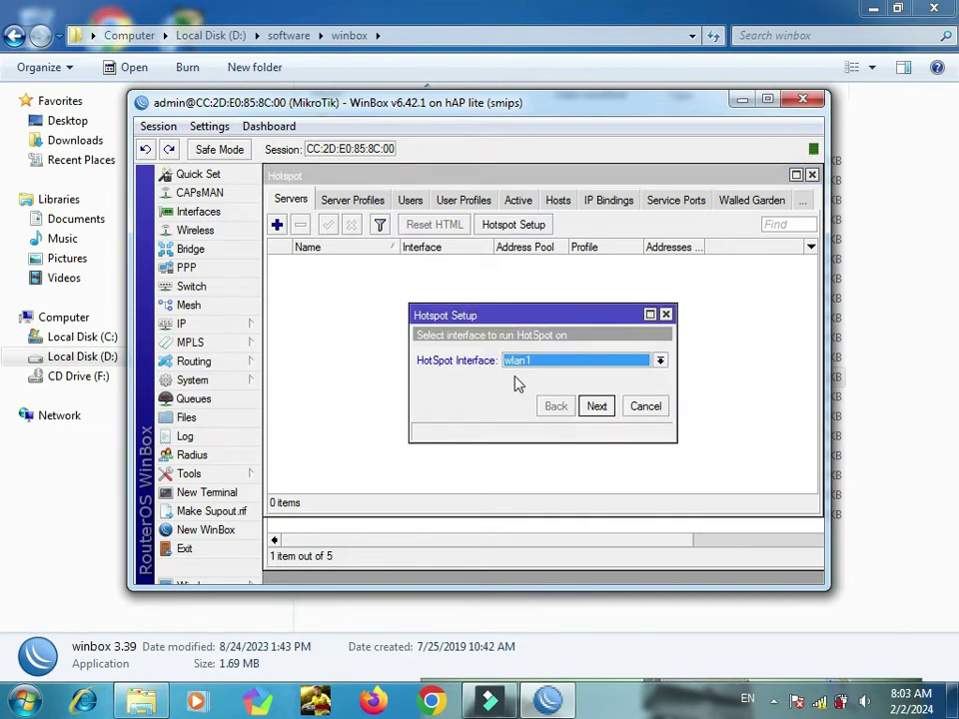
left_click(597, 408)
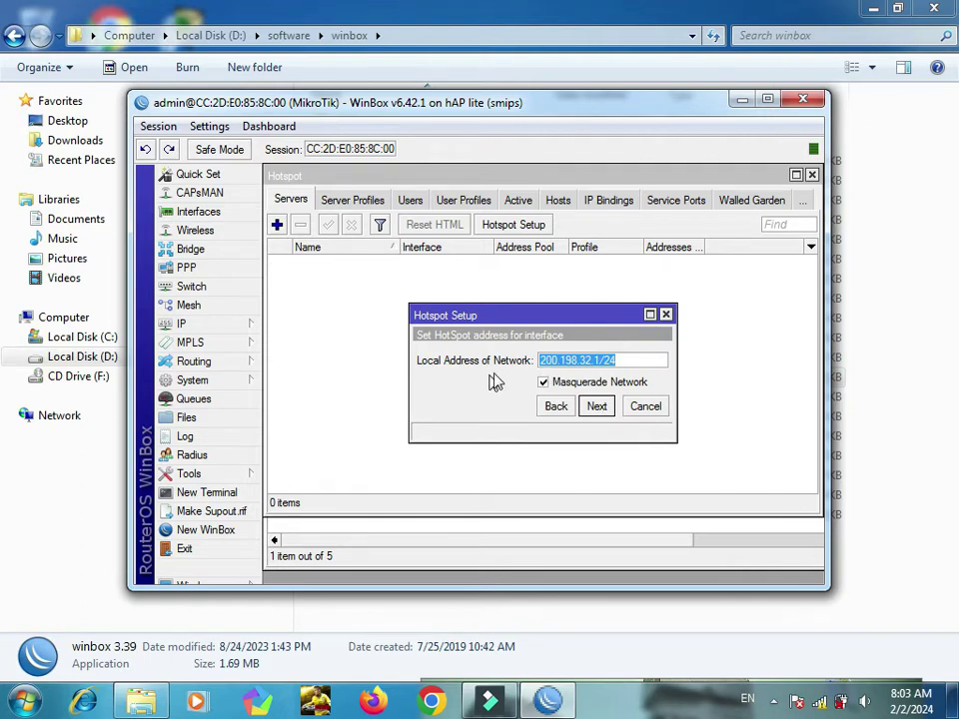
left_click(595, 407)
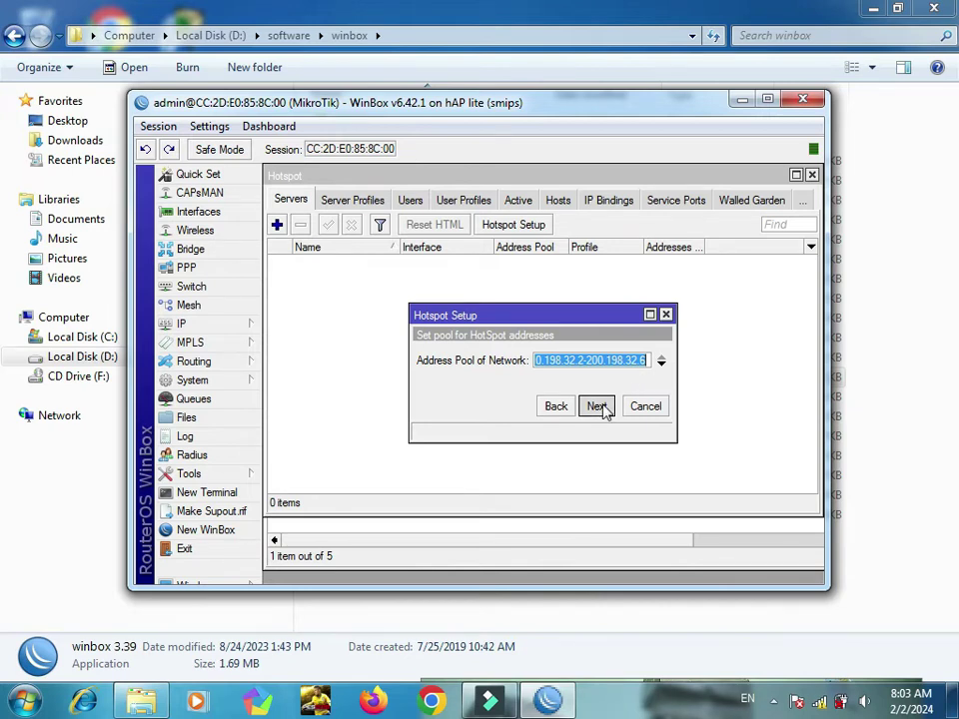
left_click(603, 409)
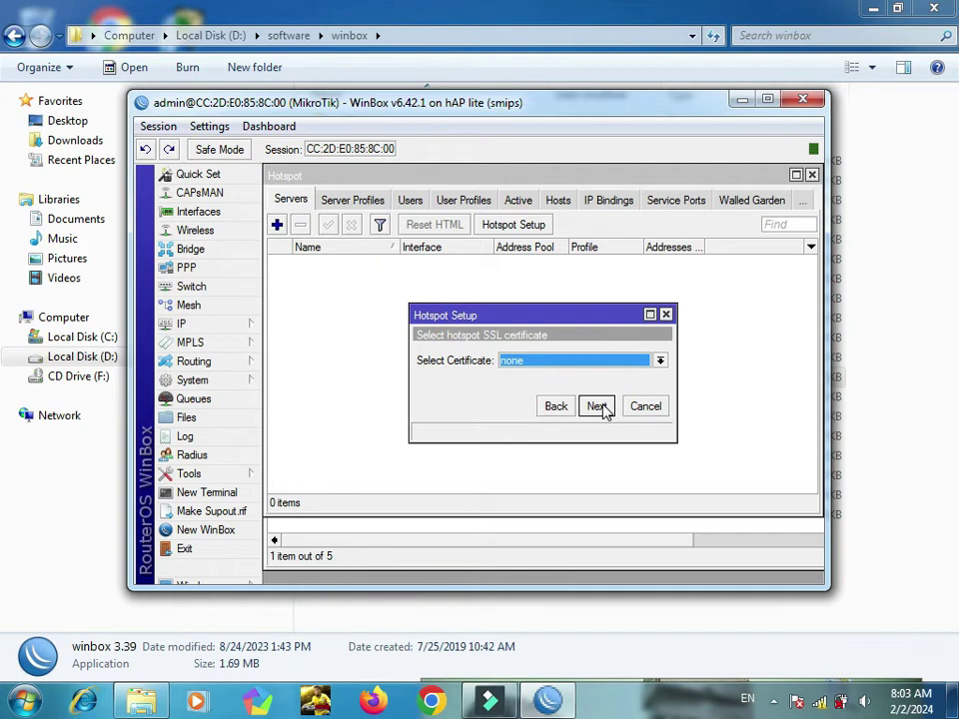
left_click(597, 406)
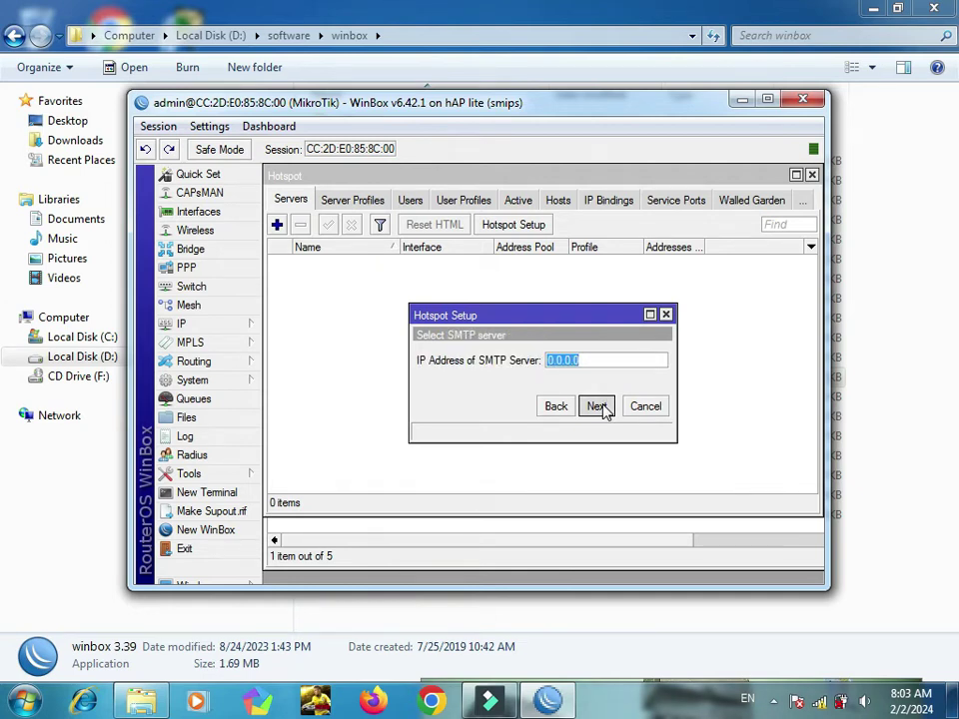
left_click(597, 407)
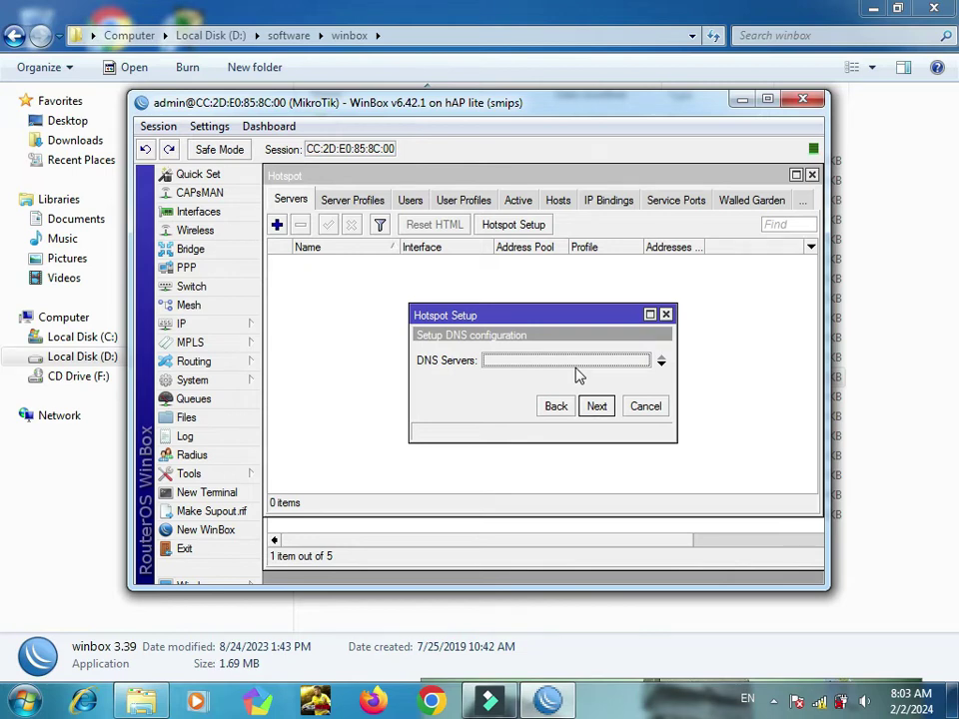
left_click(602, 409)
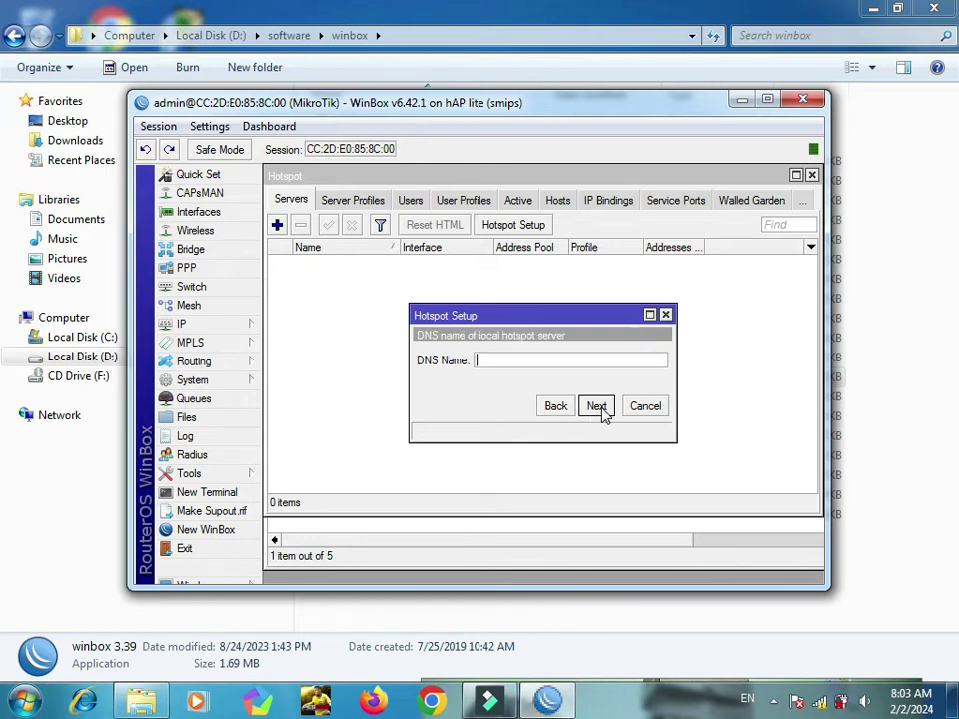
left_click(537, 365)
type("www")
type(".ri")
type("zky")
type("b")
type("ogor")
type("jong.")
type("com")
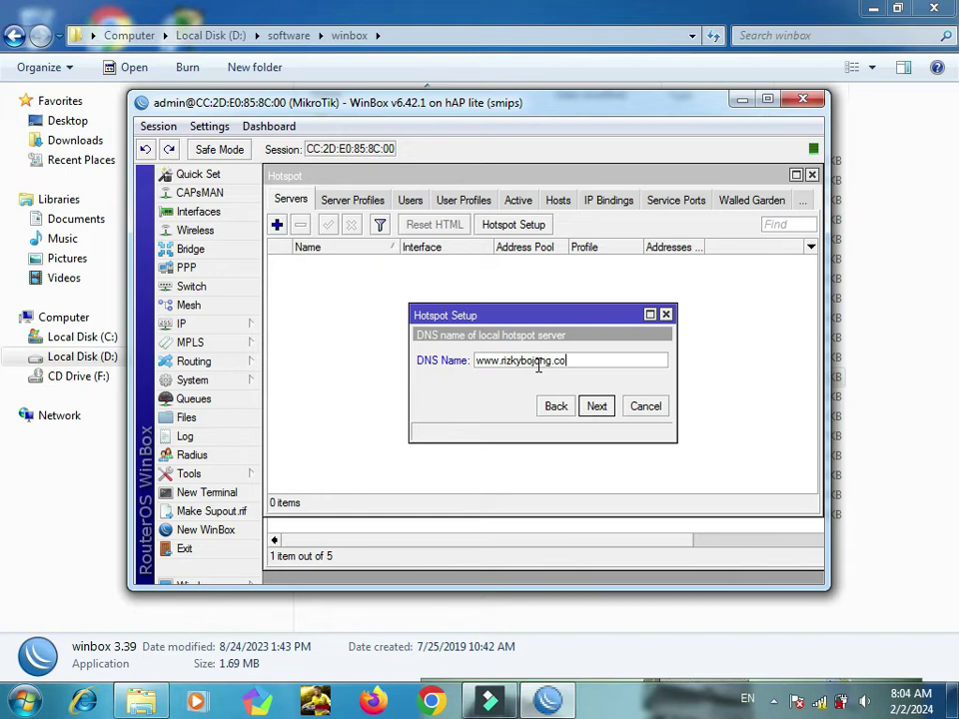
left_click(596, 407)
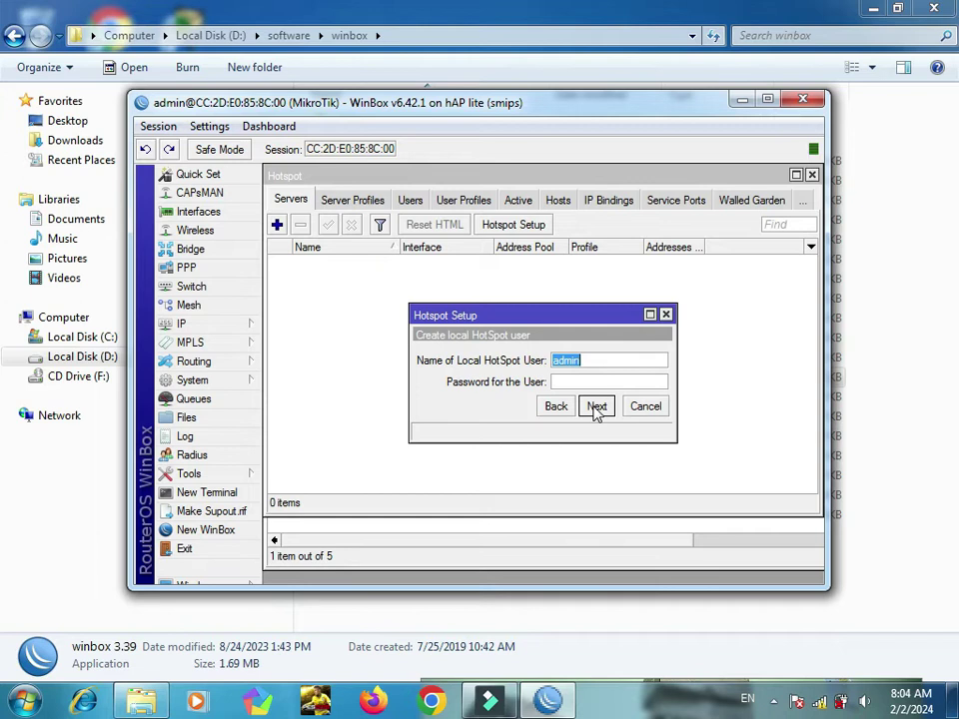
key("Home")
key("shift+Right")
left_click(596, 408)
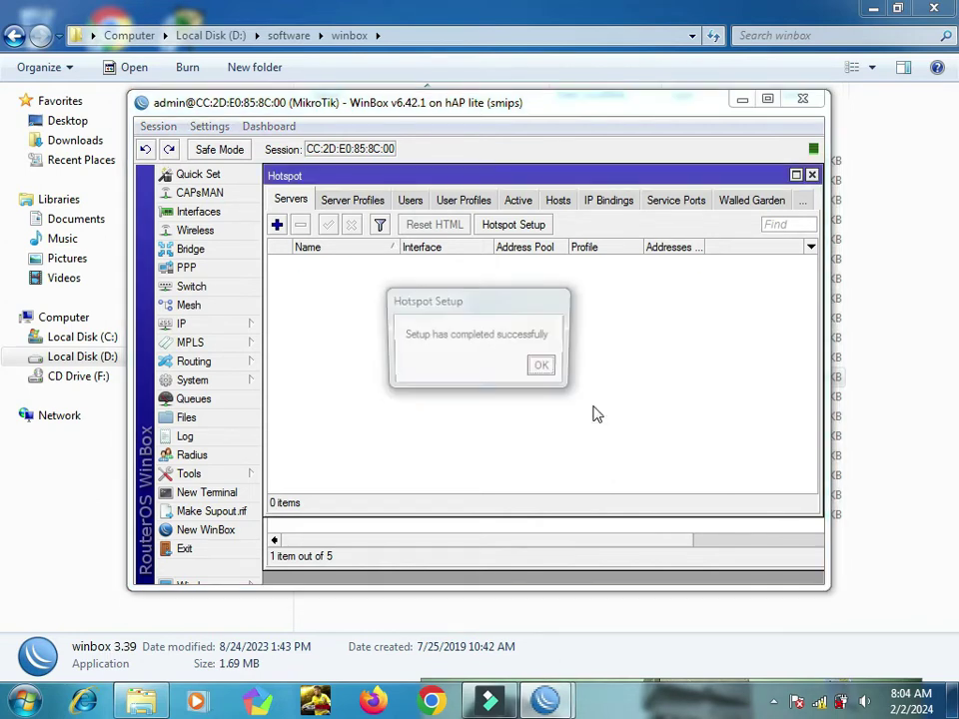
Step: Dismiss the setup notice and try joining the HOTSPOT SMKN3 BOGOR and apasi networks, abandoning both
left_click(545, 368)
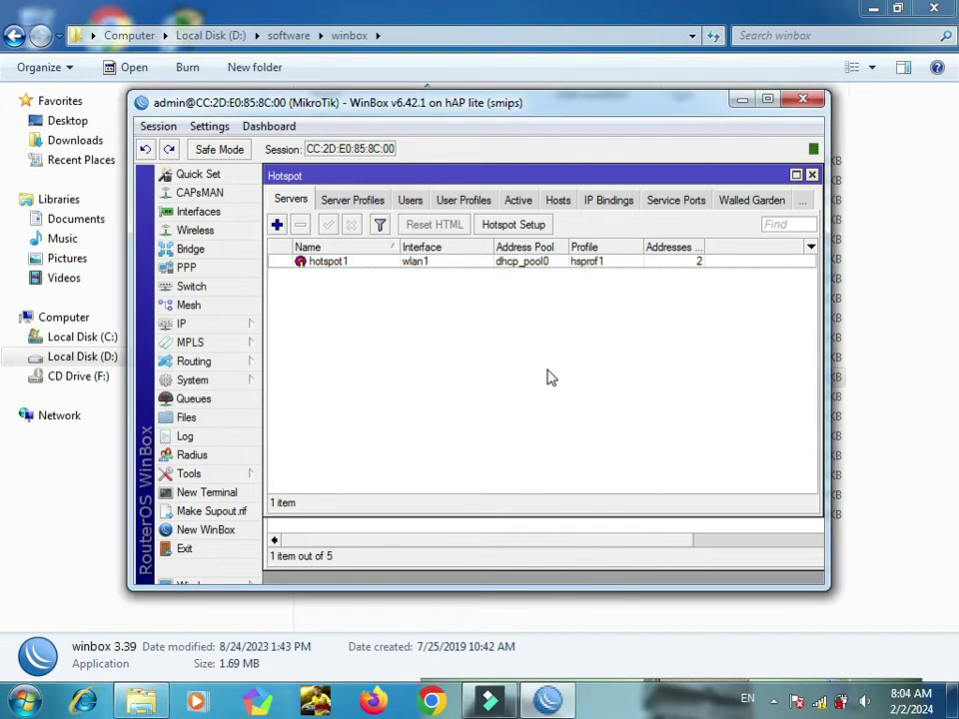
left_click(819, 701)
left_click(805, 491)
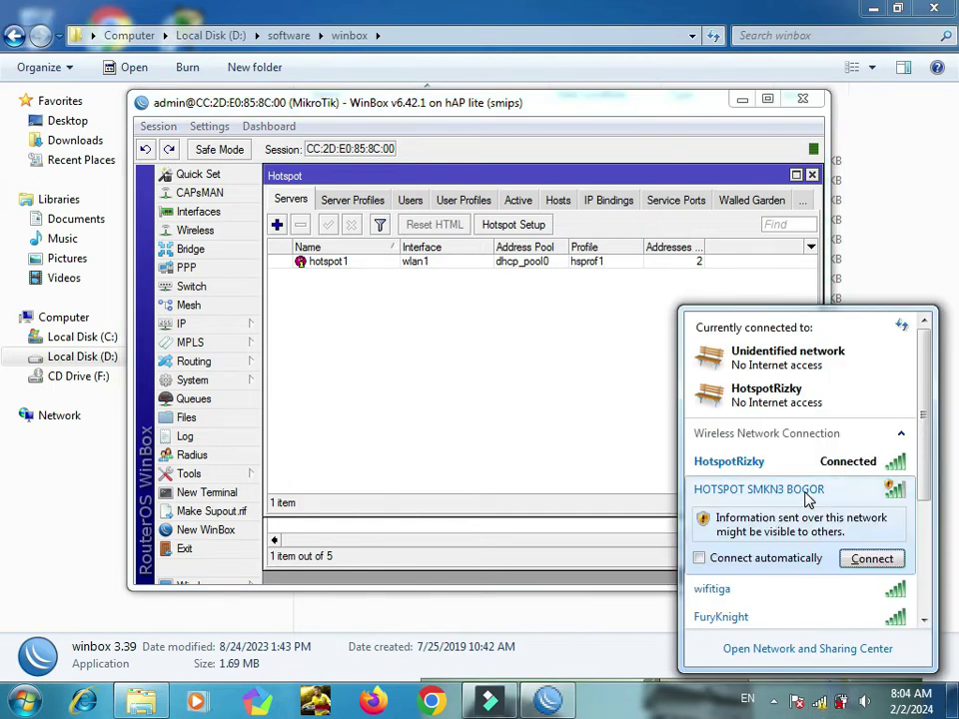
left_click(871, 559)
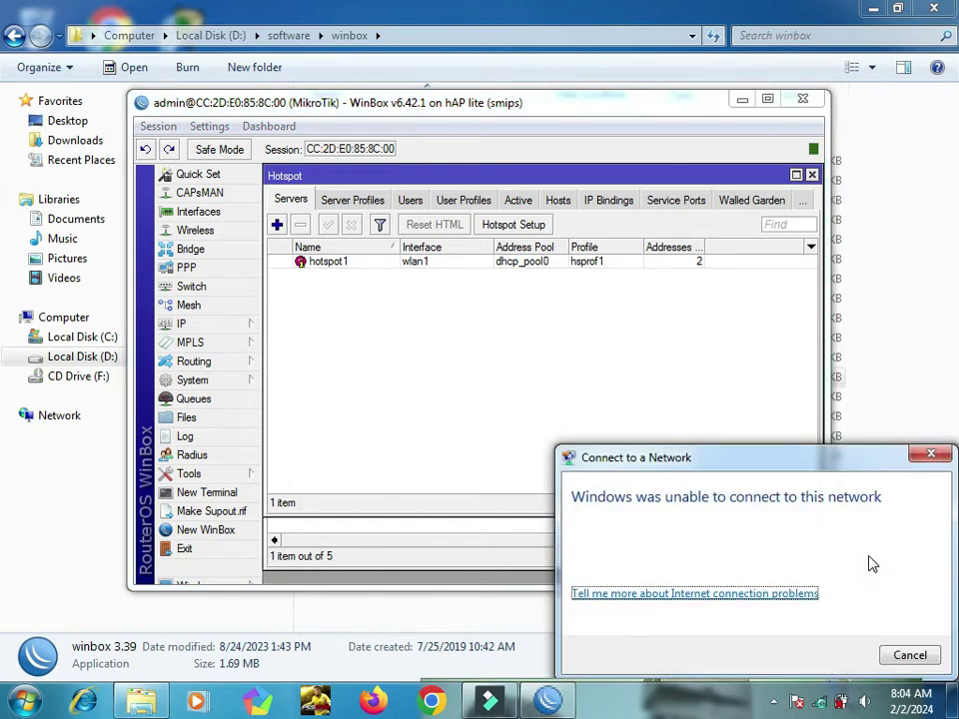
left_click(910, 657)
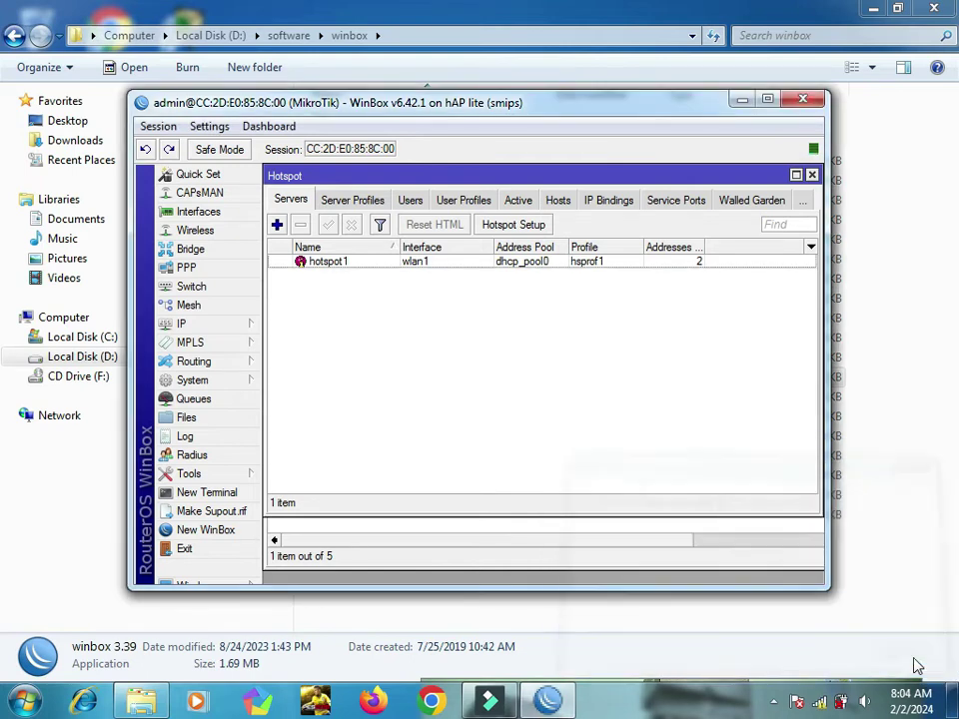
left_click(820, 701)
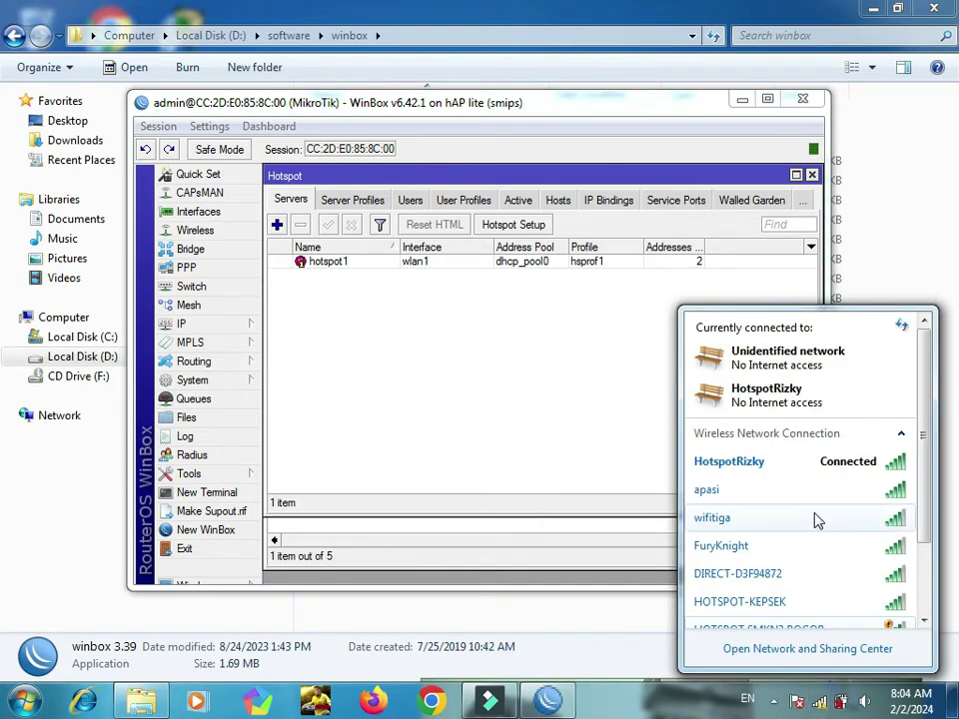
left_click(725, 490)
left_click(870, 517)
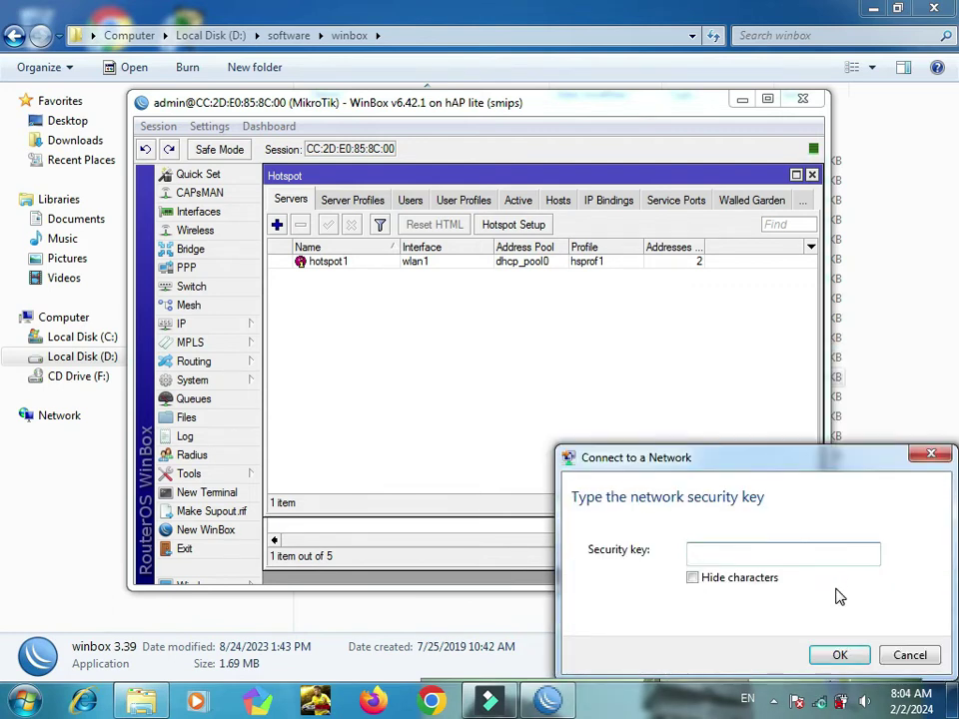
left_click(921, 657)
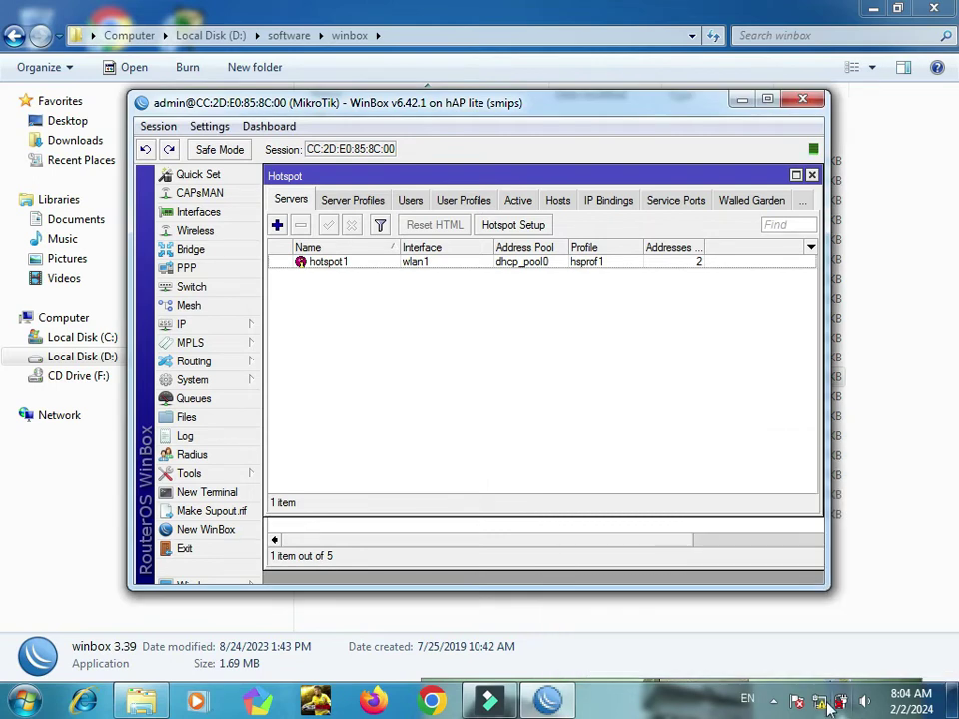
Step: Disconnect and reconnect the hotspot network, then open the Network and Sharing Center
left_click(841, 705)
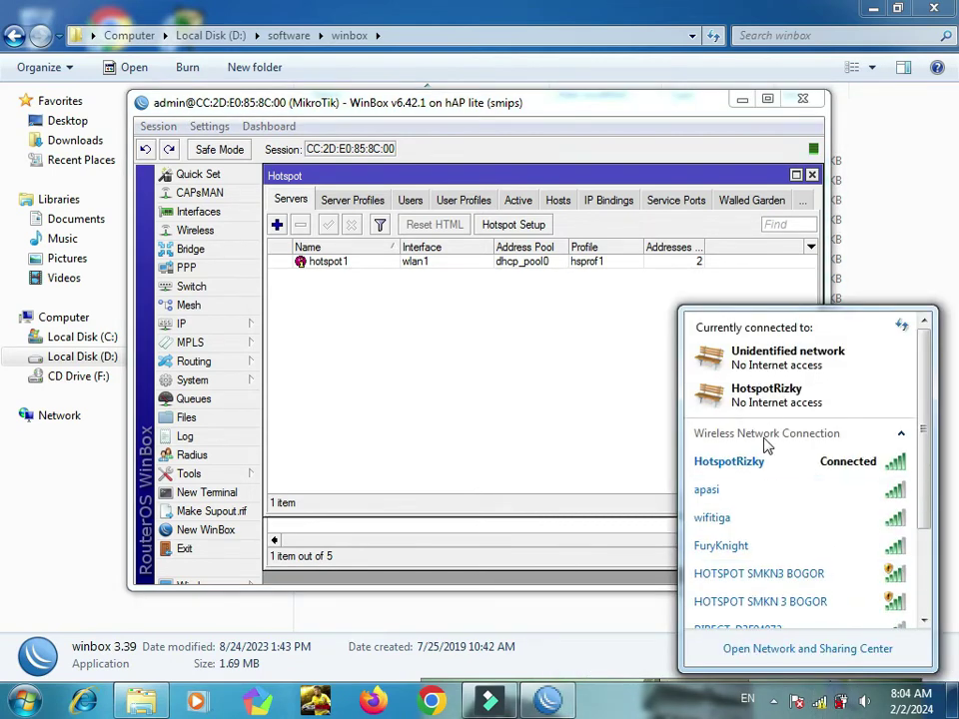
left_click(765, 463)
left_click(847, 492)
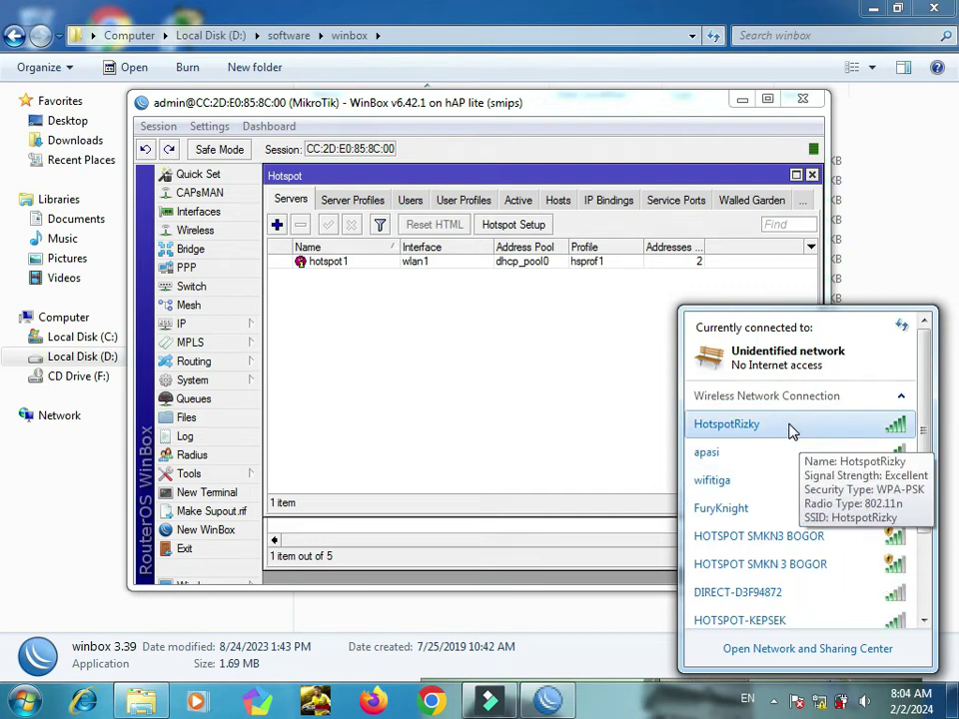
double_click(790, 430)
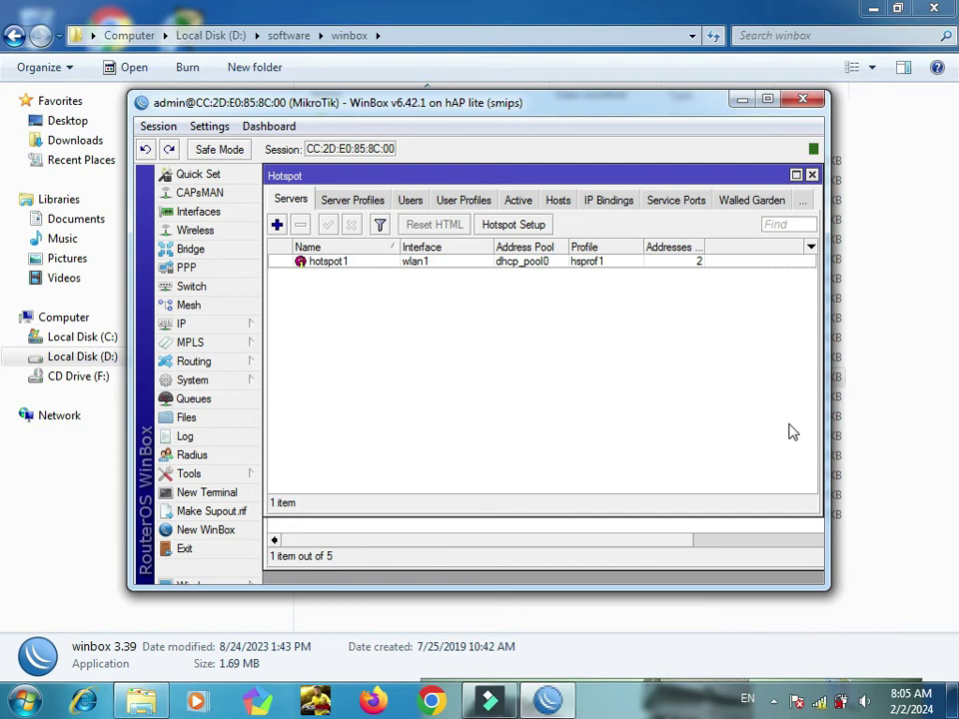
left_click(839, 702)
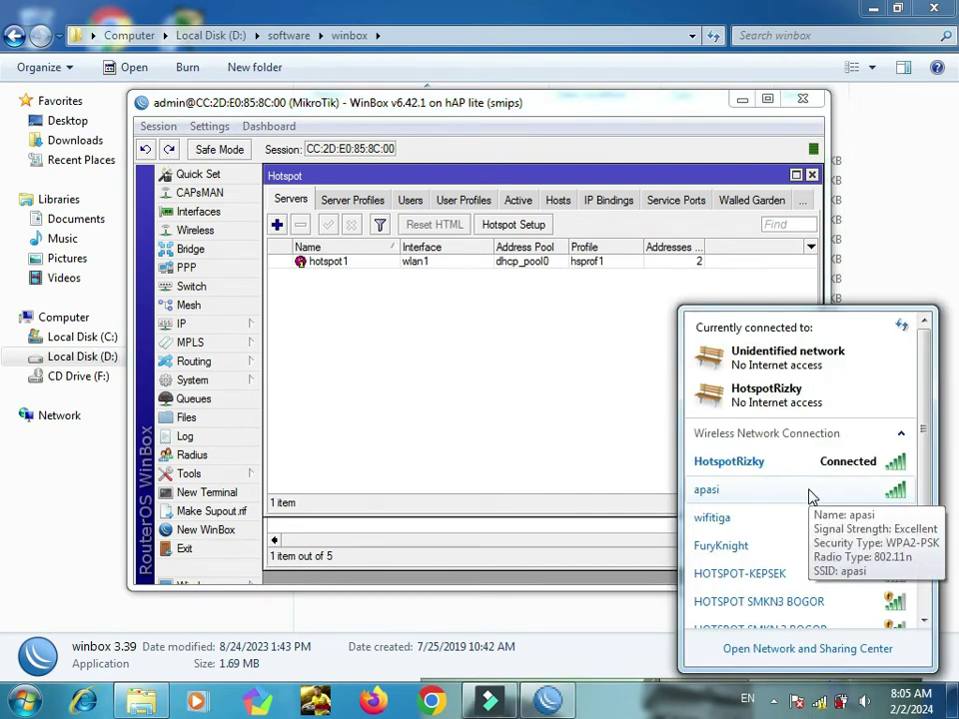
left_click(781, 651)
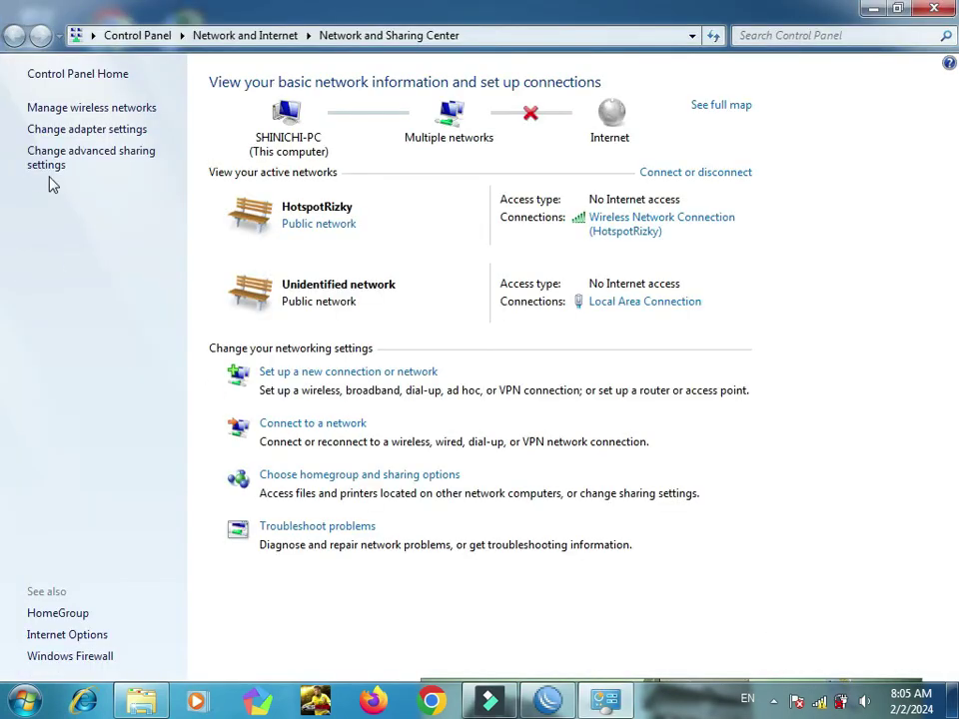
Step: Remove the saved hotspot profile from Manage wireless networks and close the window
left_click(40, 165)
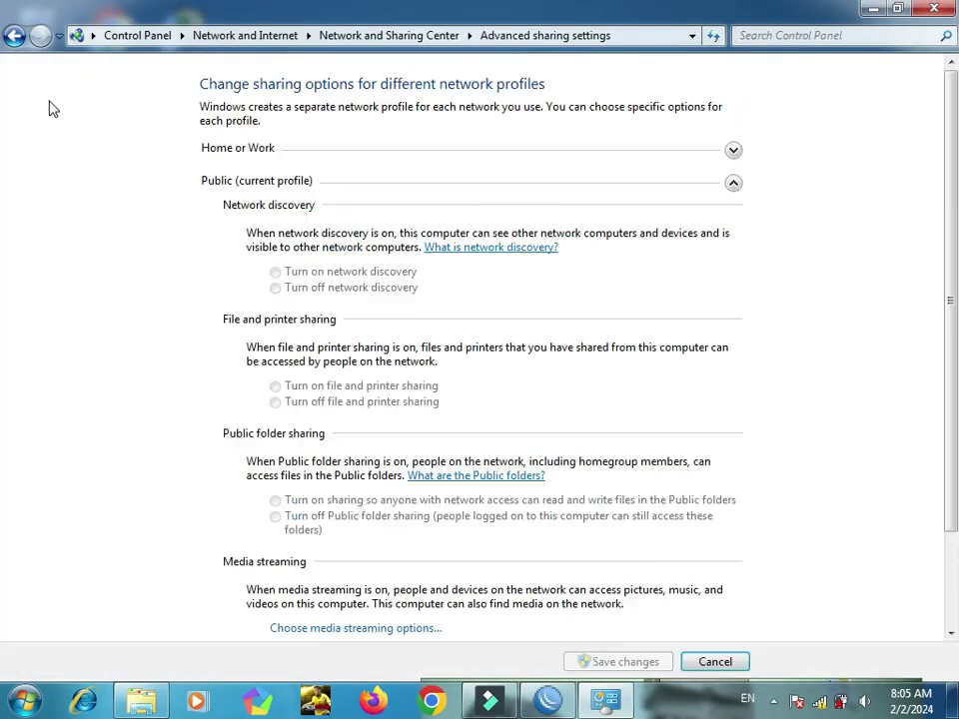
left_click(14, 35)
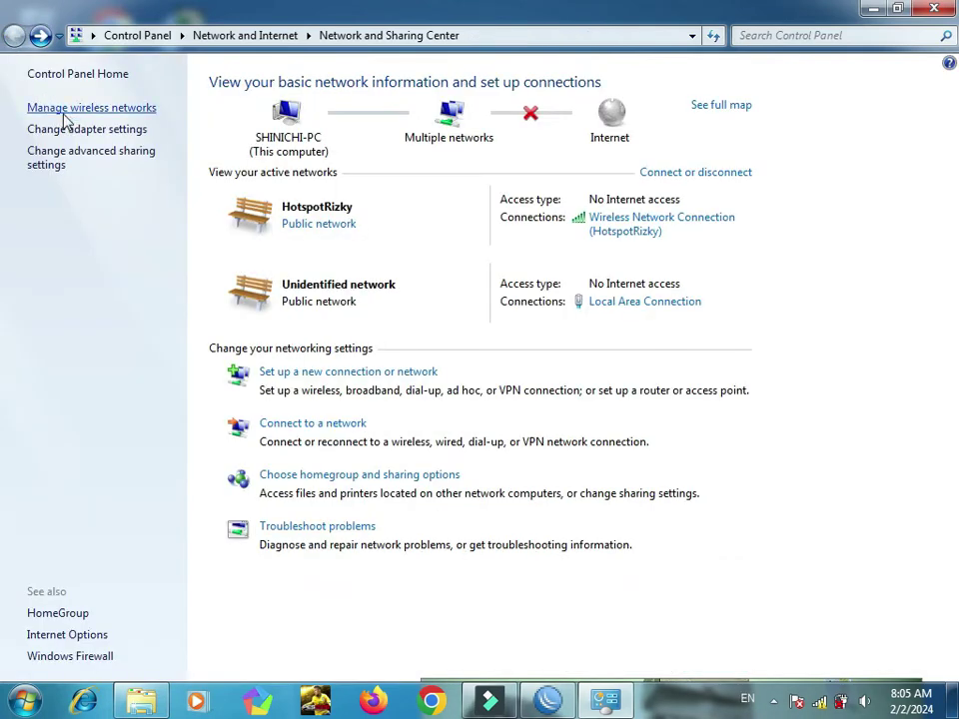
left_click(62, 108)
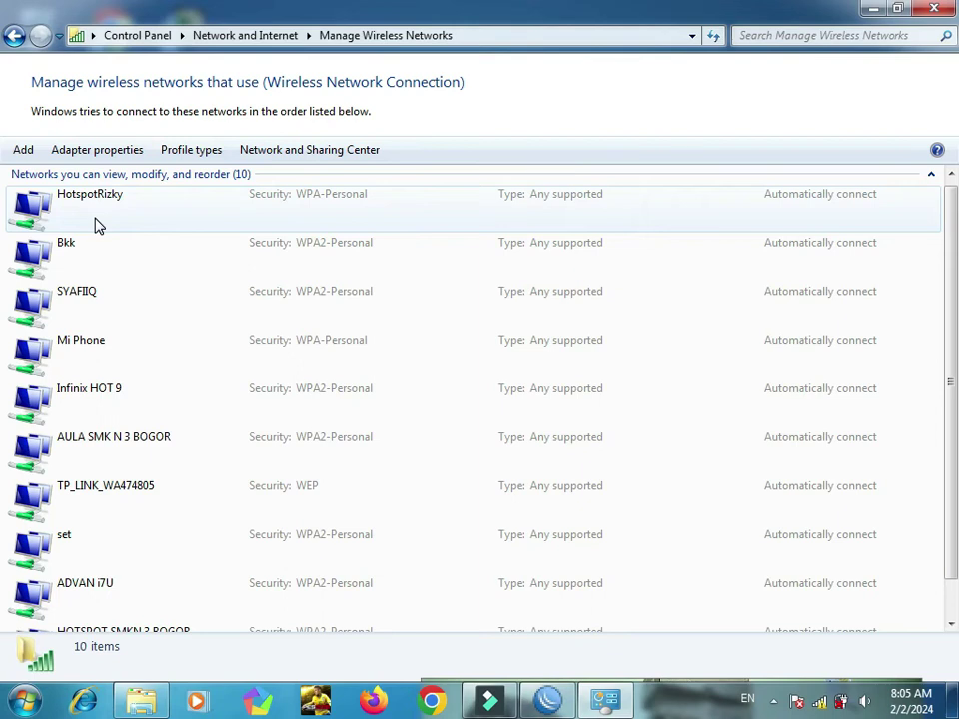
left_click(97, 225)
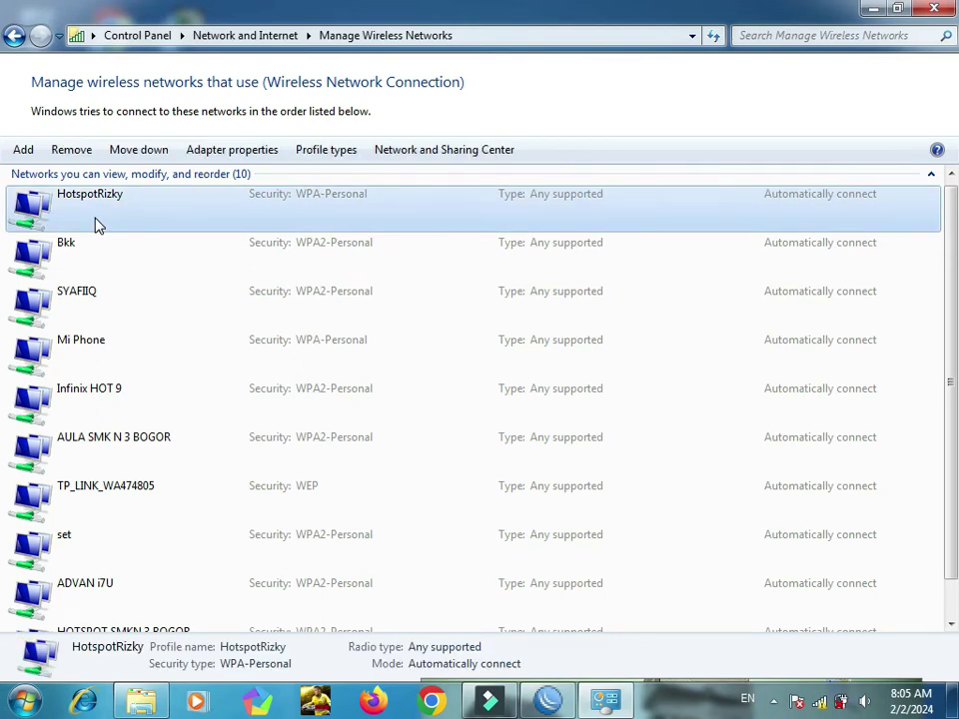
left_click(72, 156)
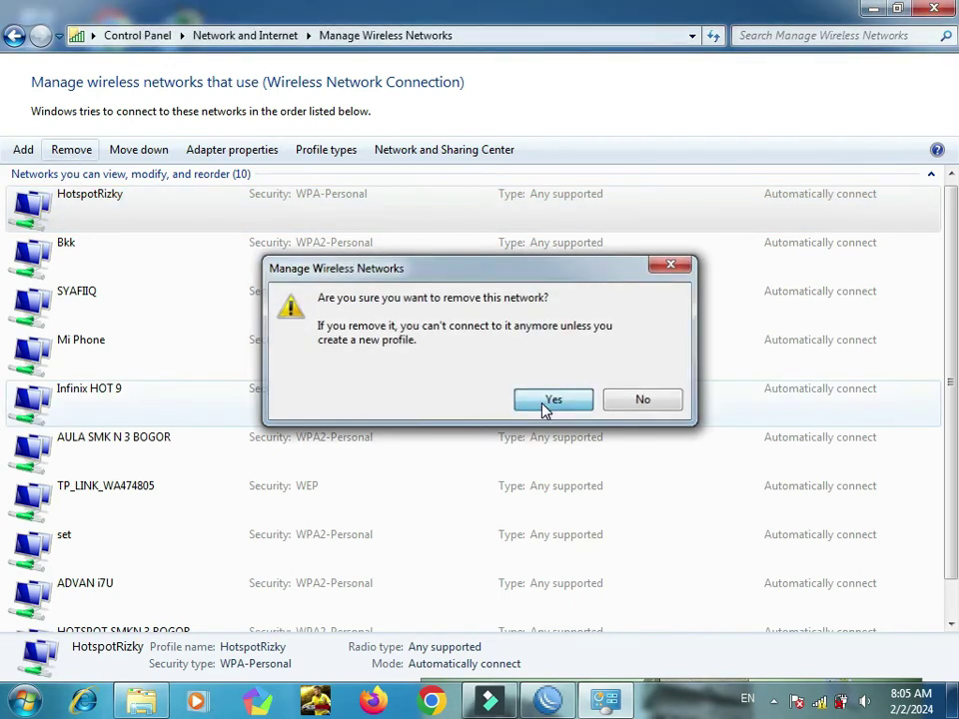
left_click(546, 404)
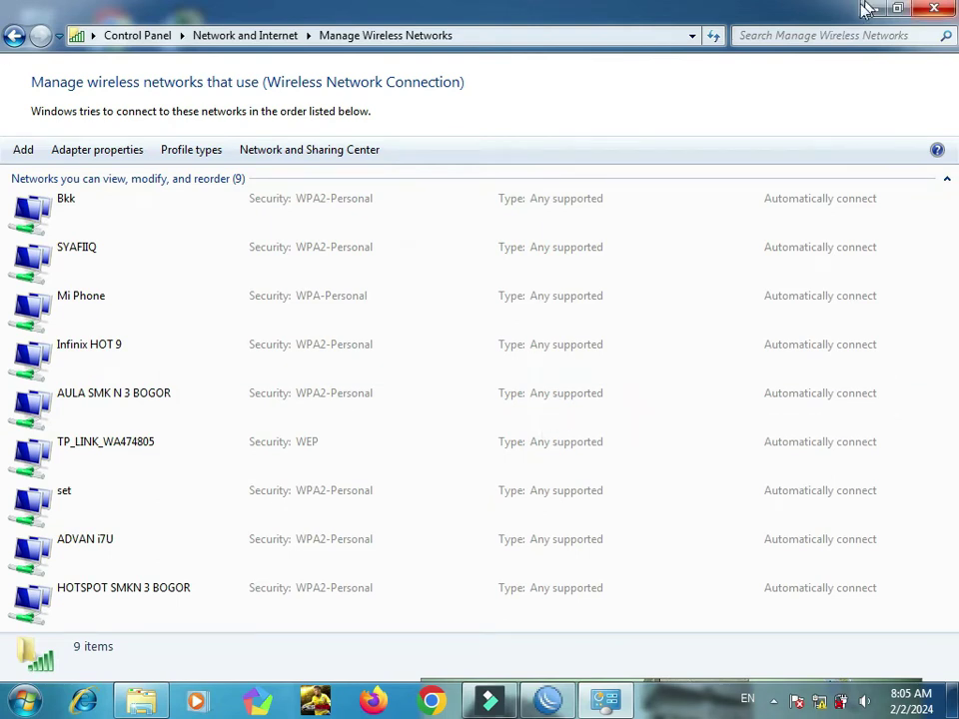
left_click(931, 10)
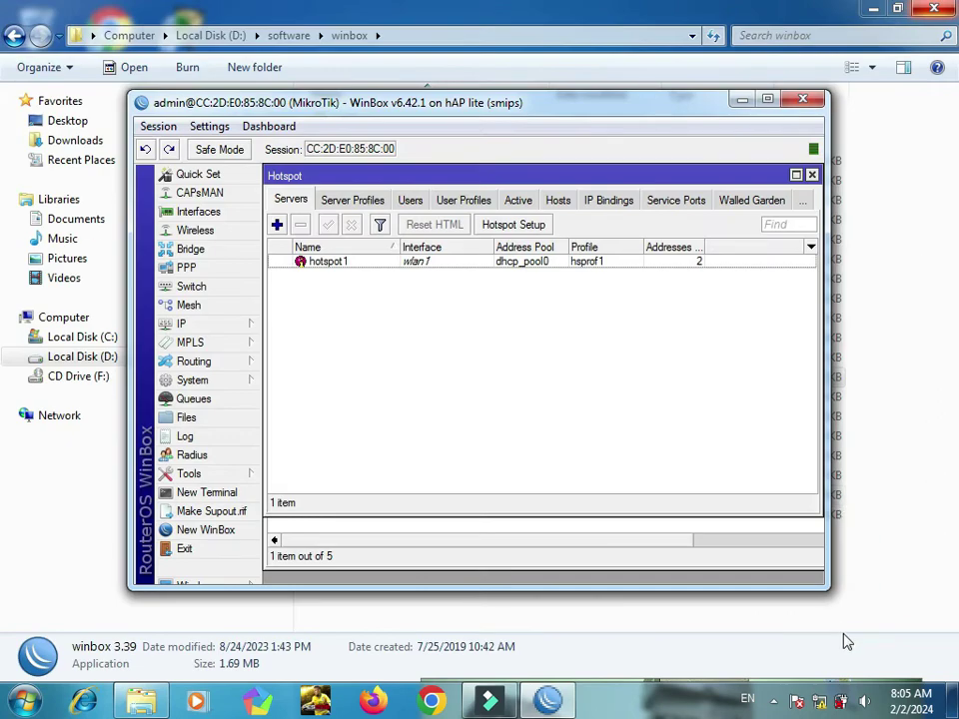
Step: Rejoin HotspotRizky from the tray with its security key, then switch to the browser
left_click(822, 705)
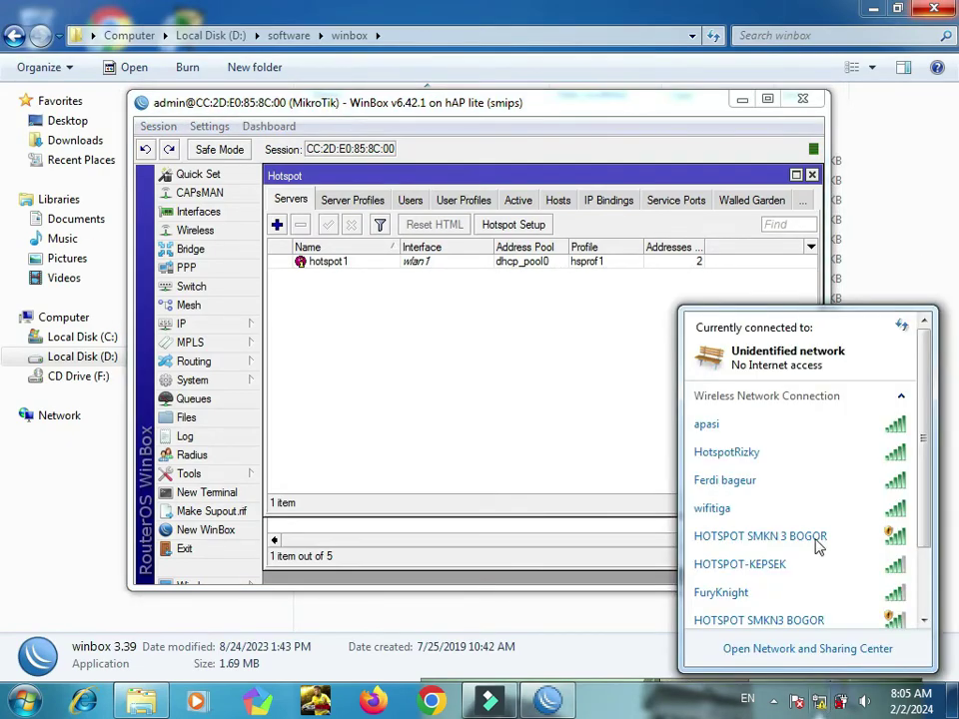
double_click(788, 458)
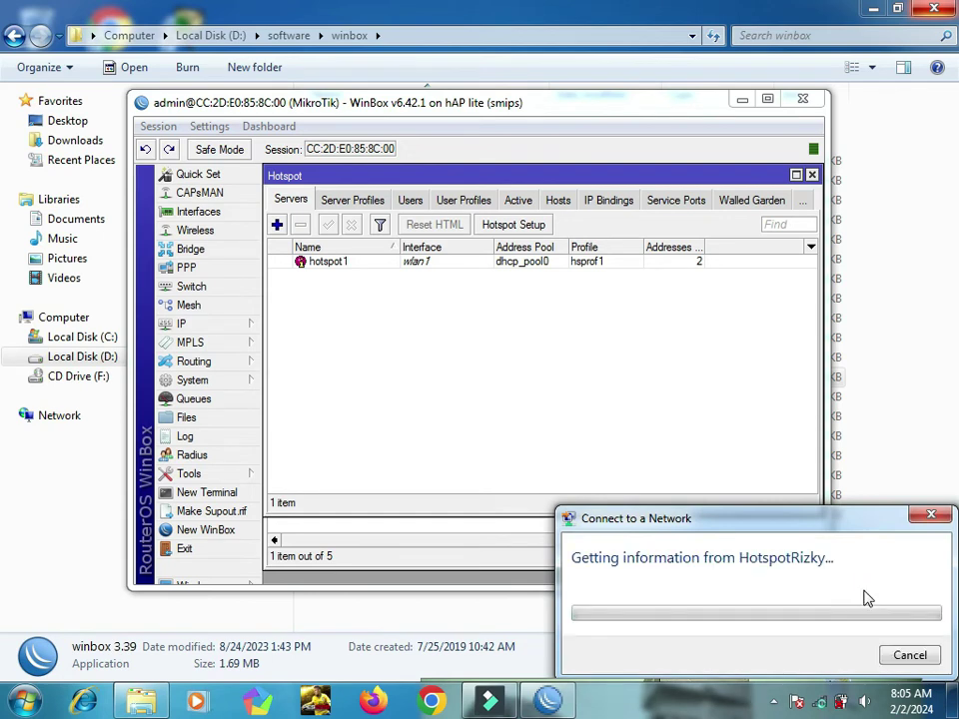
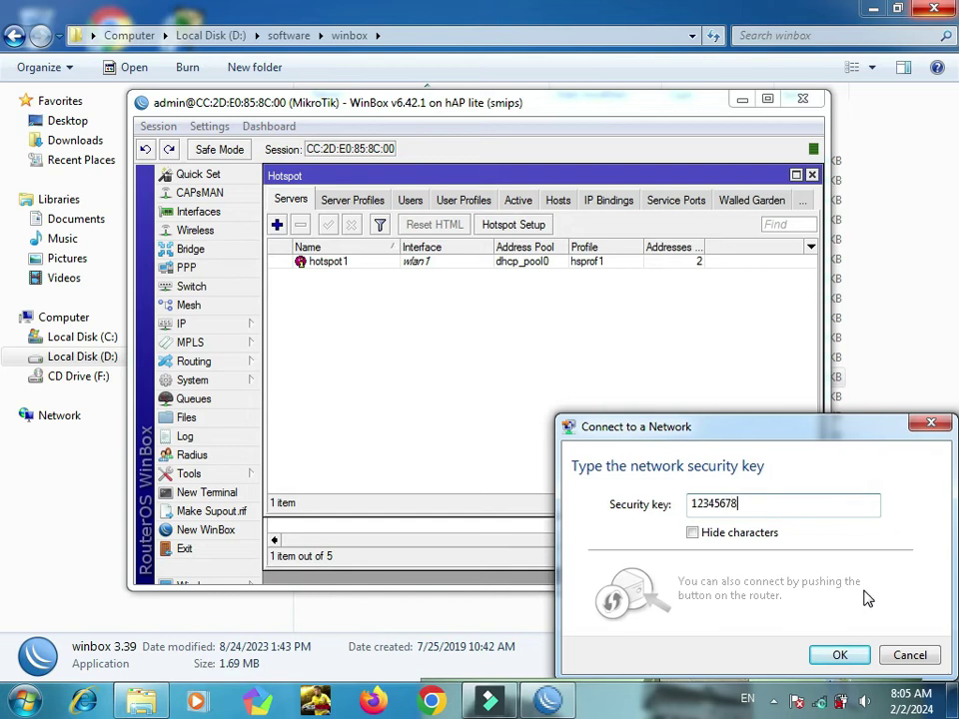
left_click(853, 661)
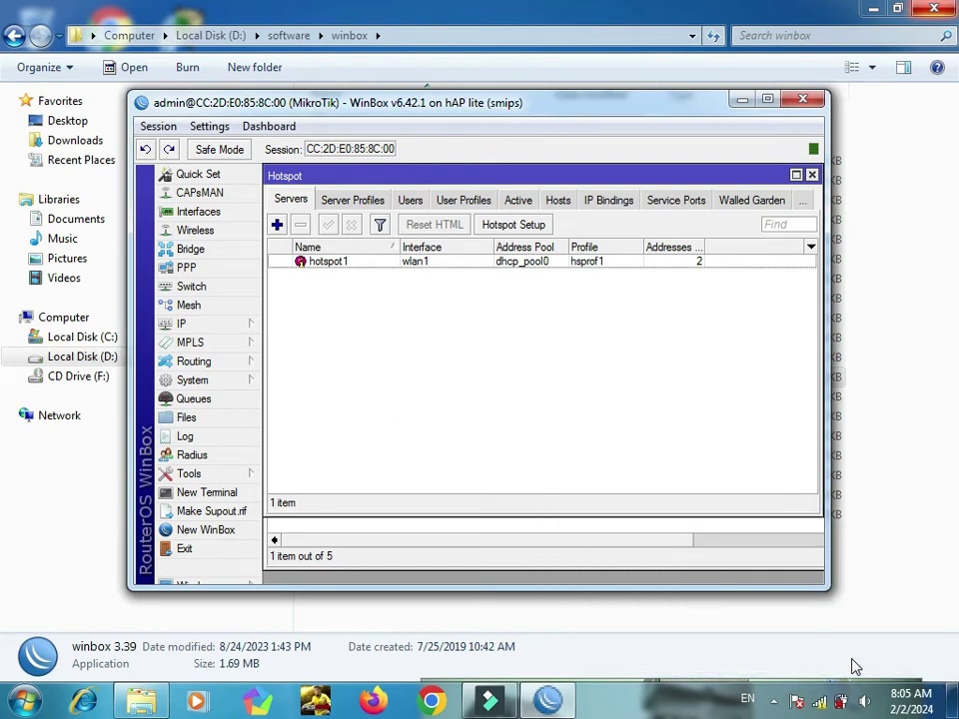
left_click(433, 703)
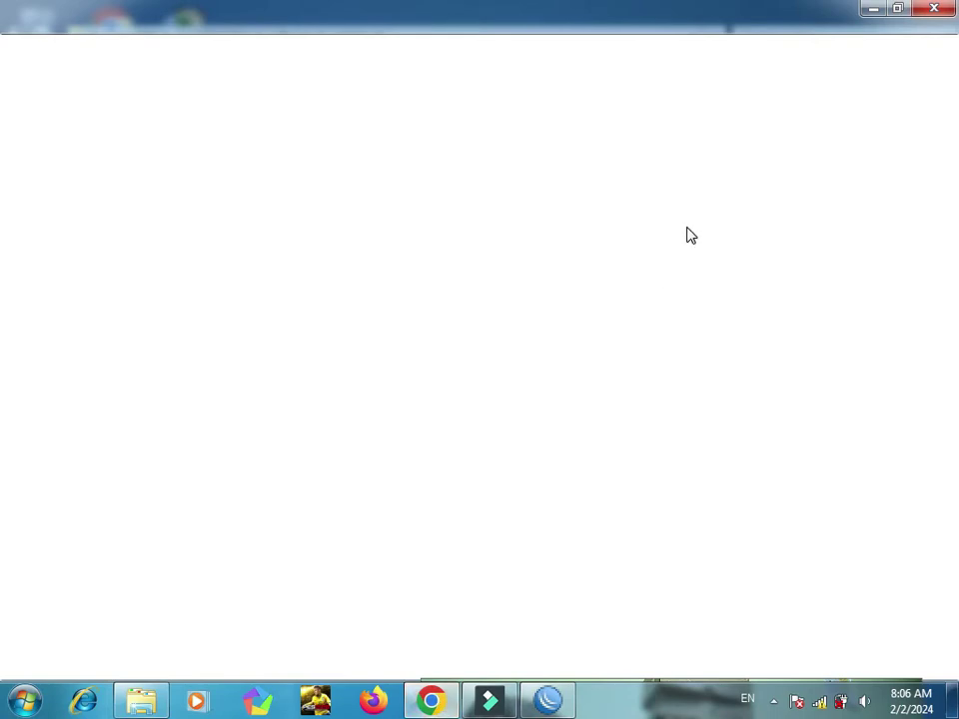
Step: Enter the hotspot domain in Chrome's address bar and load it
left_click(516, 48)
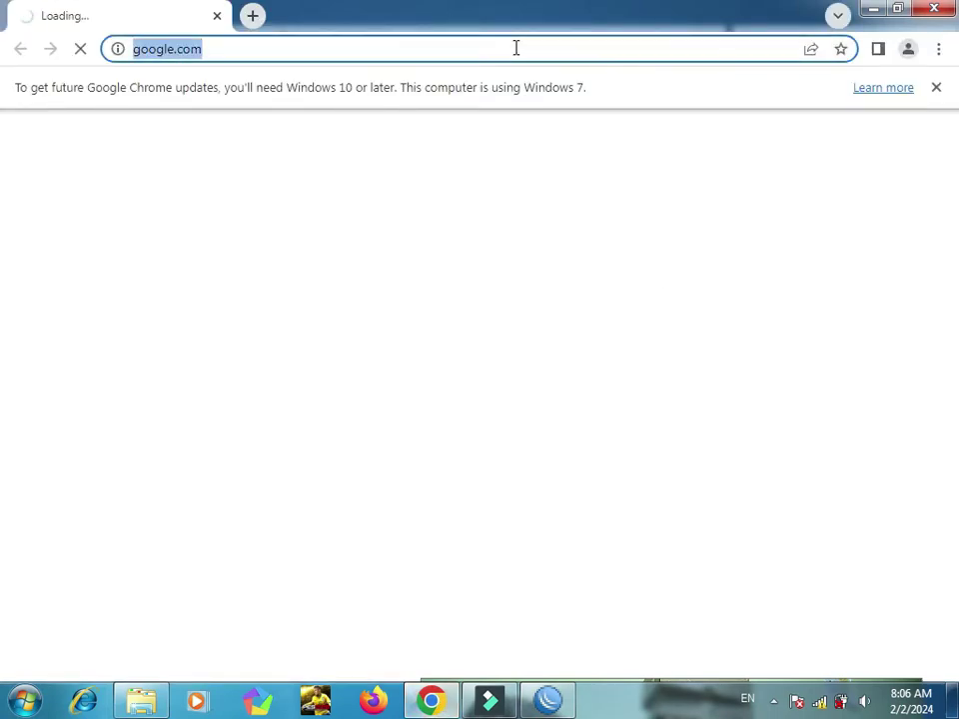
type("www.")
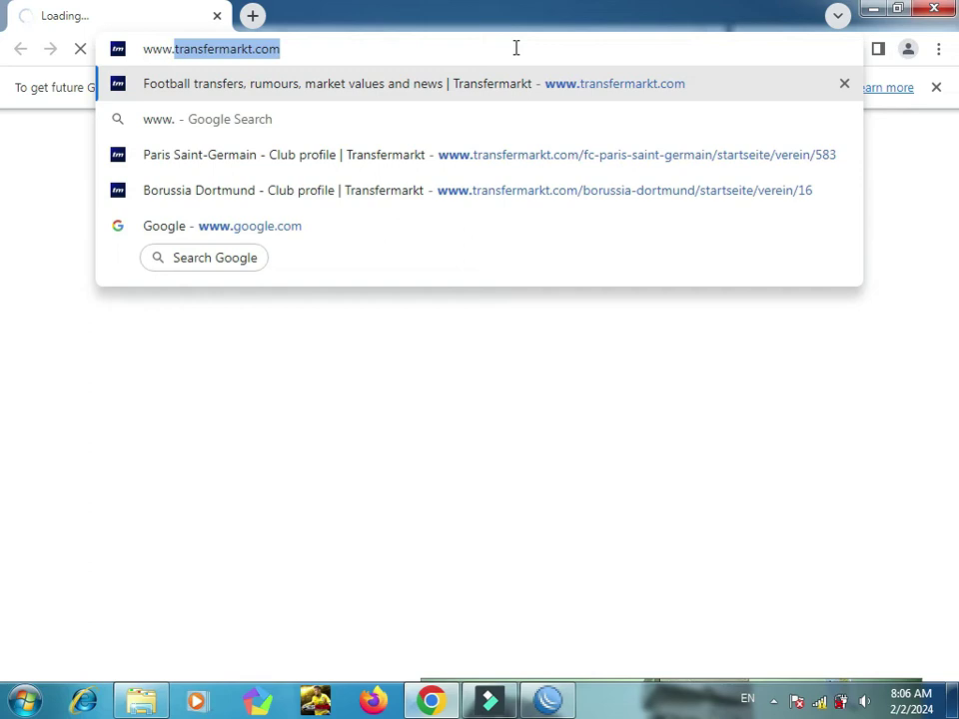
type("hotspotrizkky")
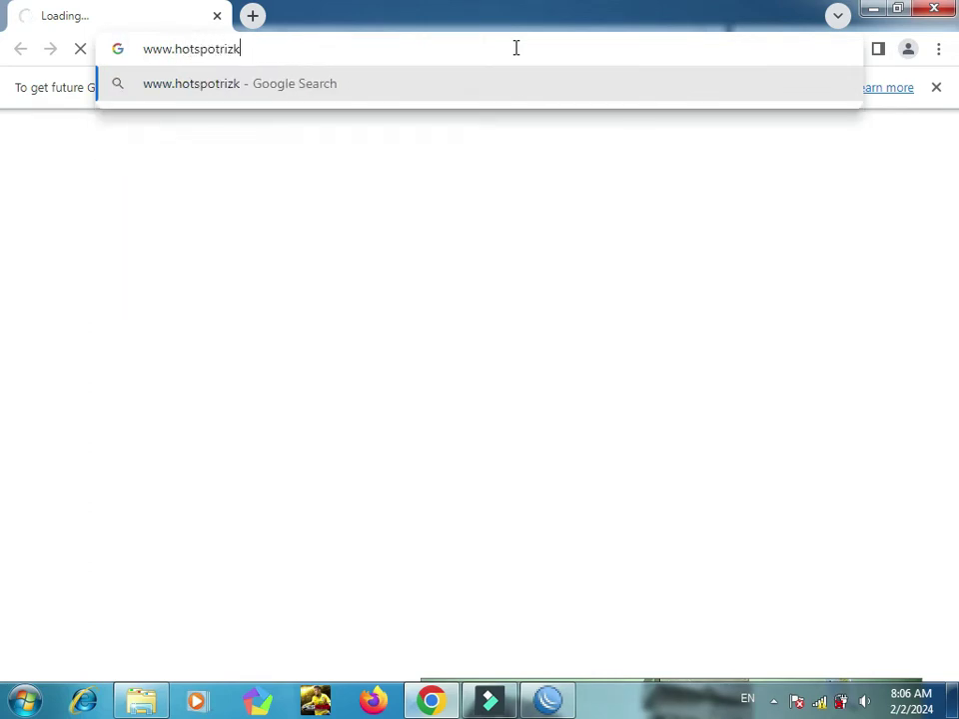
key("BackSpace")
key("BackSpace")
type("y")
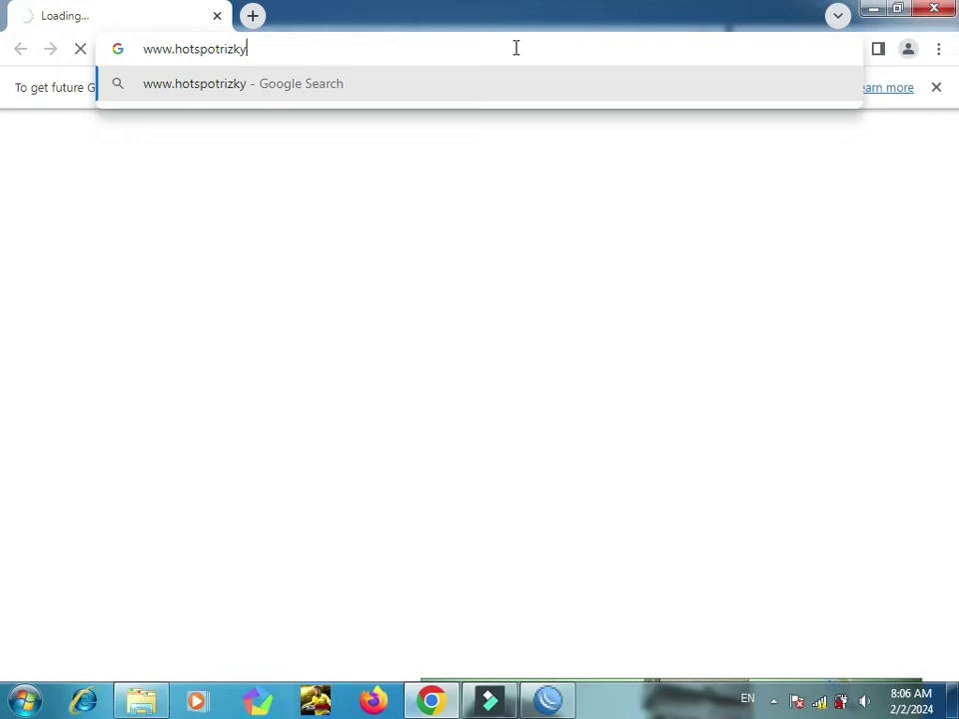
type("bojong")
key("BackSpace")
type("ng.com")
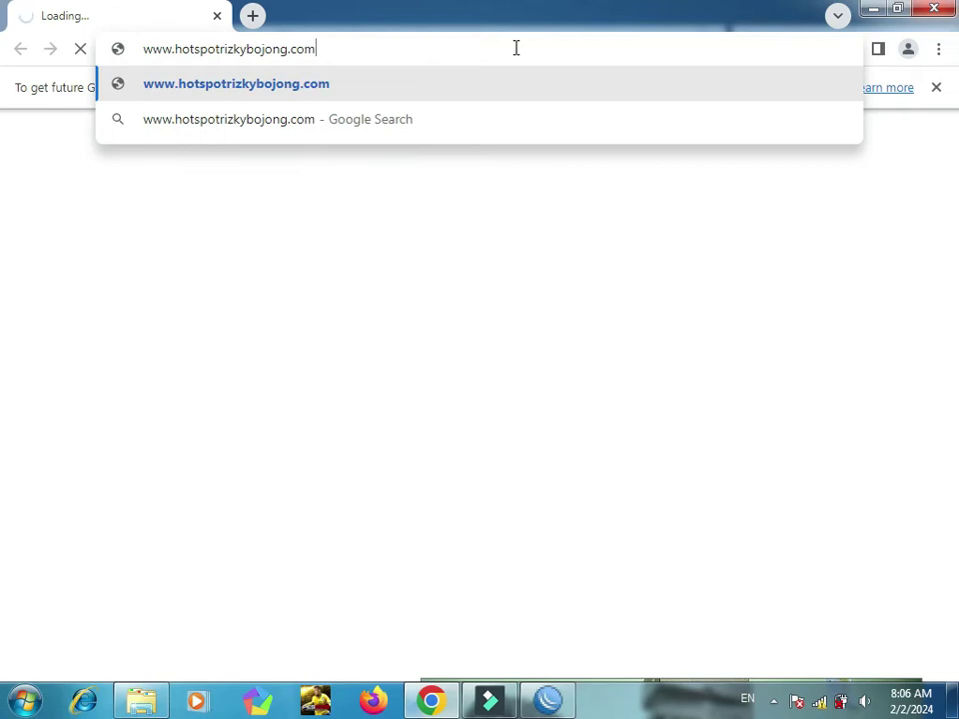
key("Return")
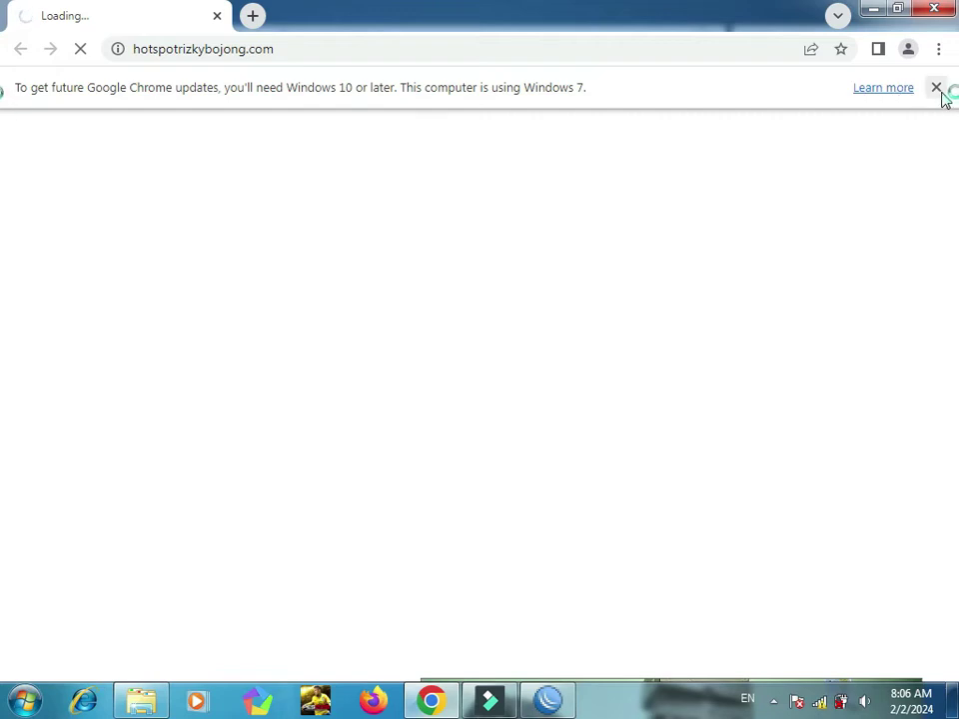
left_click(936, 88)
left_click(560, 48)
key("Home")
type("www.")
key("shift+Right")
key("shift+Right")
key("shift+Right")
key("shift+Right")
key("shift+Right")
key("shift+Right")
key("shift+Right")
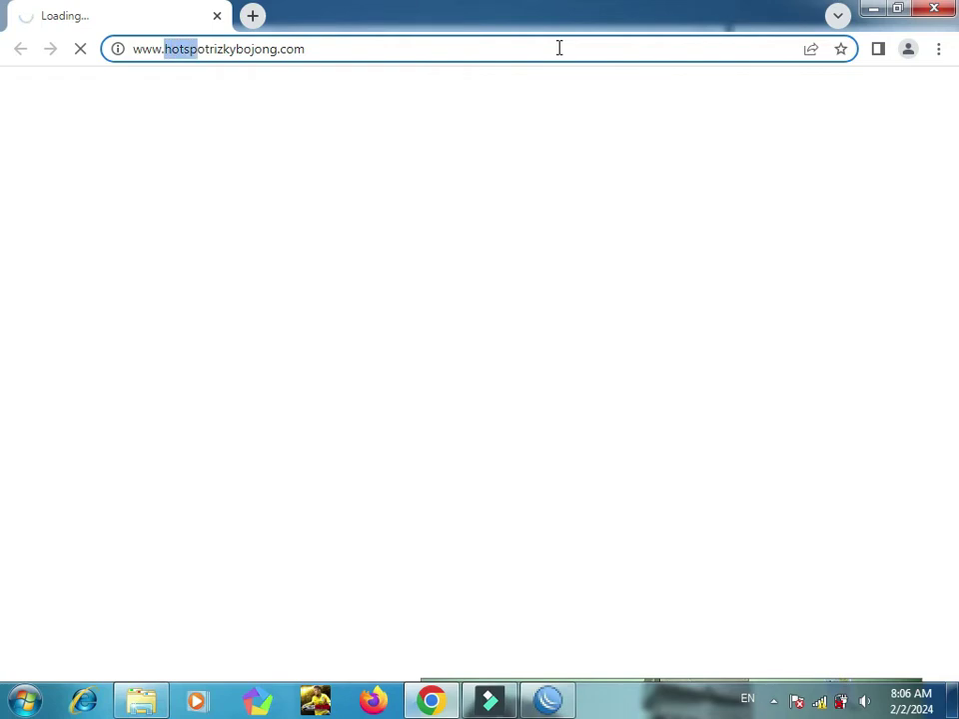
key("Delete")
key("Return")
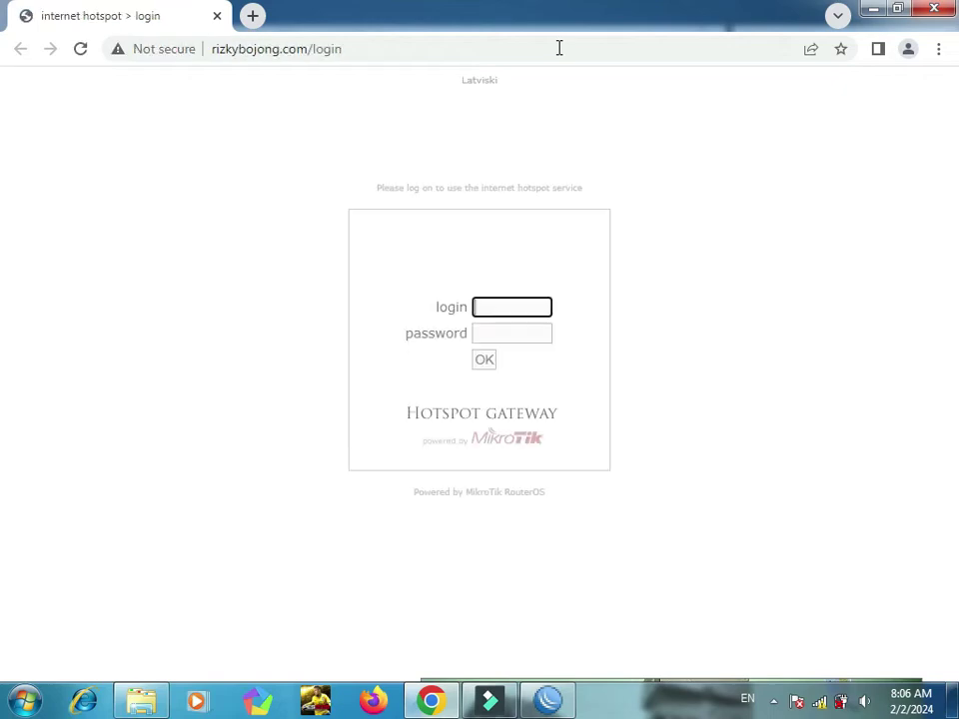
Step: Log in on the hotspot page as user Ayah with its password and dismiss the save-password offer
type("Ayah")
key("Tab")
type("a")
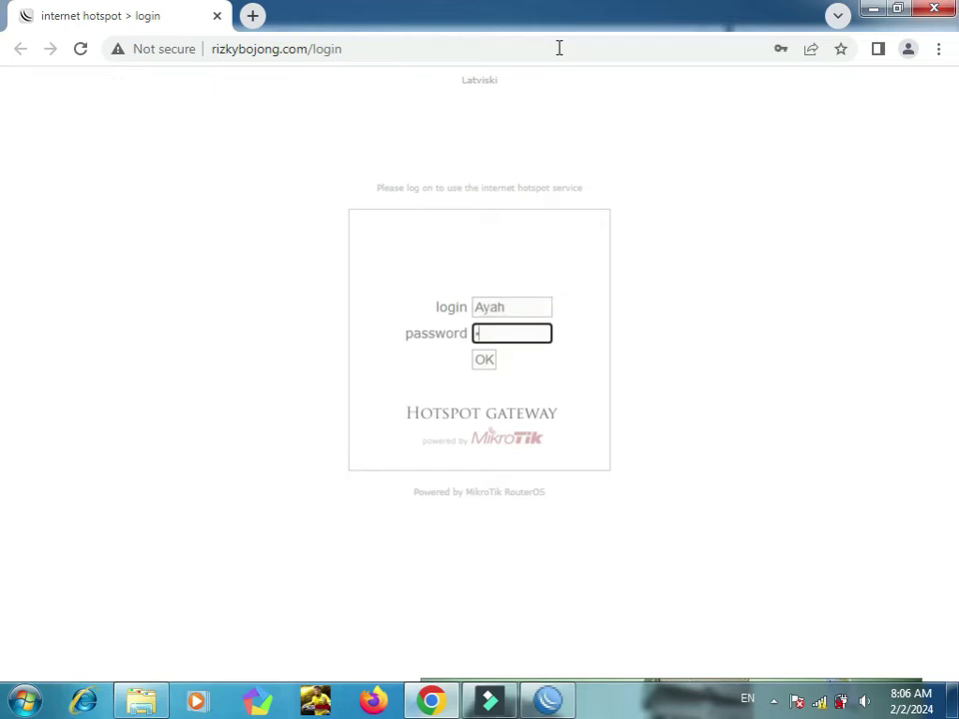
left_click(487, 365)
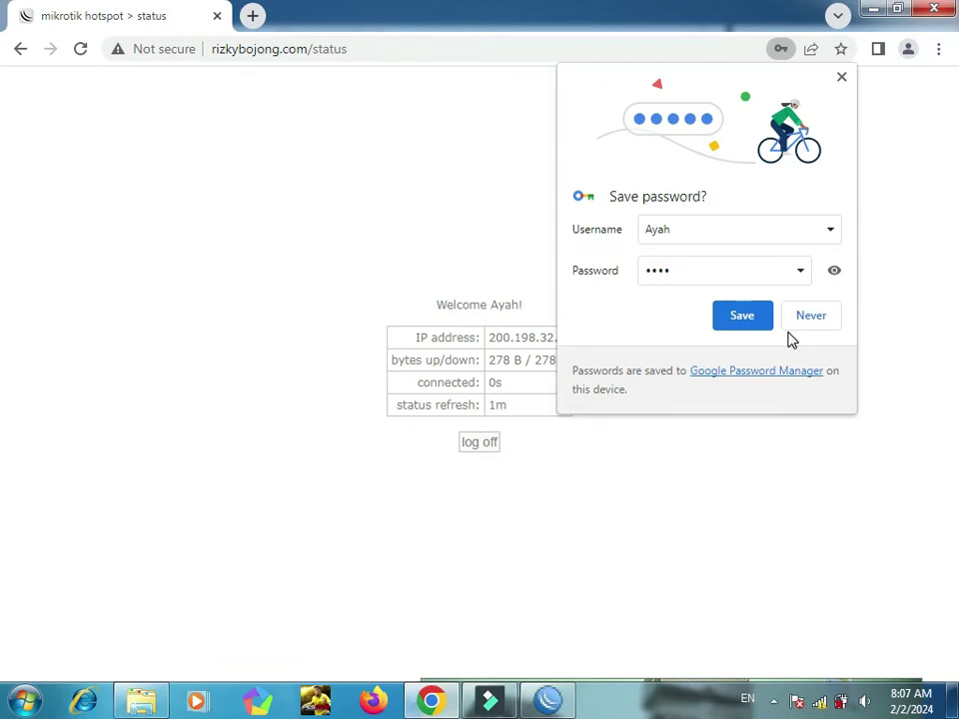
left_click(842, 79)
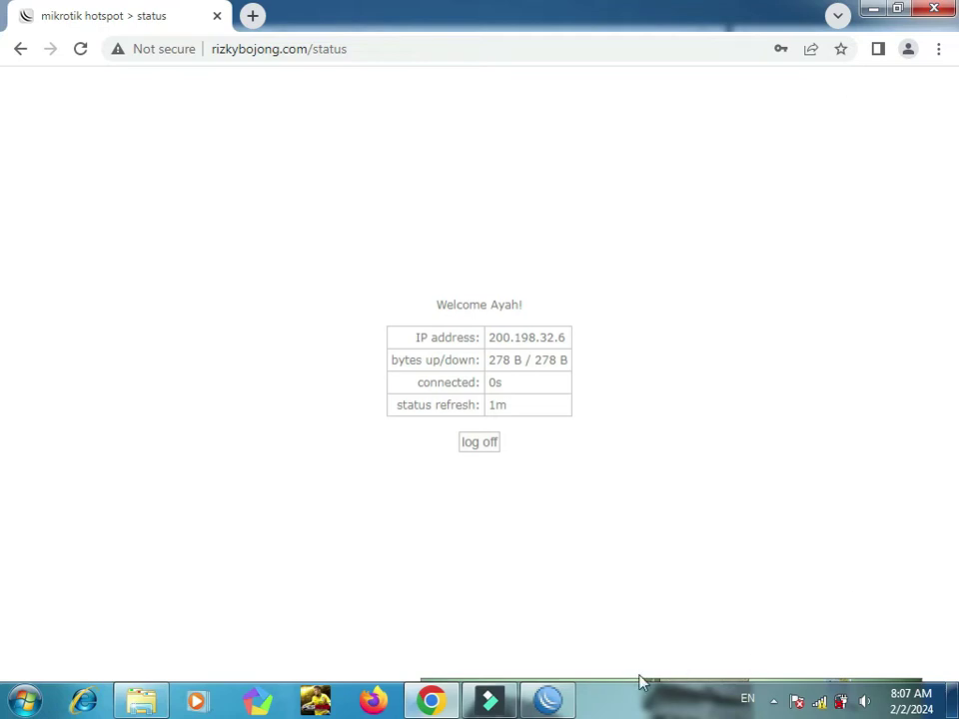
Step: Add hotspot user Bunda with a password in the Hotspot Users list
left_click(551, 702)
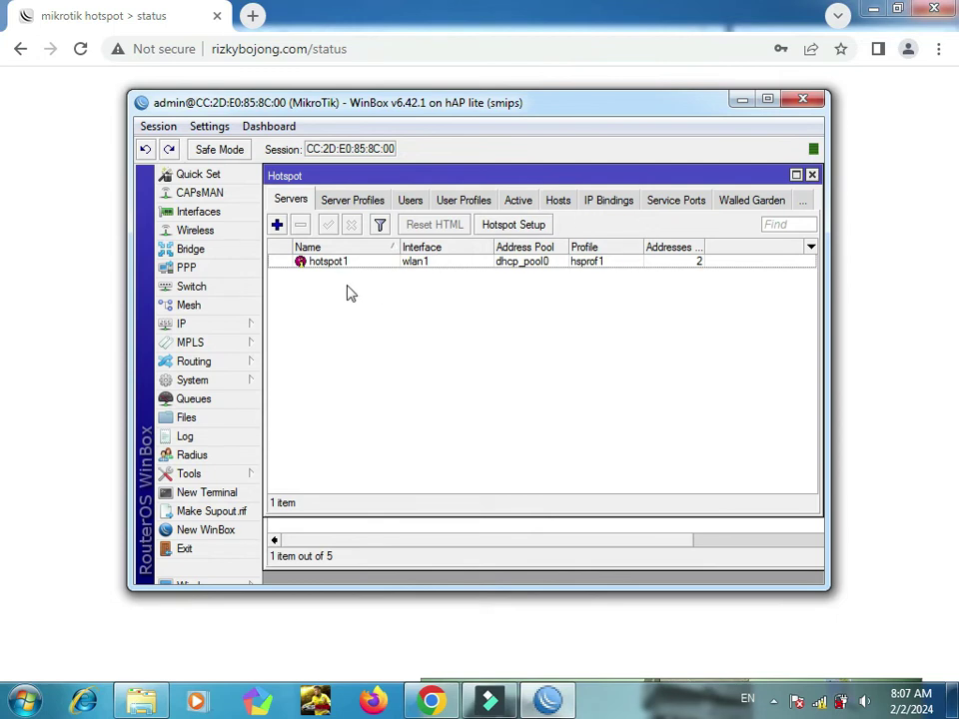
left_click(410, 203)
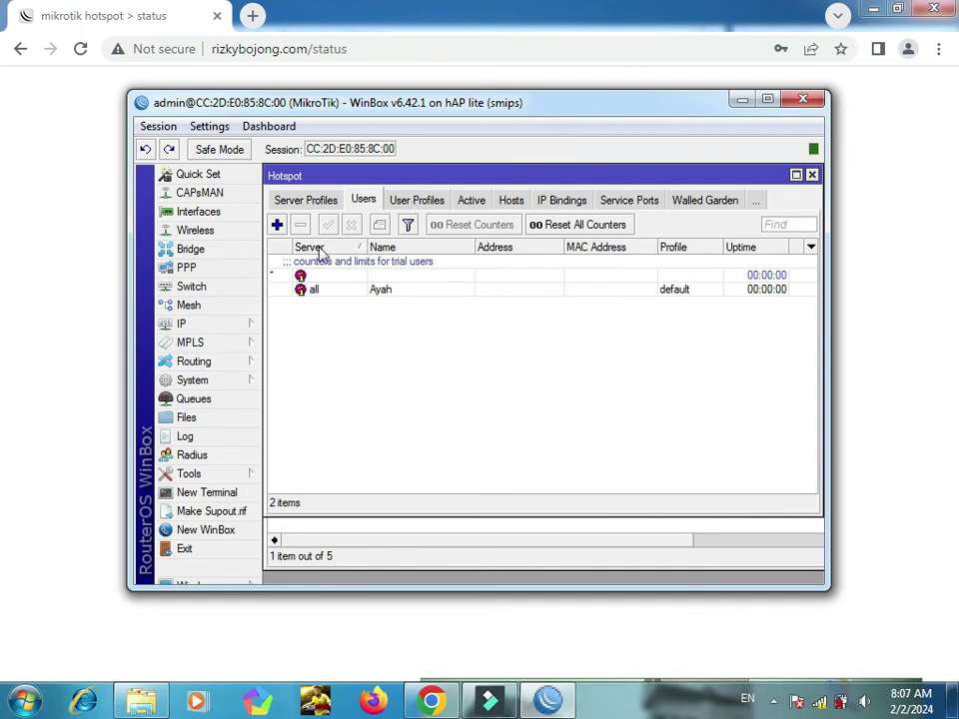
left_click(276, 225)
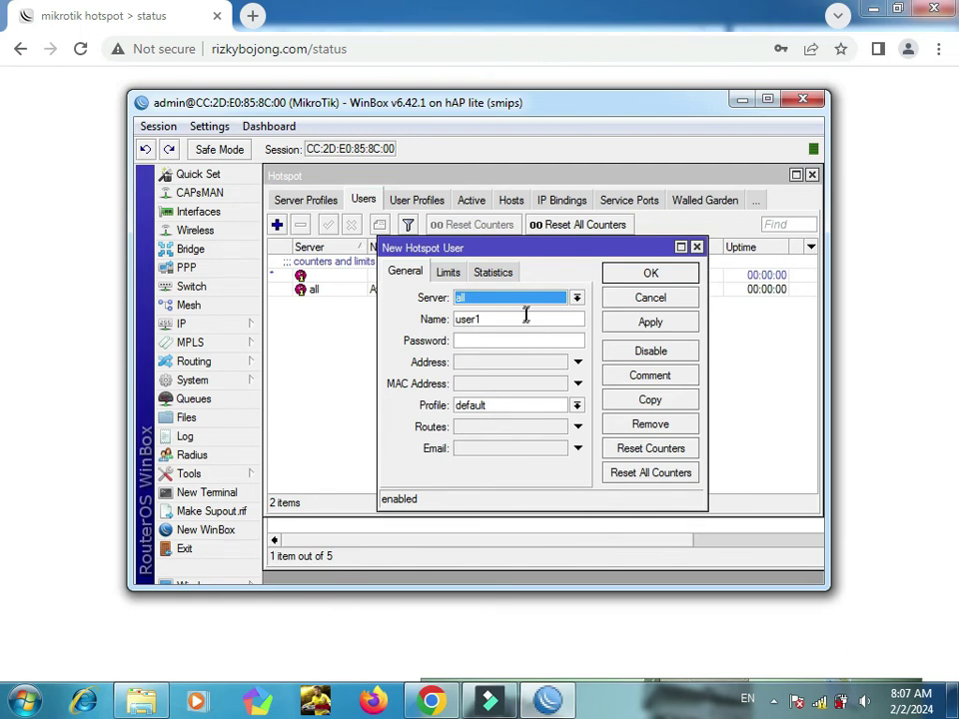
key("Tab")
type("lb")
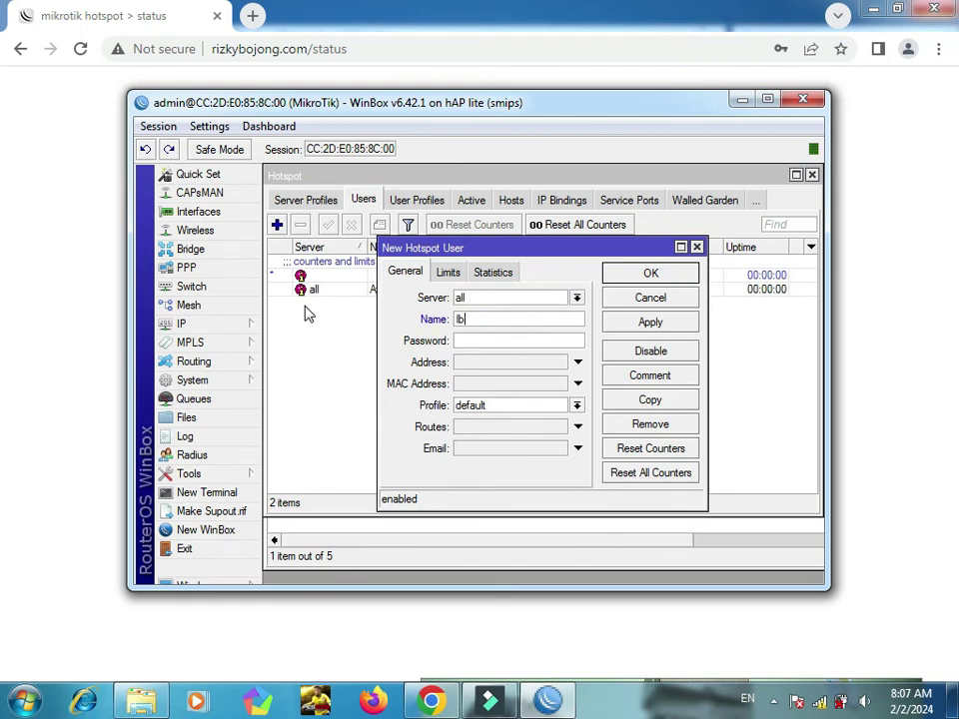
key("BackSpace")
key("BackSpace")
type("Bunda")
key("shift+Left")
key("shift+Left")
key("shift+Left")
key("shift+Left")
left_click(469, 339)
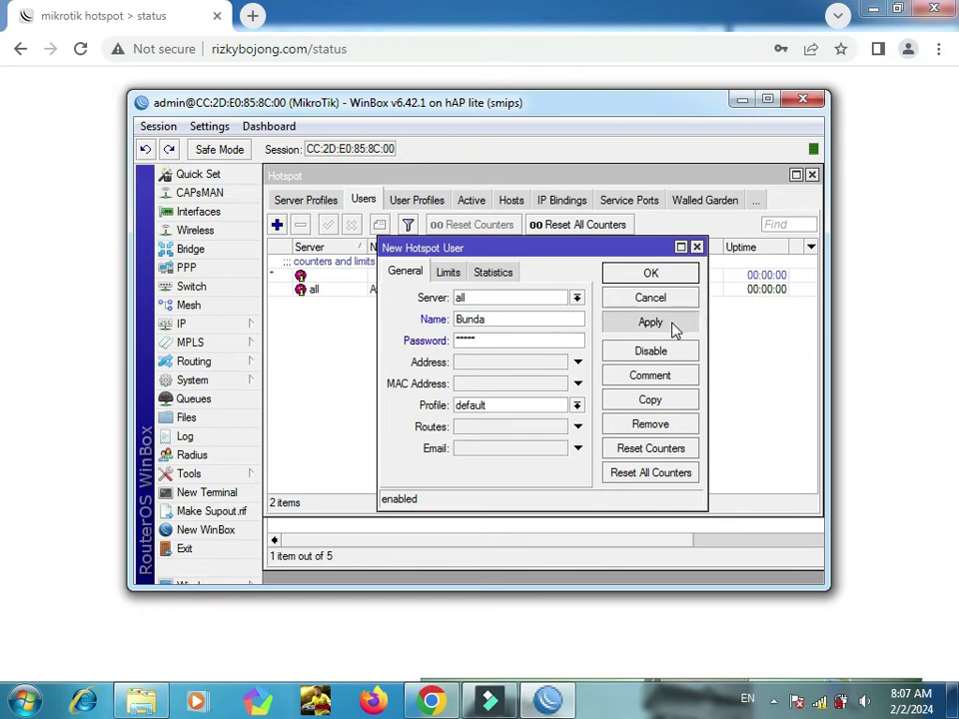
left_click(673, 326)
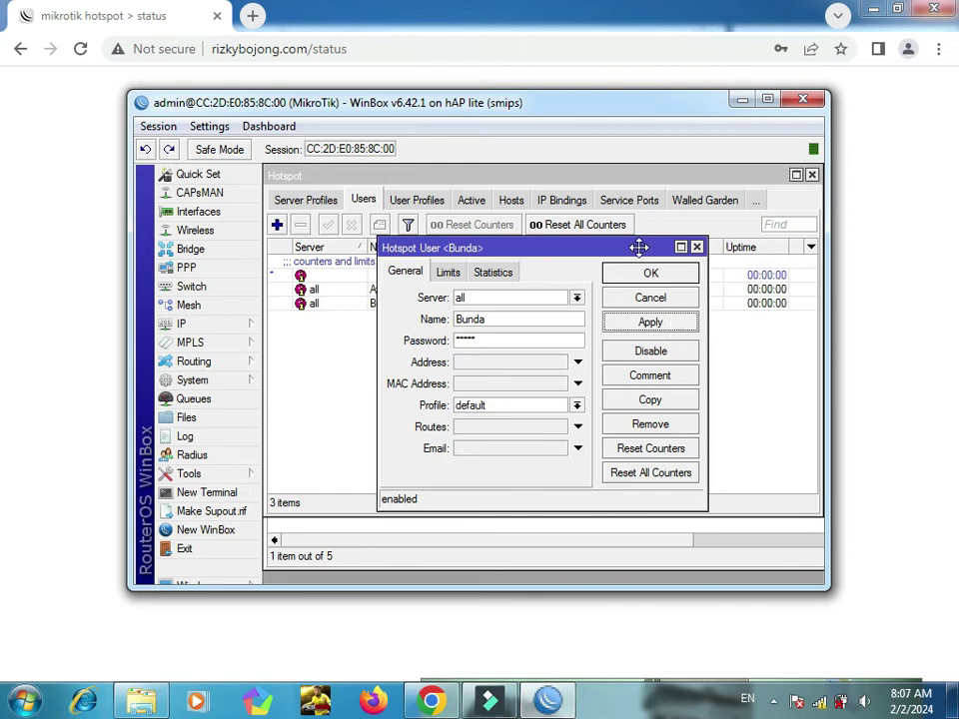
Step: Copy that user into a third account with its own name and password, then close the dialogs
left_click_drag(639, 248, 638, 330)
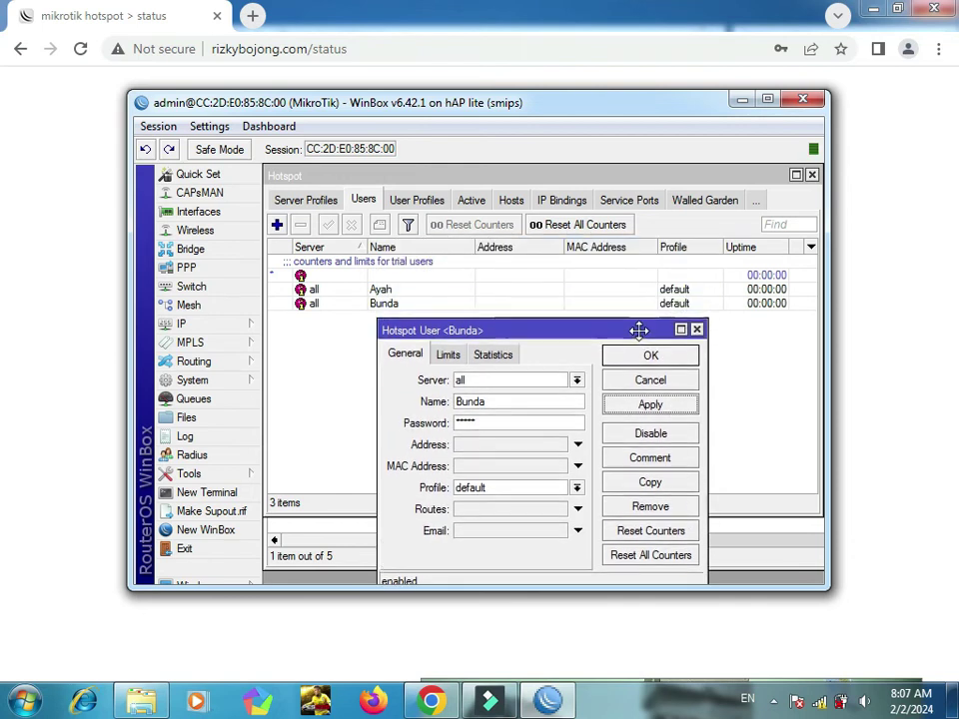
left_click(650, 483)
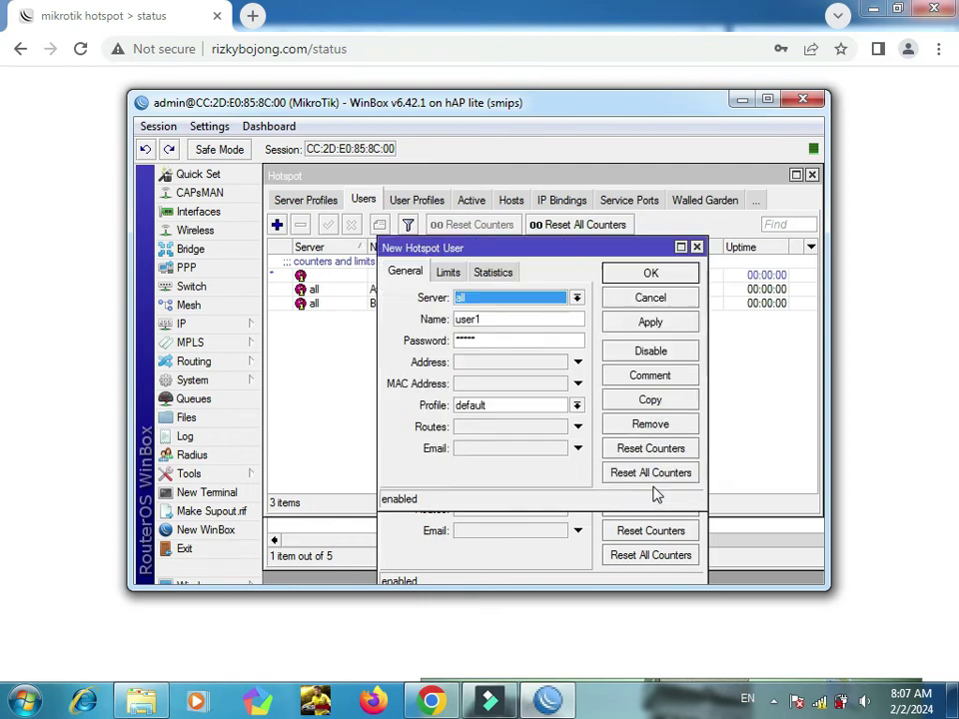
key("Tab")
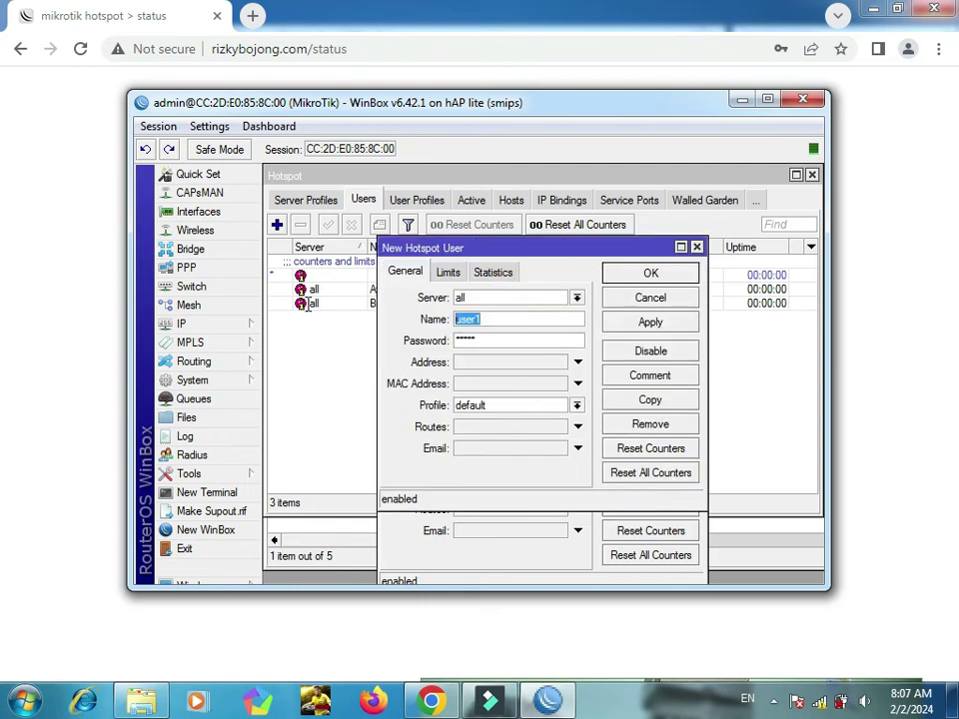
type("Rizky")
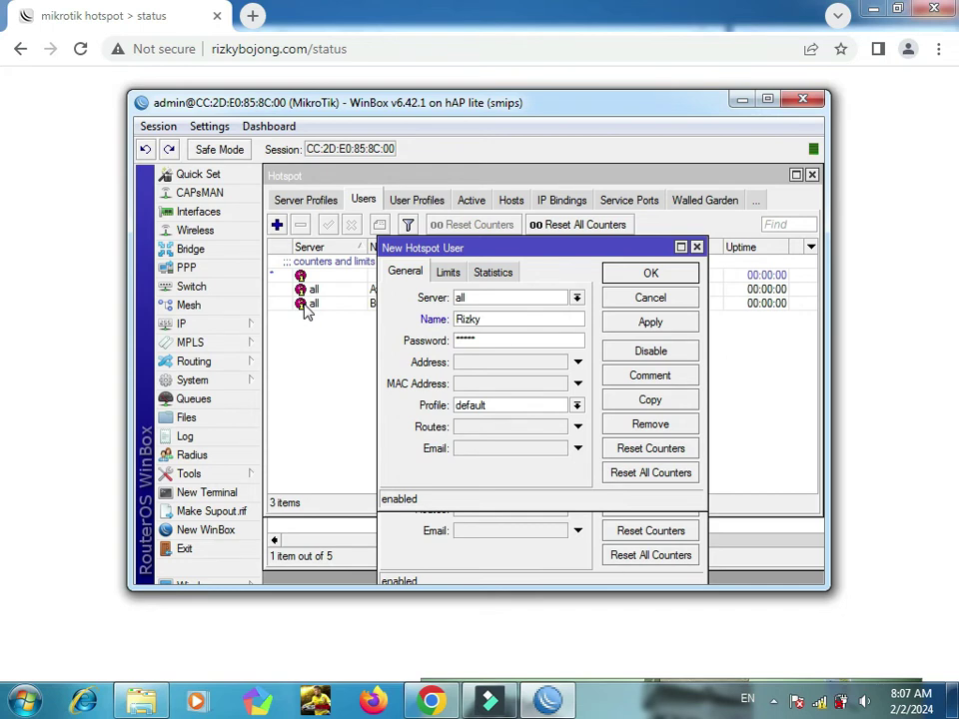
key("Tab")
left_click(651, 274)
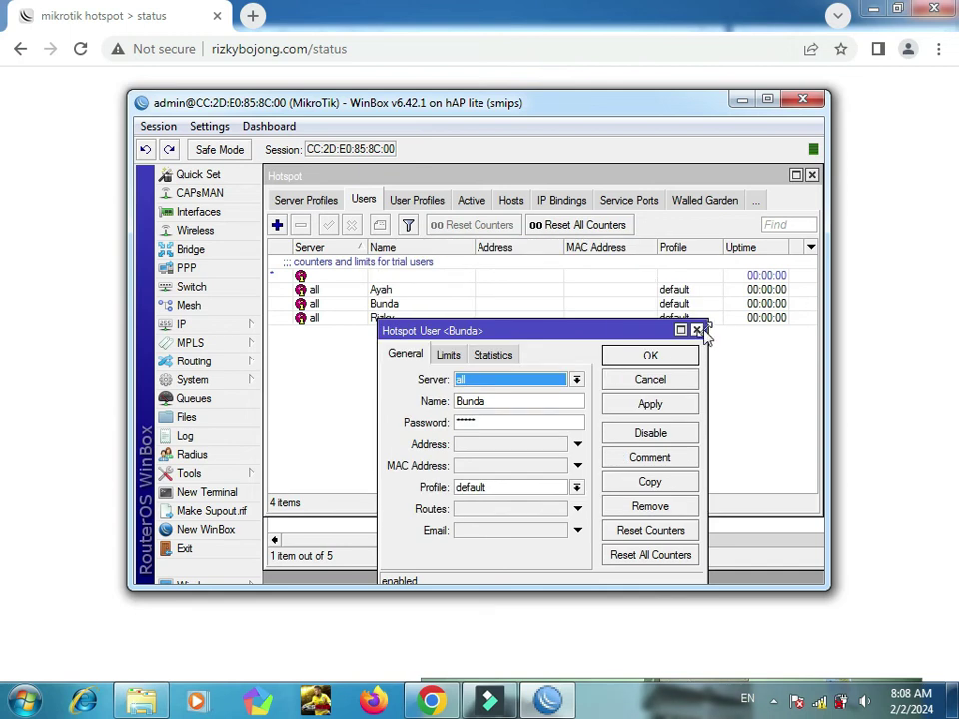
left_click(697, 331)
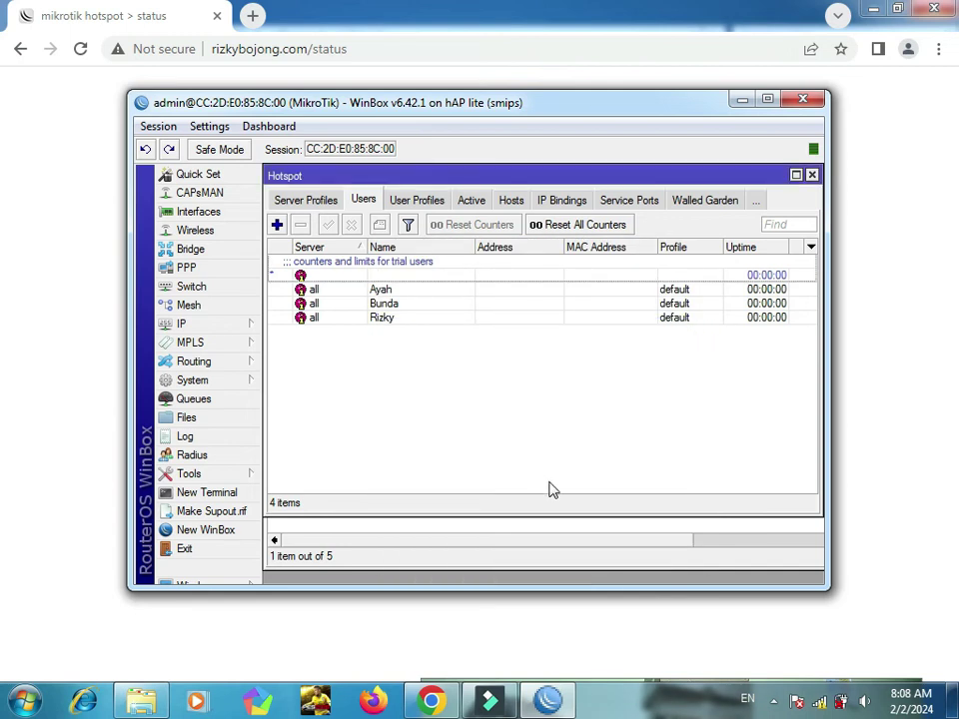
Step: Delete the saved hotspot wireless profile in Manage wireless networks and close the window
left_click(818, 702)
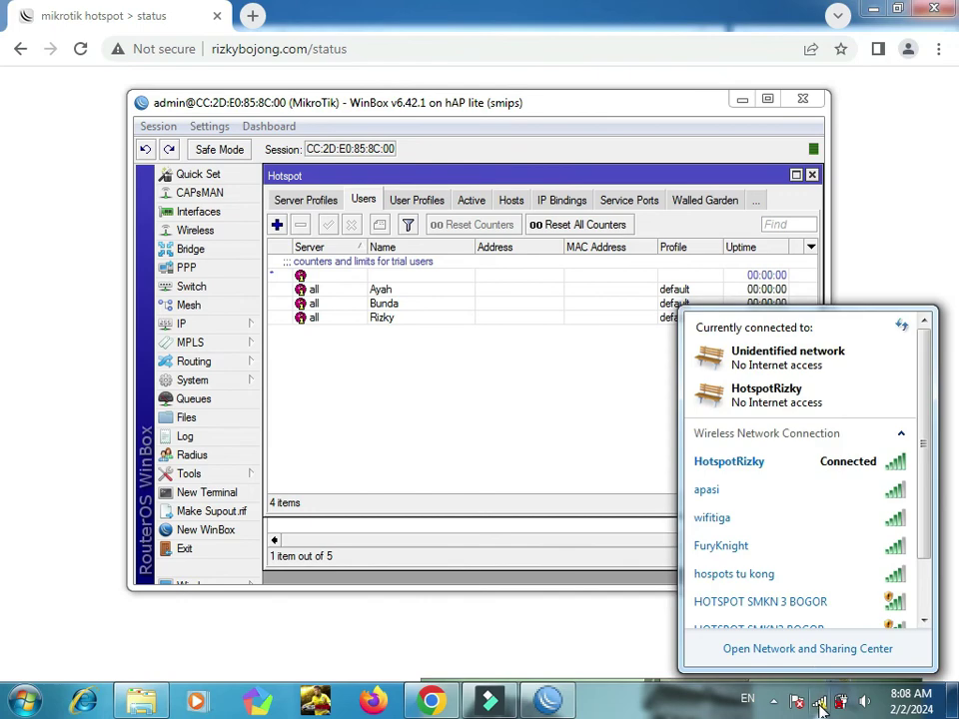
left_click(814, 651)
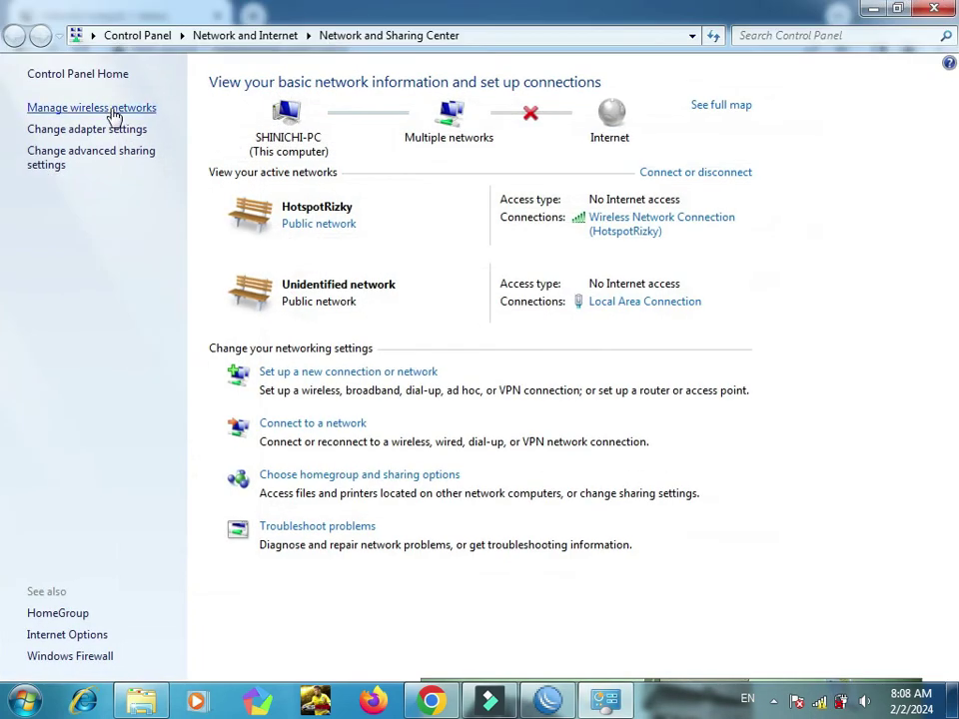
left_click(113, 110)
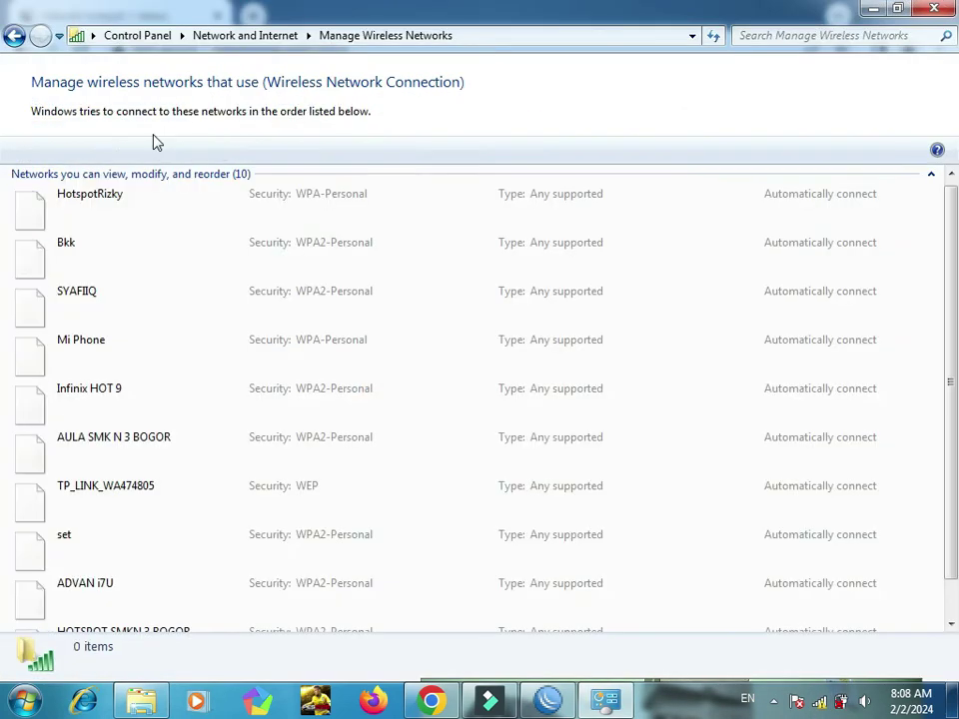
left_click(95, 208)
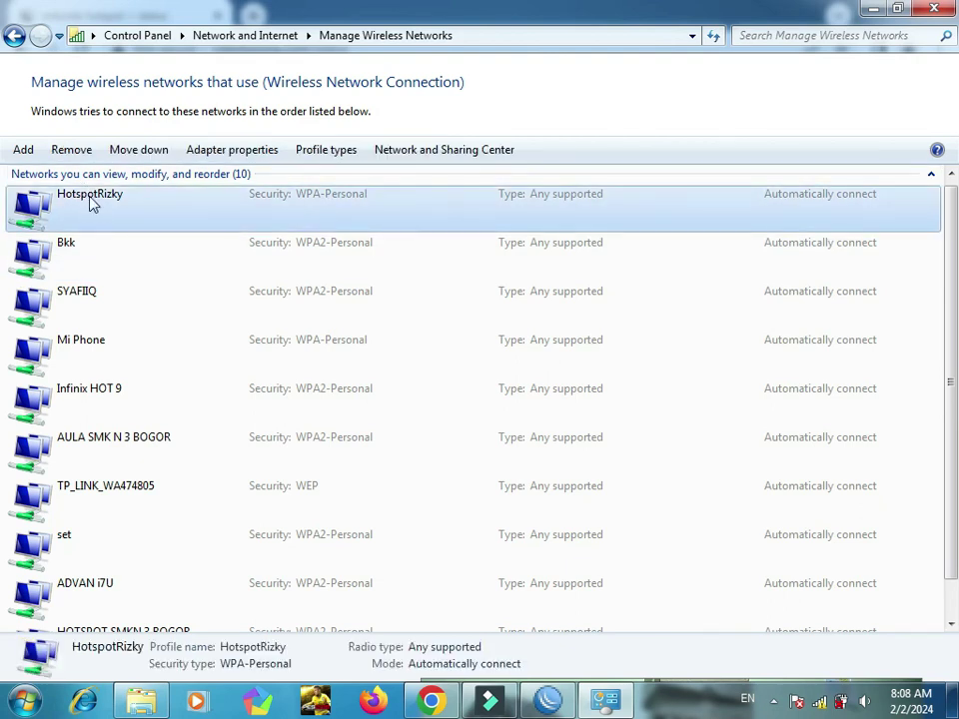
left_click(71, 150)
left_click(545, 398)
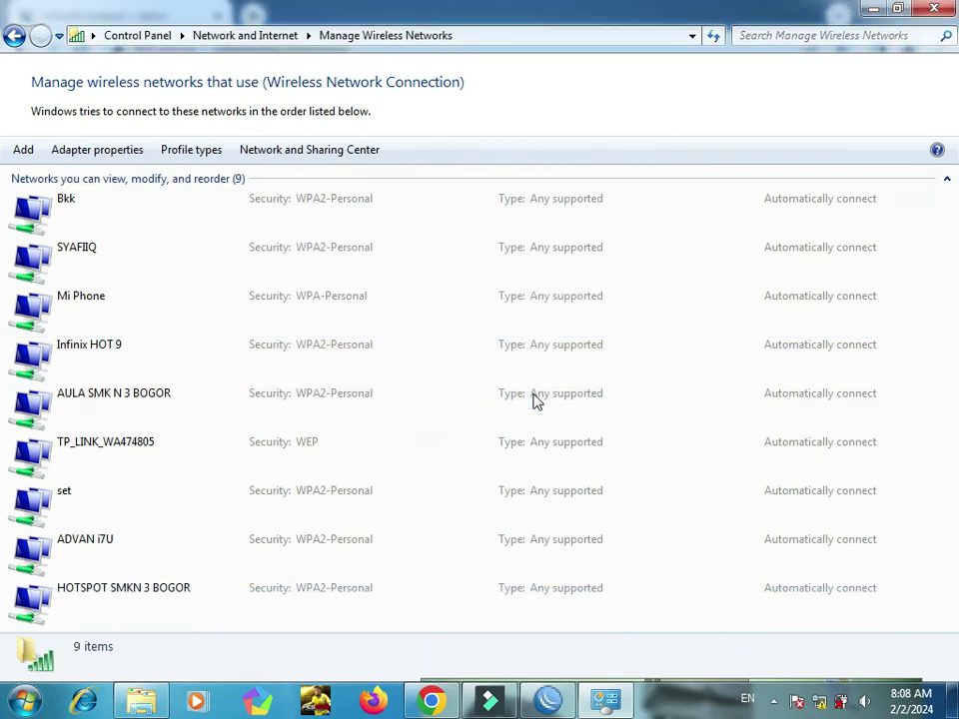
left_click(934, 12)
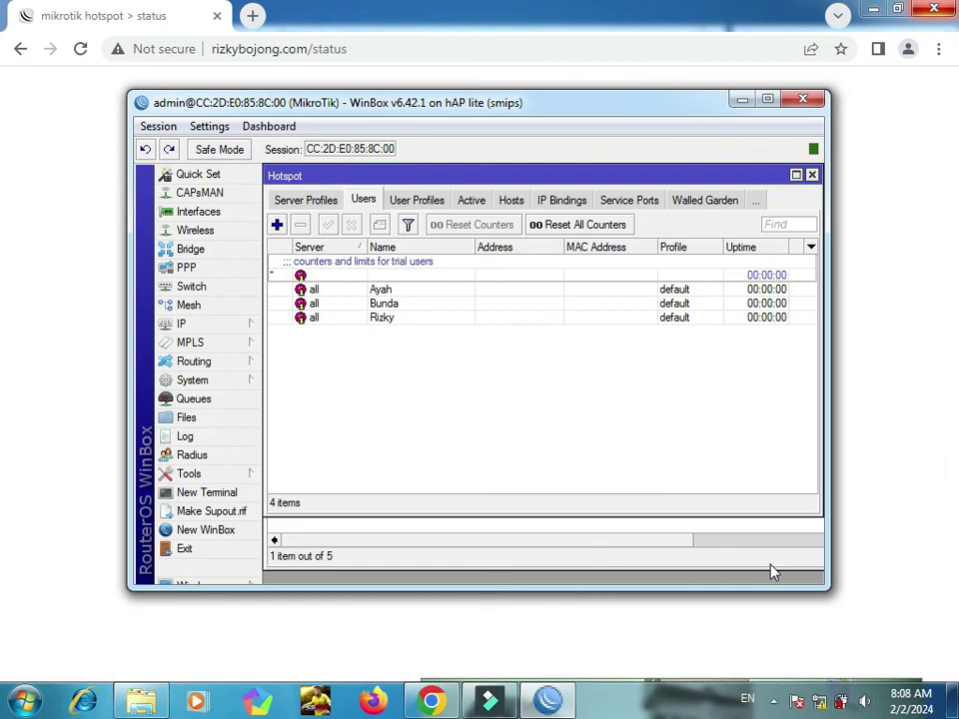
Step: Reconnect to HotspotRizky with its security key and return to Chrome's status page address
left_click(841, 699)
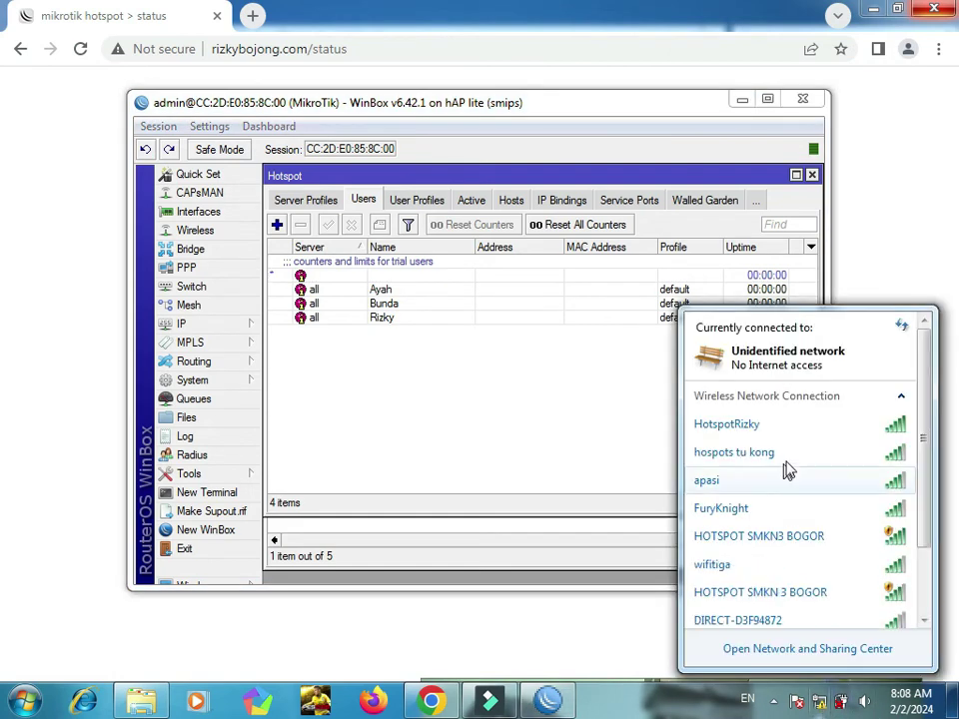
double_click(752, 439)
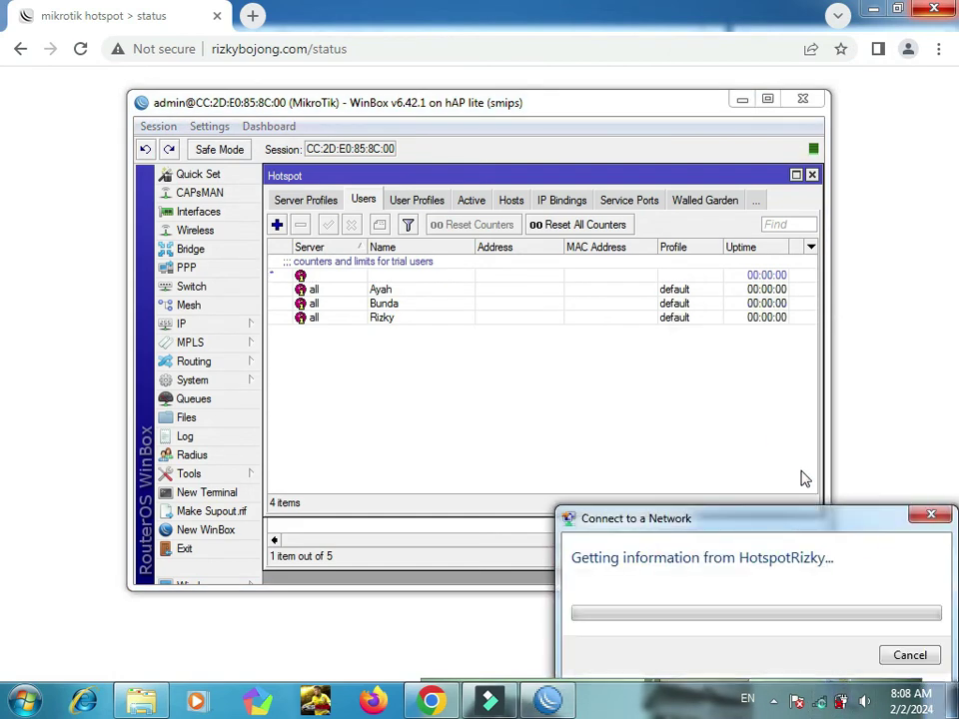
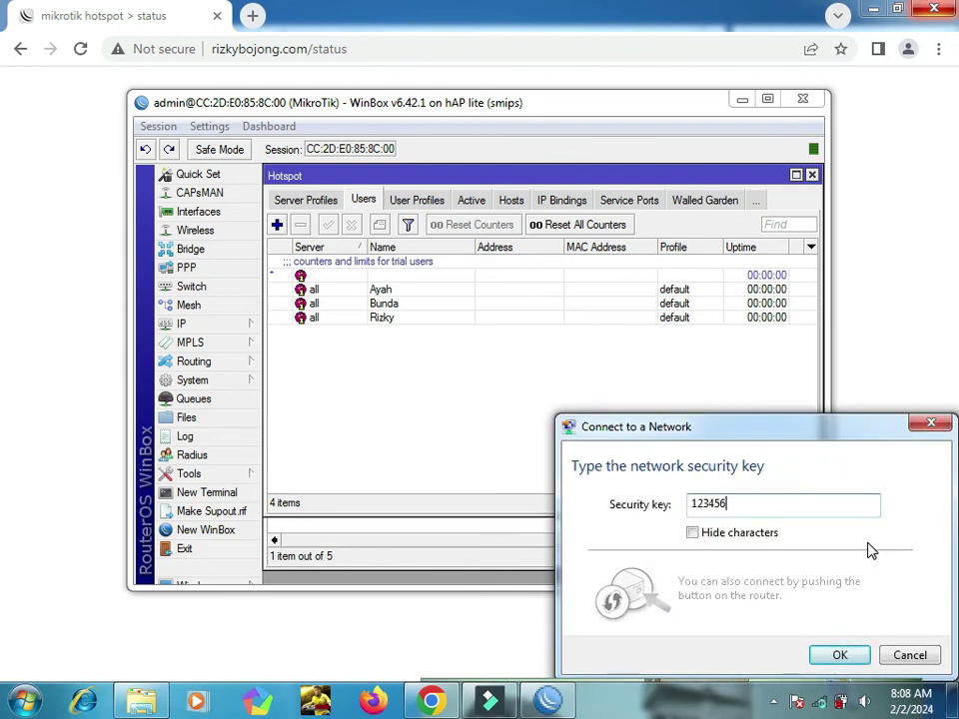
left_click(846, 659)
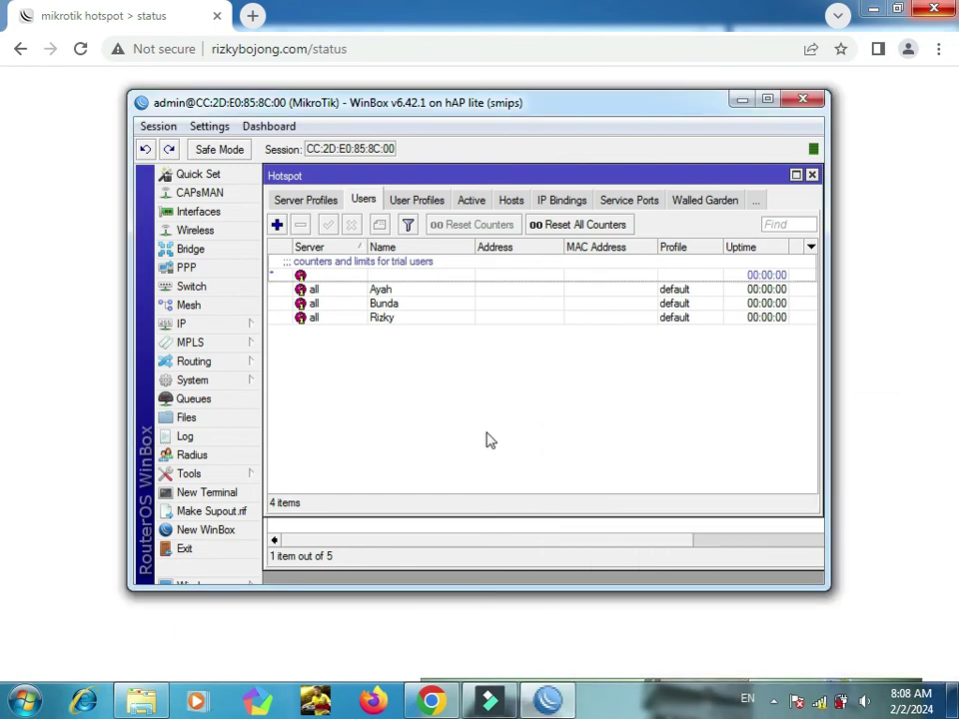
left_click(372, 49)
Step: Reload the hotspot status page and bring up Chrome's Clear browsing data dialog
key("Return")
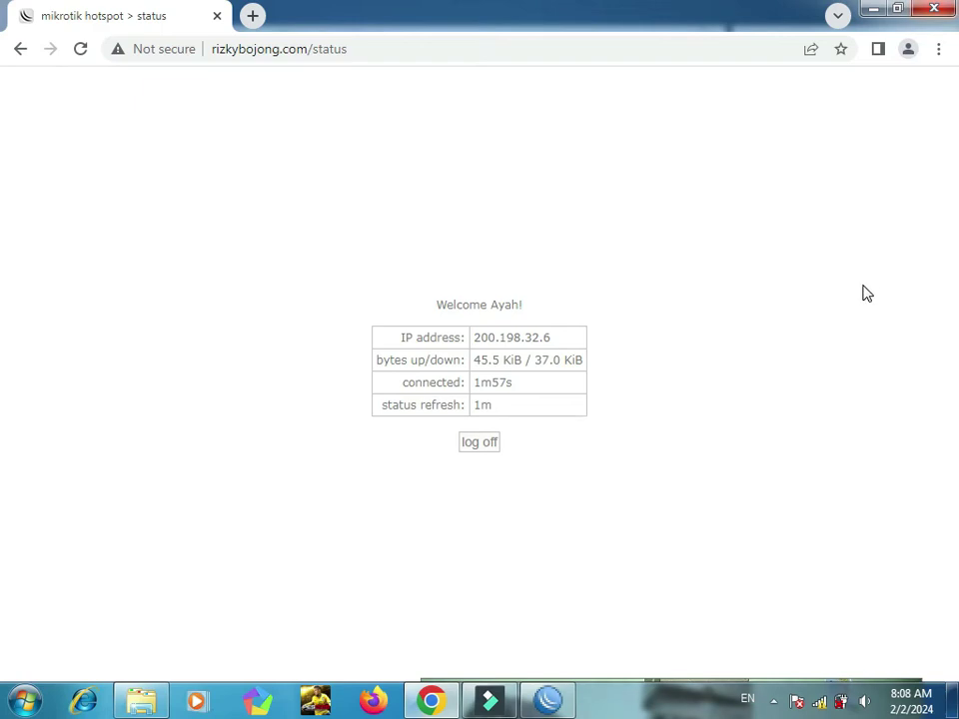
key("ctrl+shift+Delete")
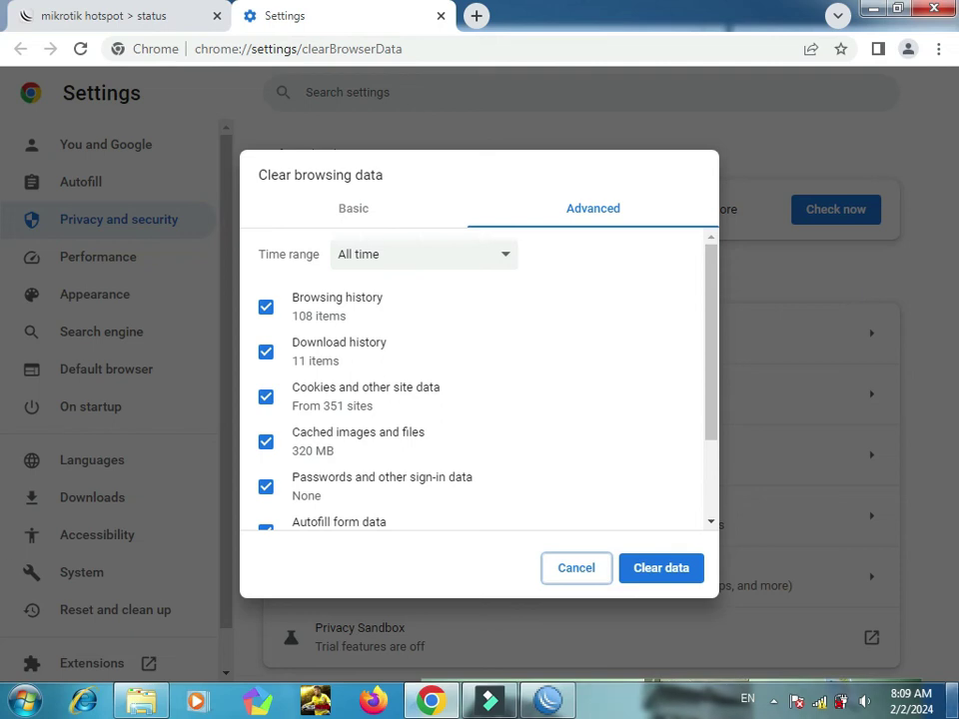
left_click(816, 705)
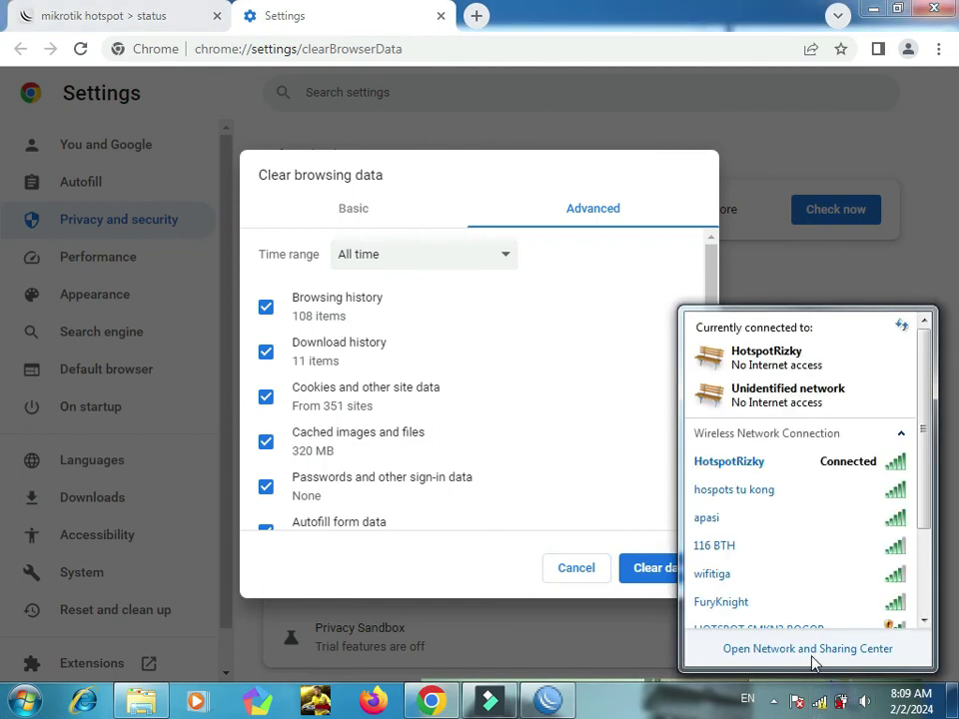
left_click(813, 654)
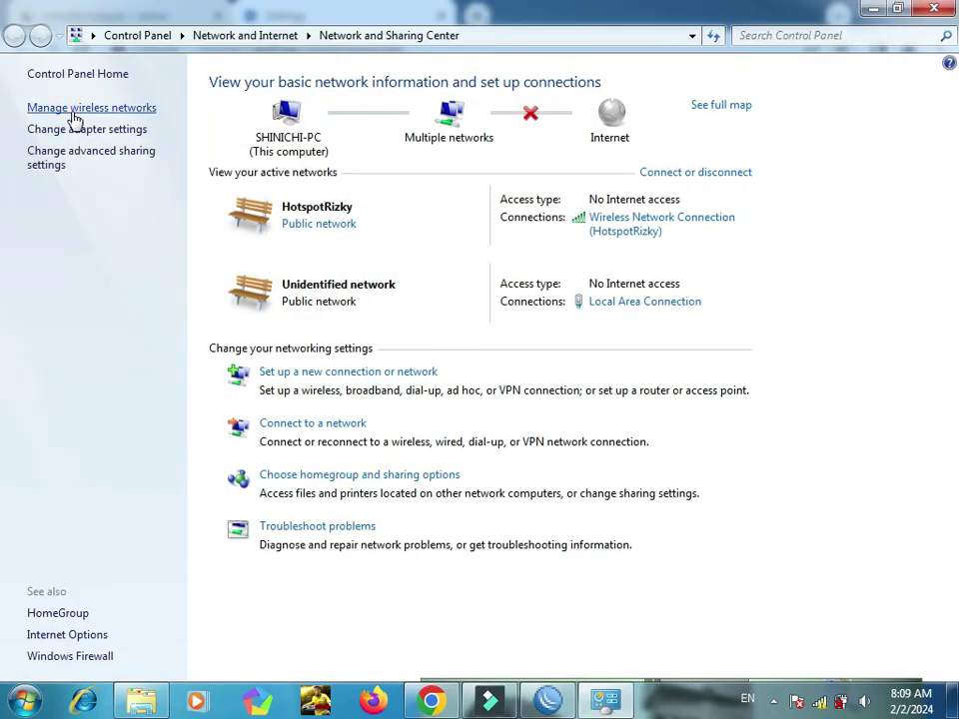
left_click(70, 108)
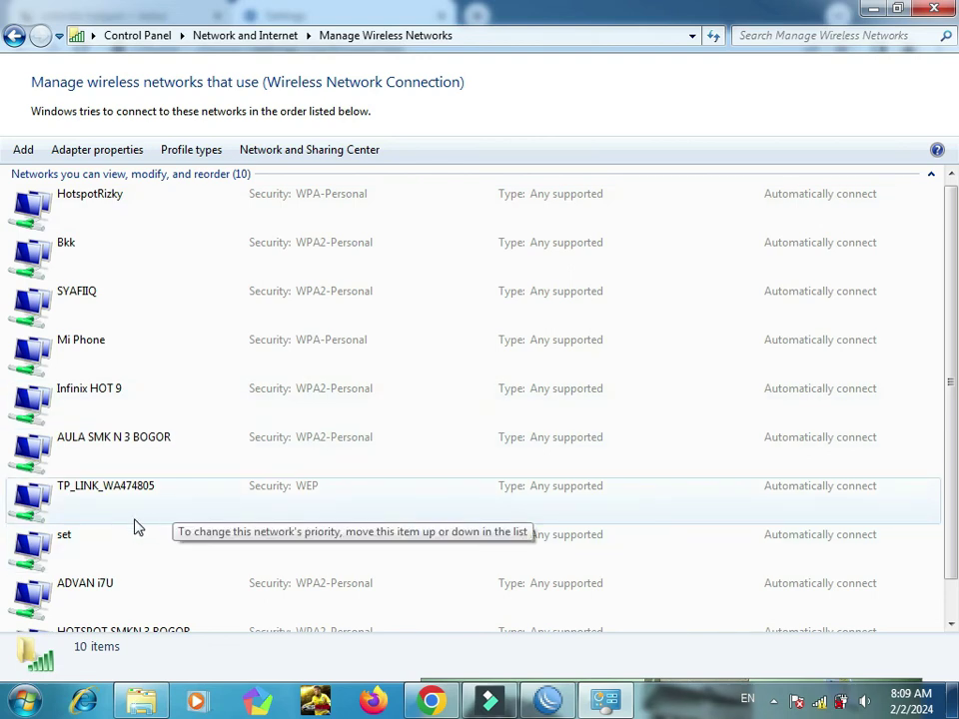
key("alt+Tab")
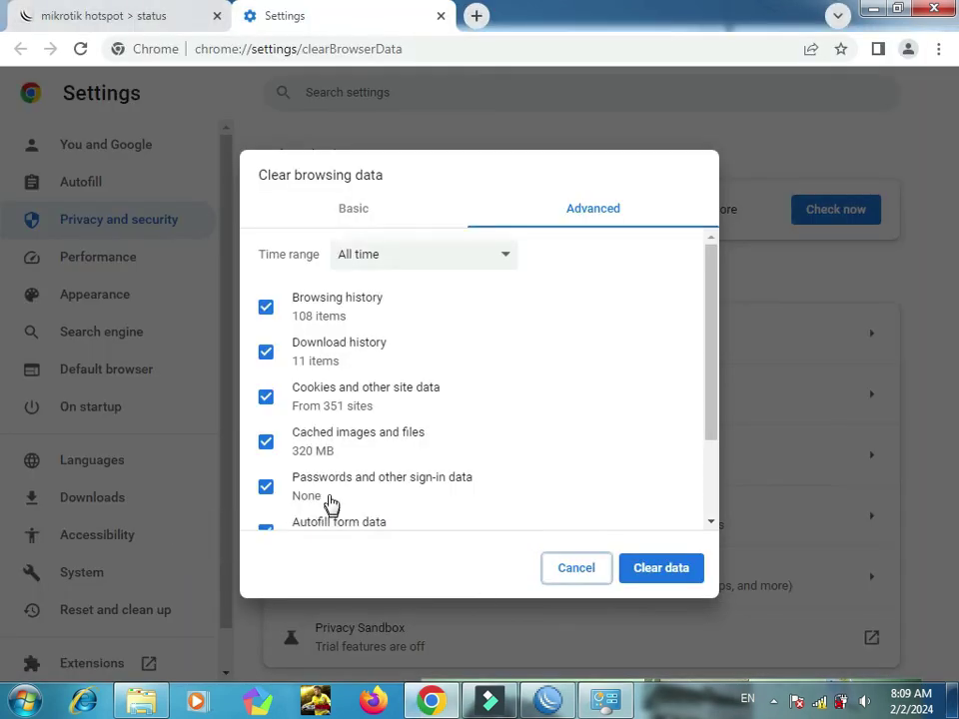
Step: Clear all Chrome browsing data for all time and return to the hotspot status tab
scroll(708, 370, "down", 2)
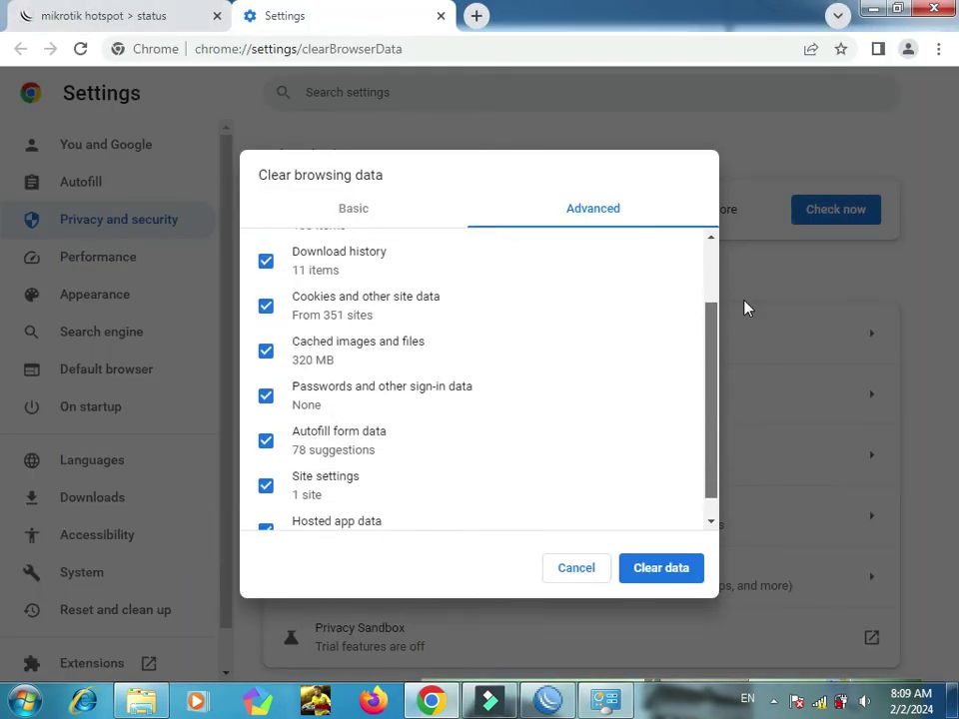
scroll(675, 249, "up", 2)
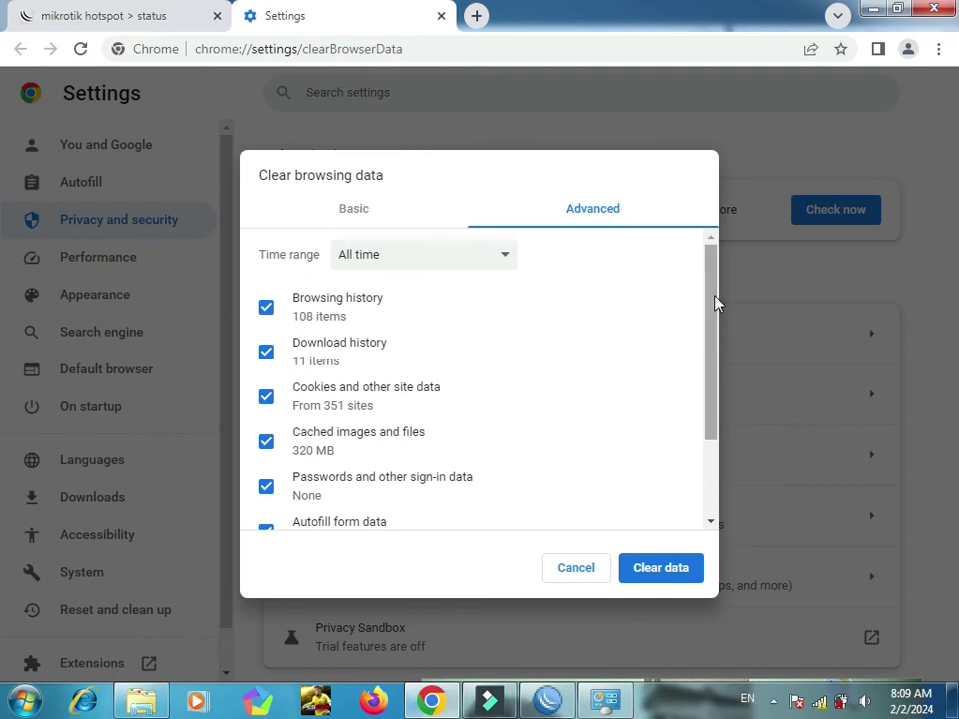
left_click_drag(716, 302, 732, 449)
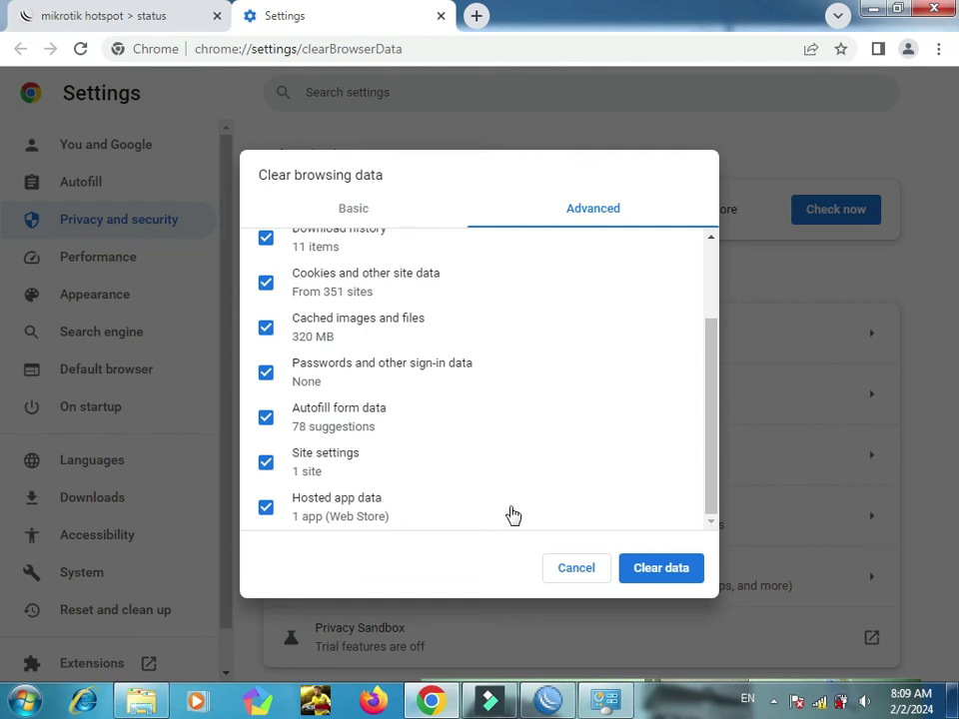
left_click(691, 575)
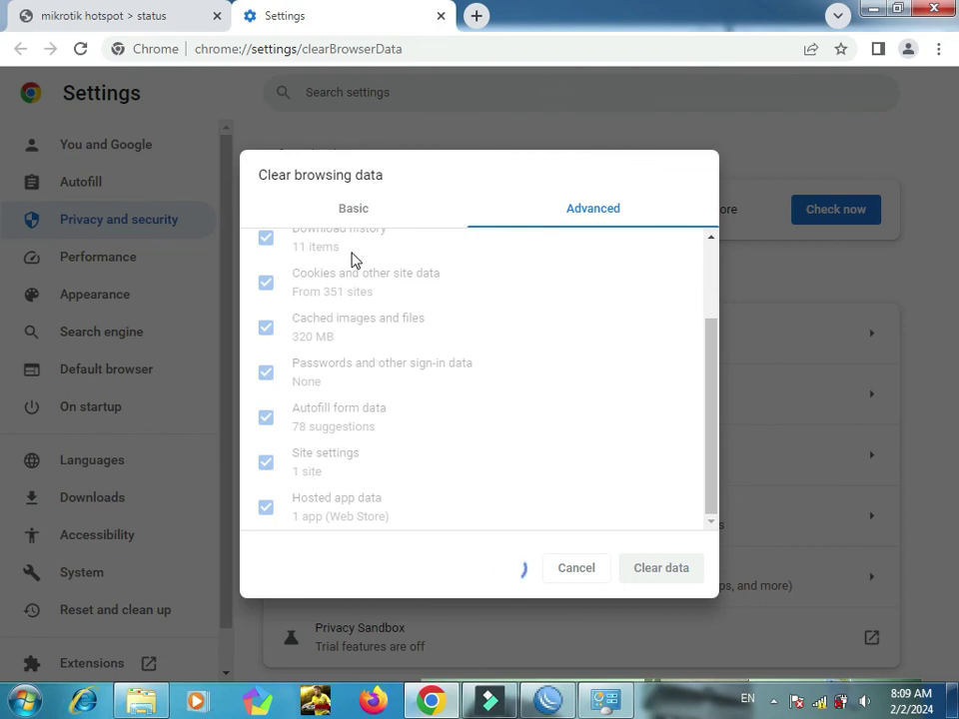
left_click(145, 26)
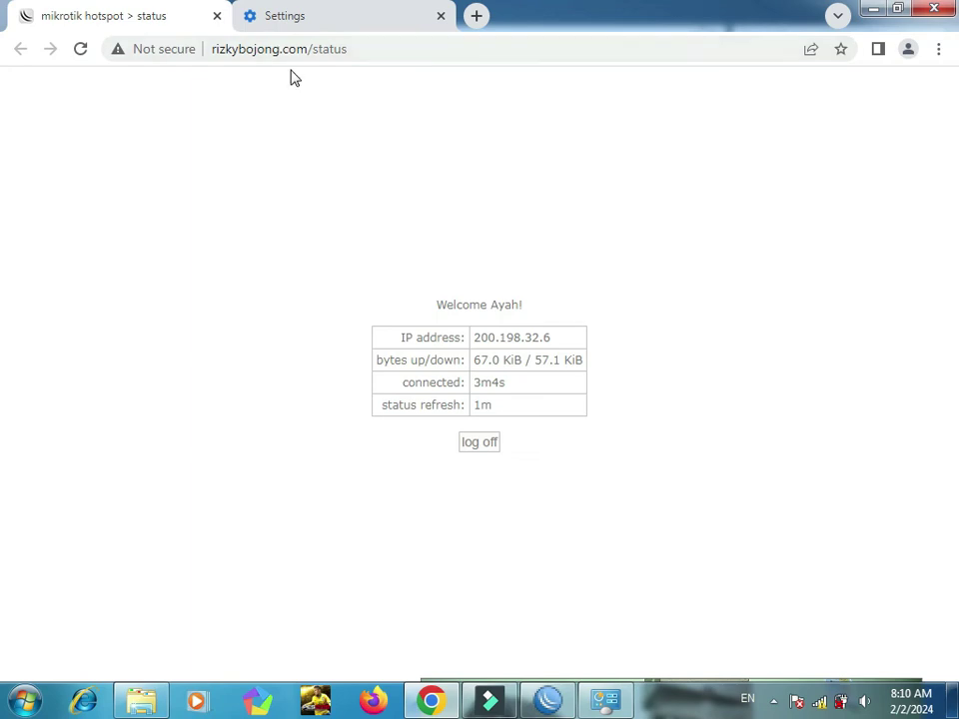
Step: Refresh the hotspot status twice, log the current user off, and return to the login form
left_click(88, 53)
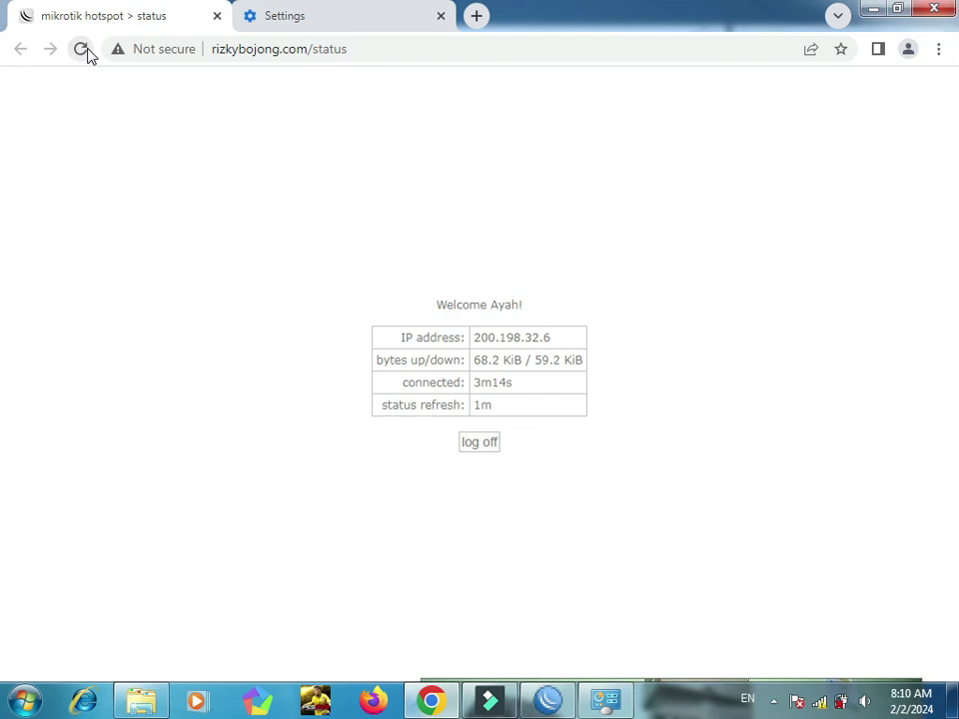
left_click(84, 50)
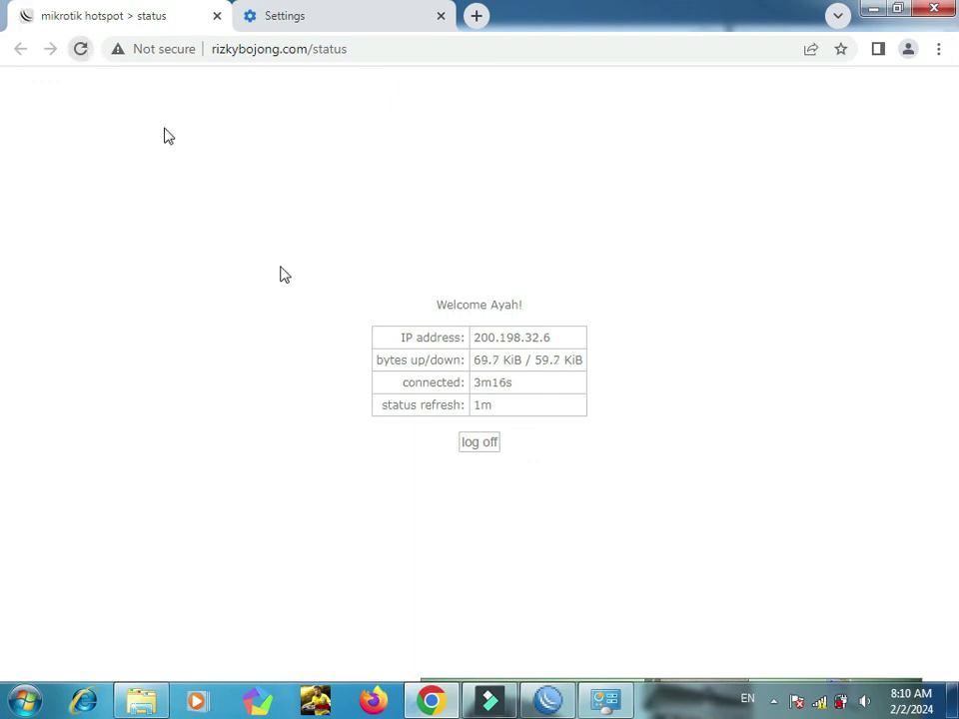
left_click(480, 447)
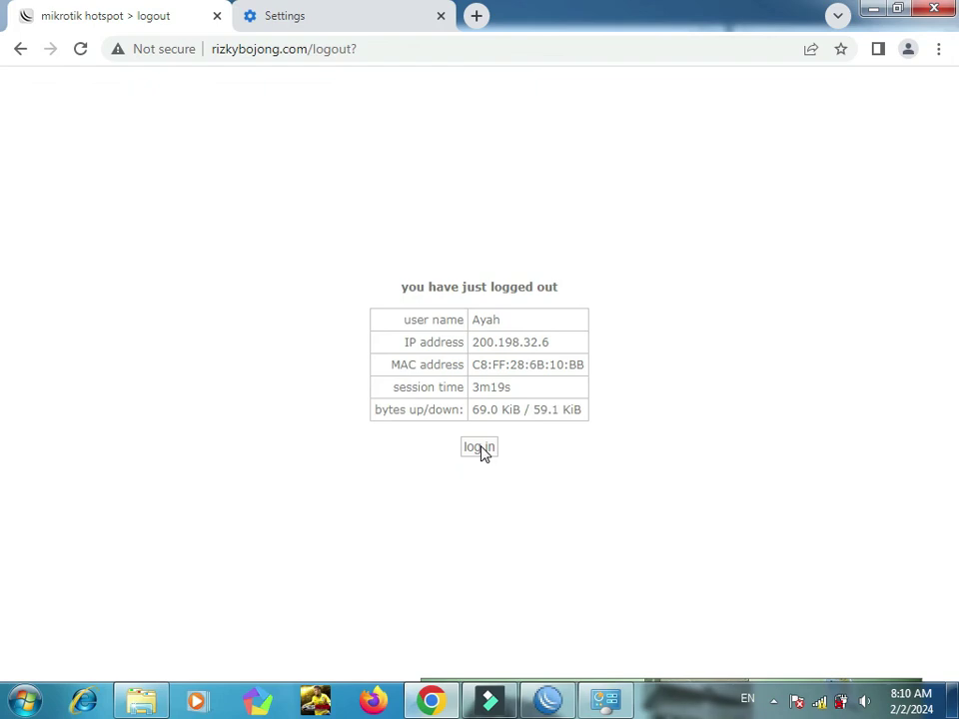
left_click(480, 447)
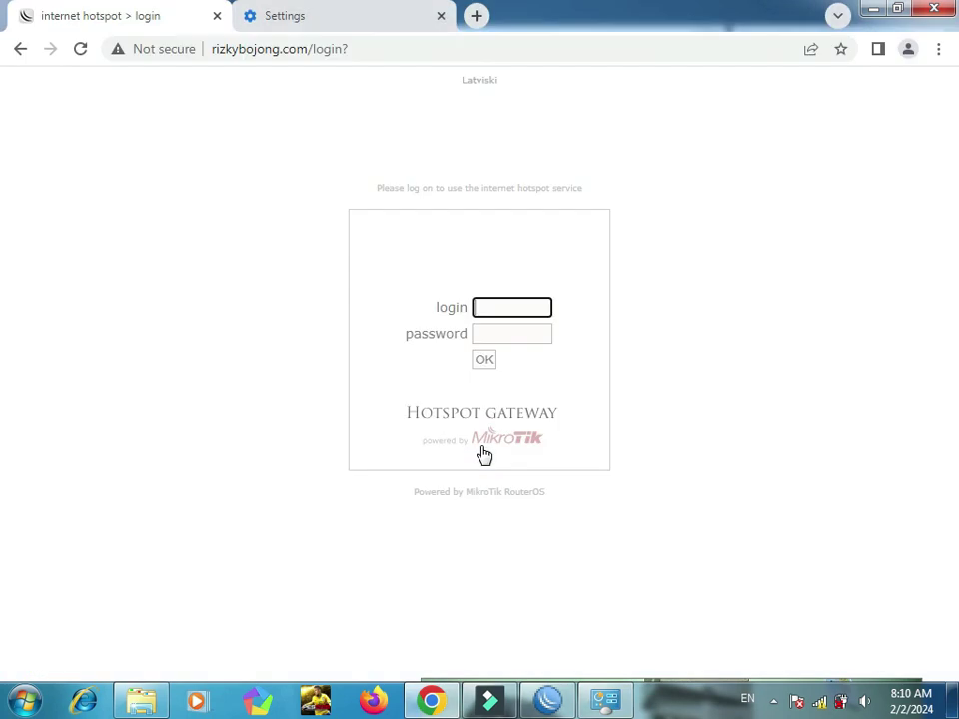
Step: Log into the hotspot as user Rizky with the account password, declining to save it
type("Rizky")
key("Tab")
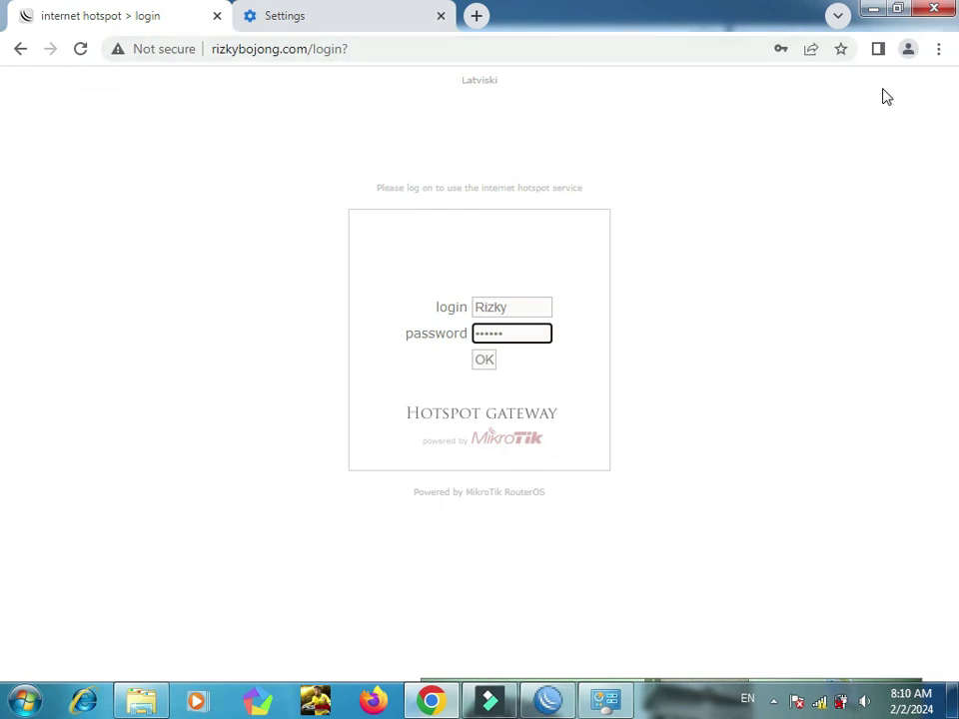
left_click(939, 55)
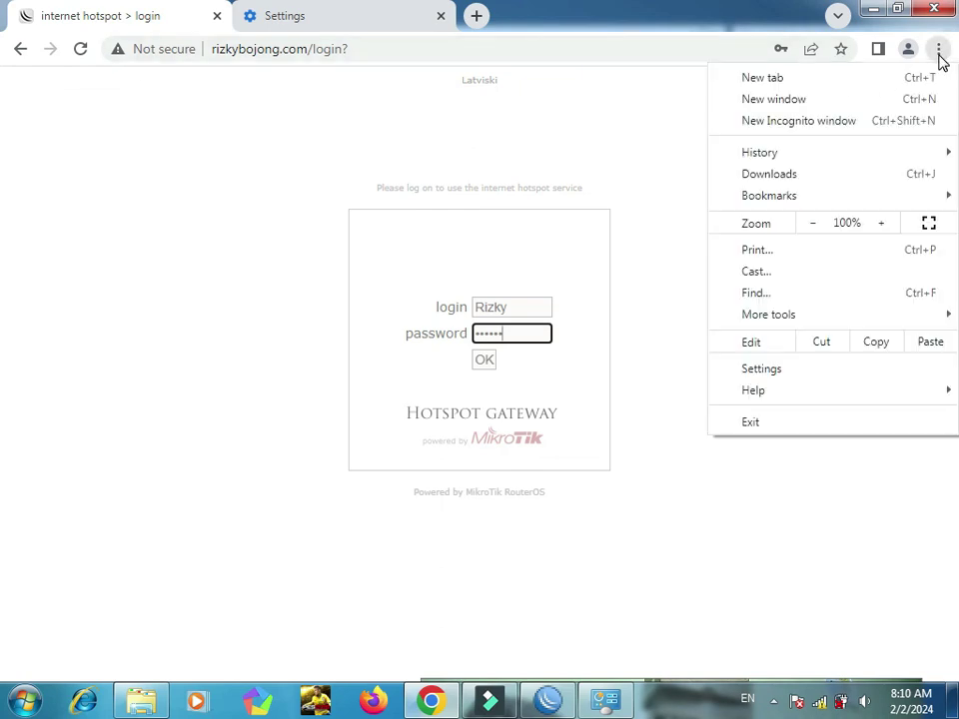
left_click(601, 122)
left_click(487, 362)
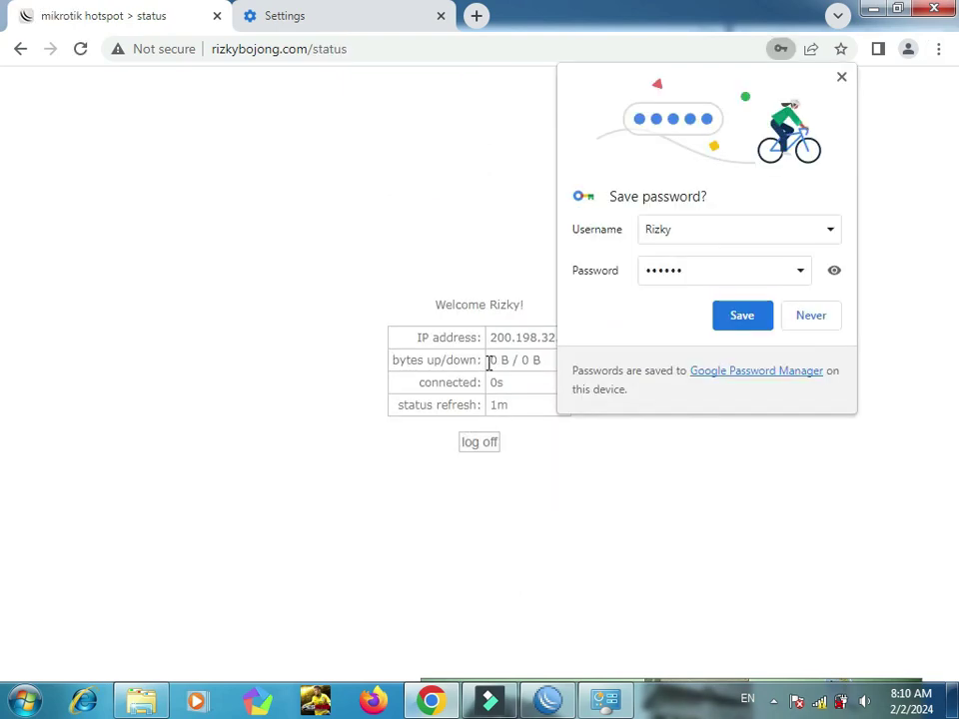
left_click(842, 78)
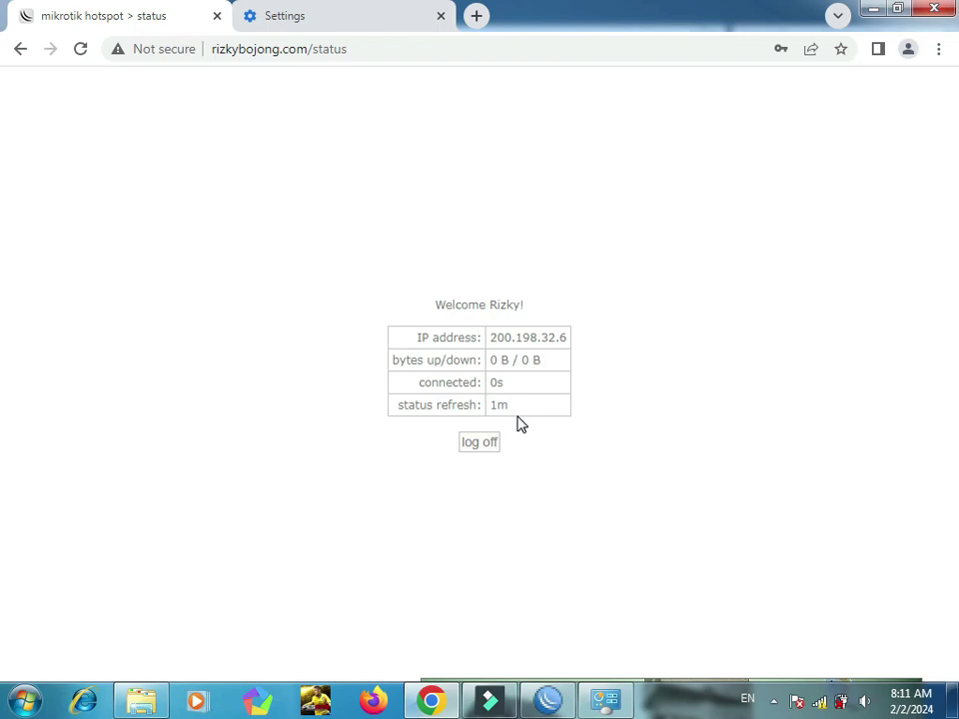
left_click(819, 702)
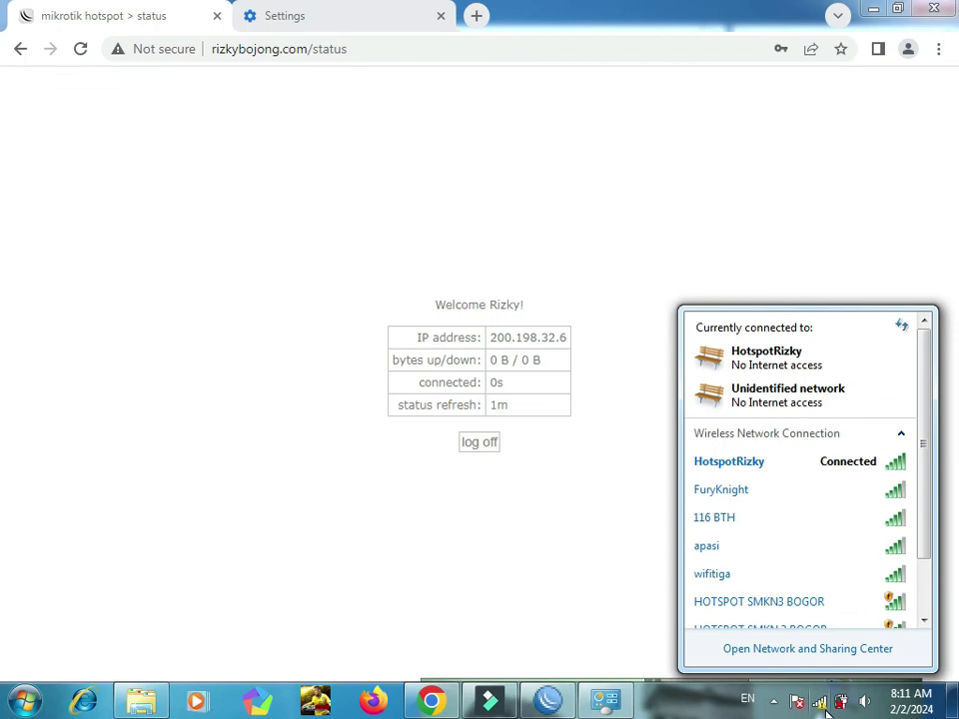